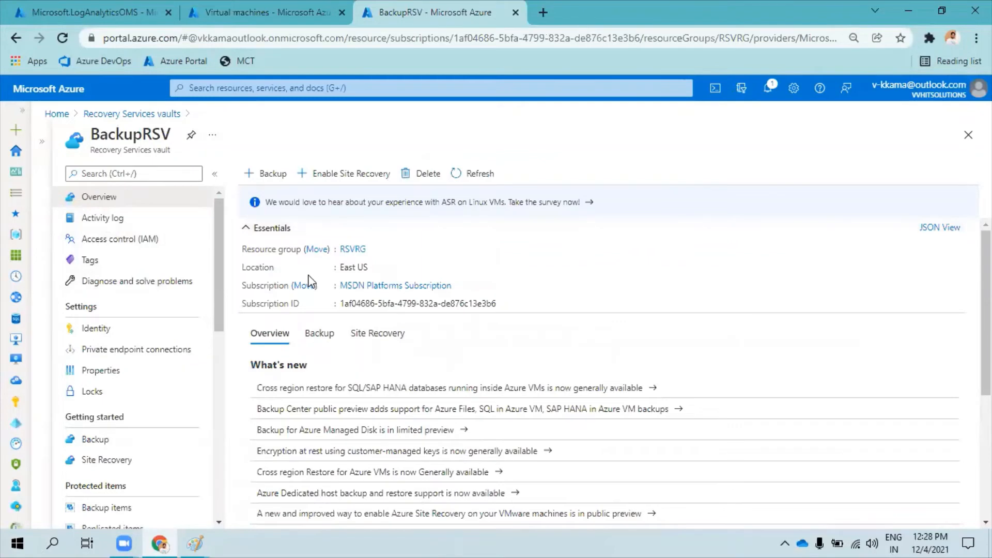
Review the Backup and Site Recovery summaries of the BackupRSV vault.
{"action": "scroll", "coordinate": [323, 274], "scroll_direction": "up", "scroll_amount": 2}
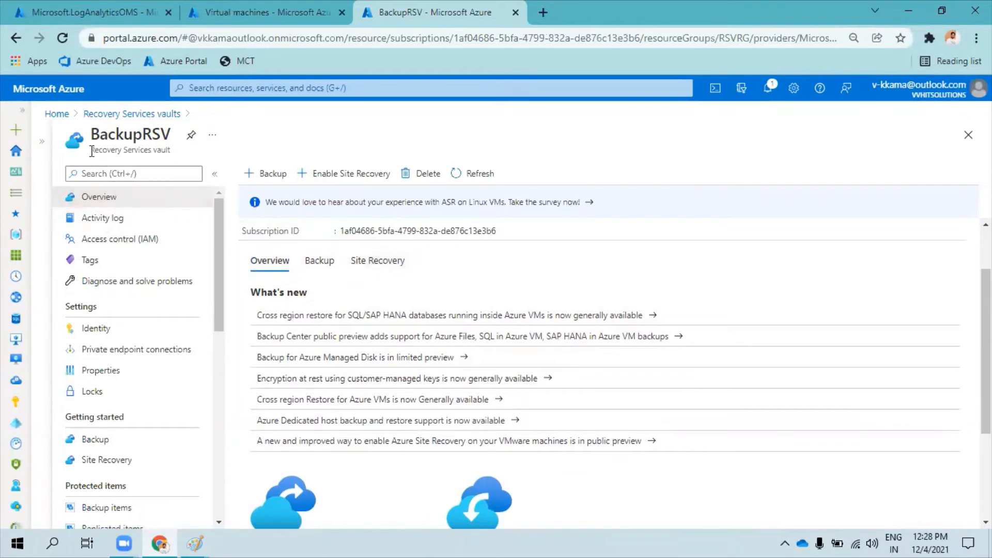
{"action": "left_click_drag", "start_coordinate": [91, 151], "coordinate": [163, 150]}
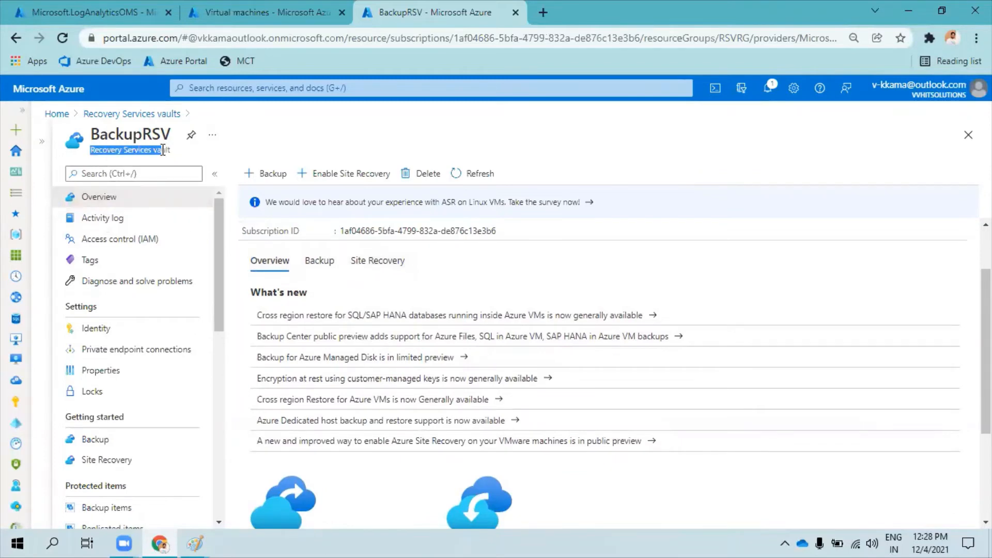
{"action": "left_click", "coordinate": [313, 265]}
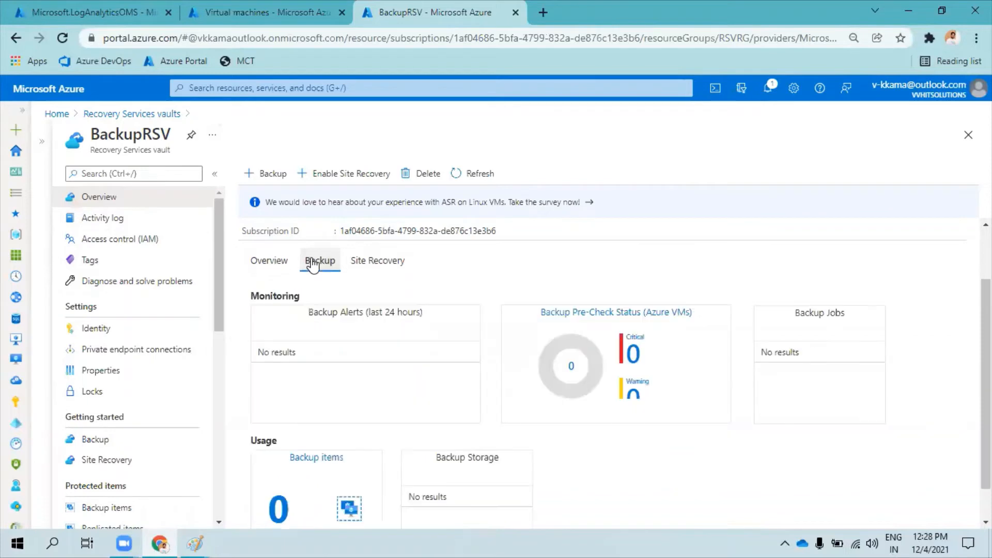
{"action": "left_click", "coordinate": [376, 262]}
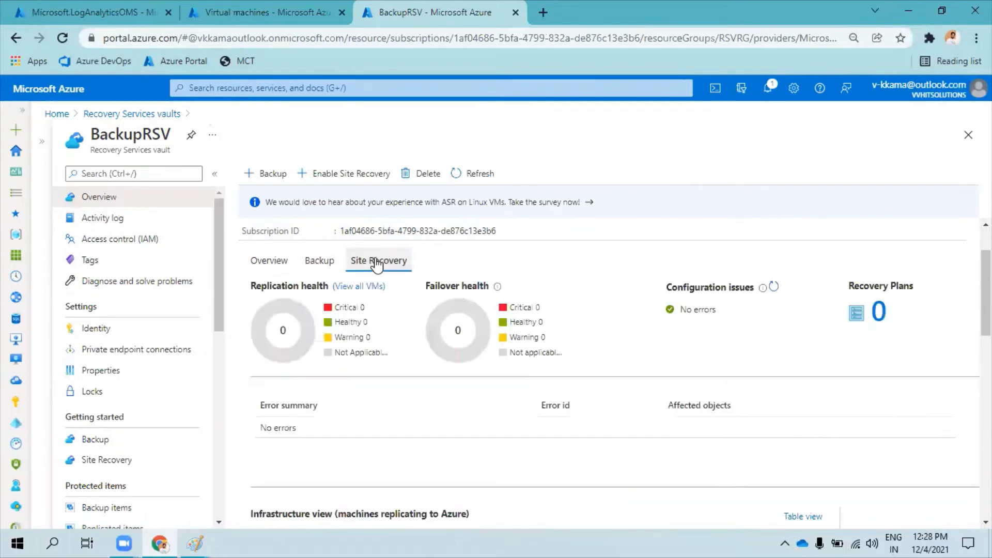
{"action": "left_click", "coordinate": [326, 264]}
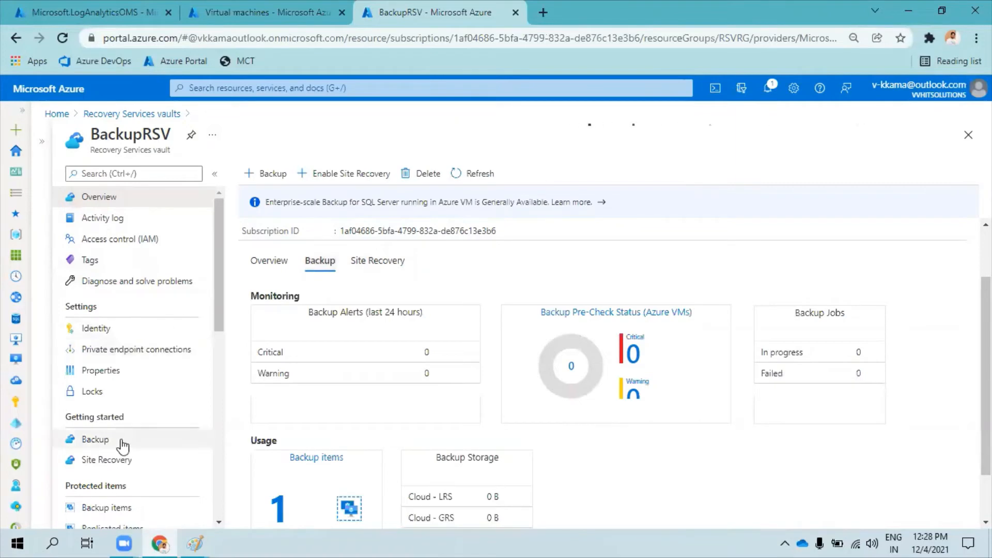
Open the backup setup page of the BackupRSV vault.
{"action": "scroll", "coordinate": [132, 363], "scroll_direction": "down", "scroll_amount": 2}
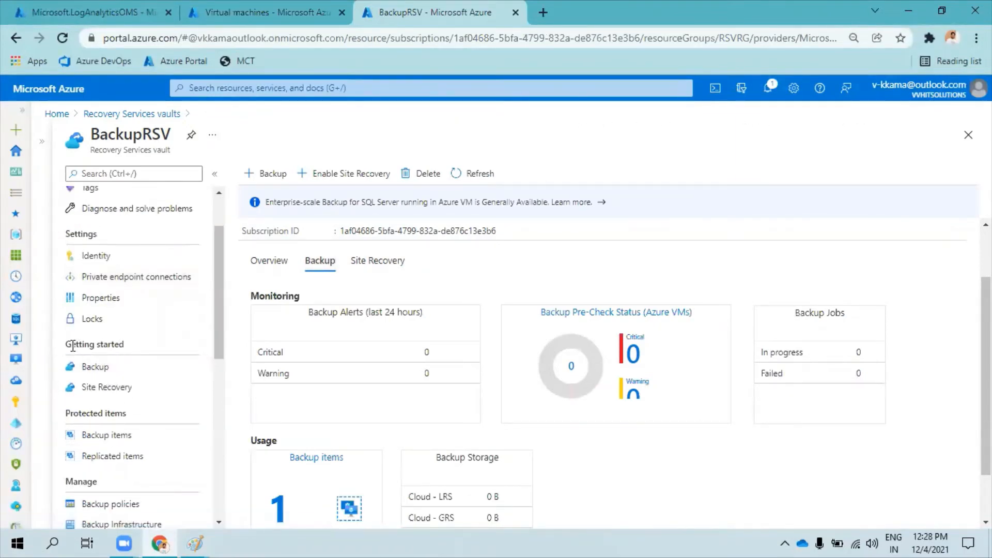
{"action": "left_click_drag", "start_coordinate": [72, 344], "coordinate": [124, 356]}
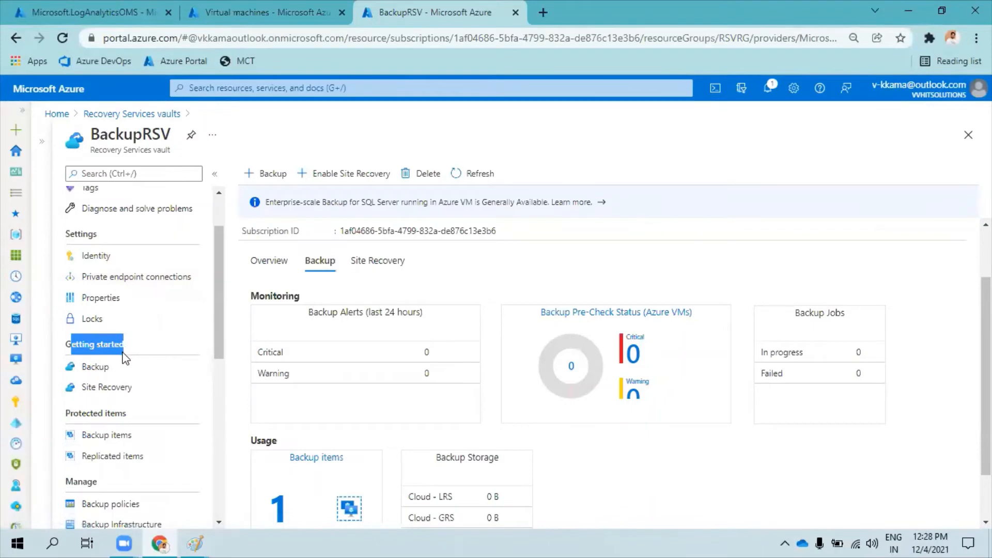
{"action": "left_click", "coordinate": [97, 368]}
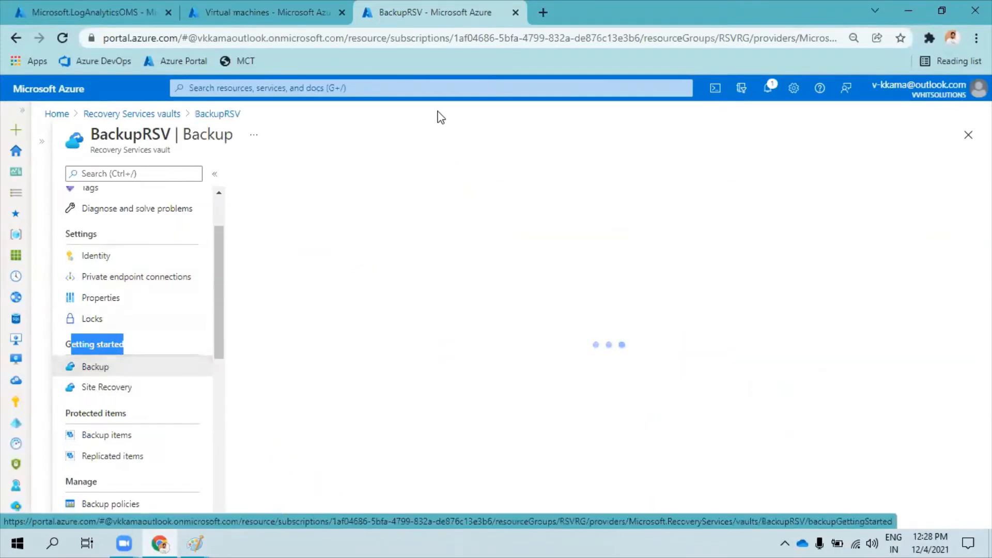
{"action": "left_click", "coordinate": [305, 404]}
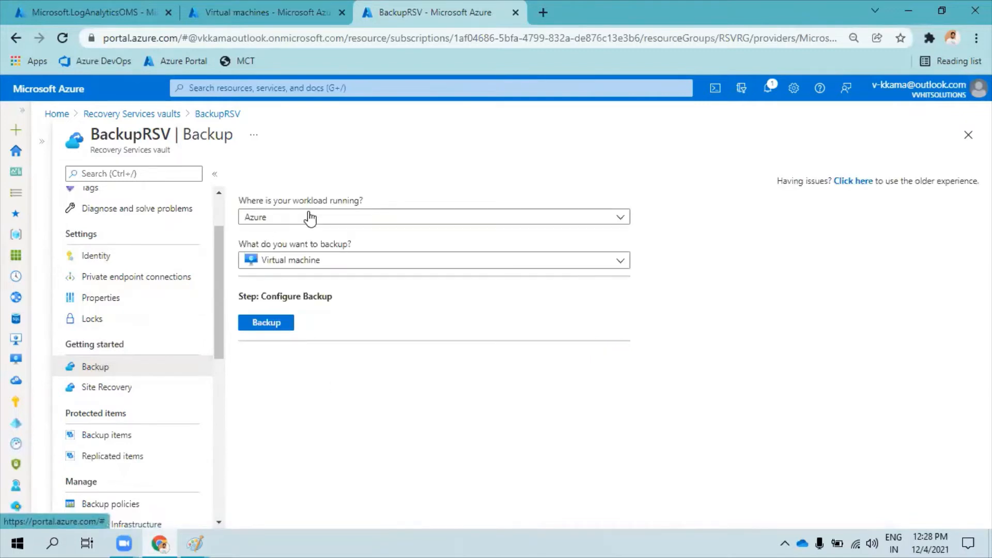
Review the available workload locations and the backup types offered for Azure workloads.
{"action": "left_click", "coordinate": [305, 218]}
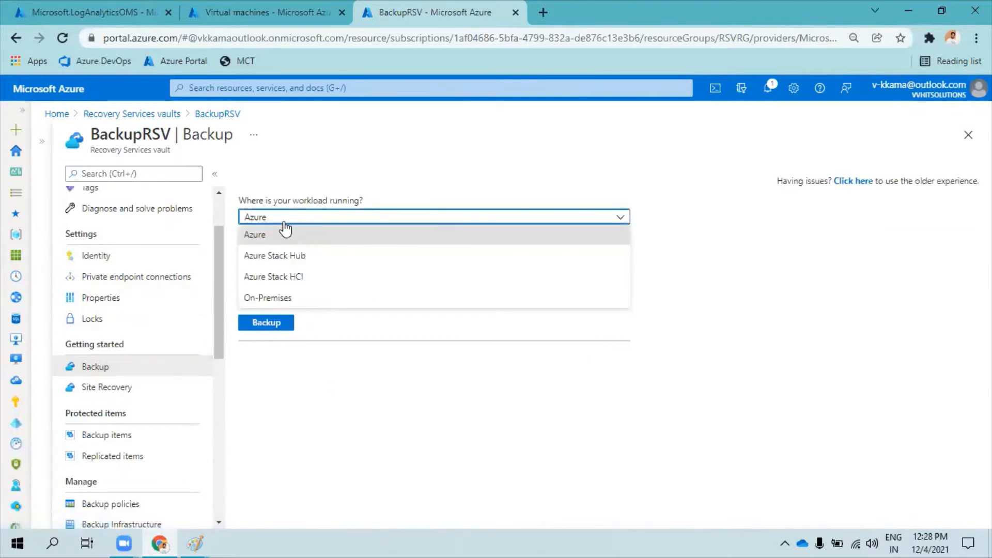
{"action": "left_click", "coordinate": [335, 373]}
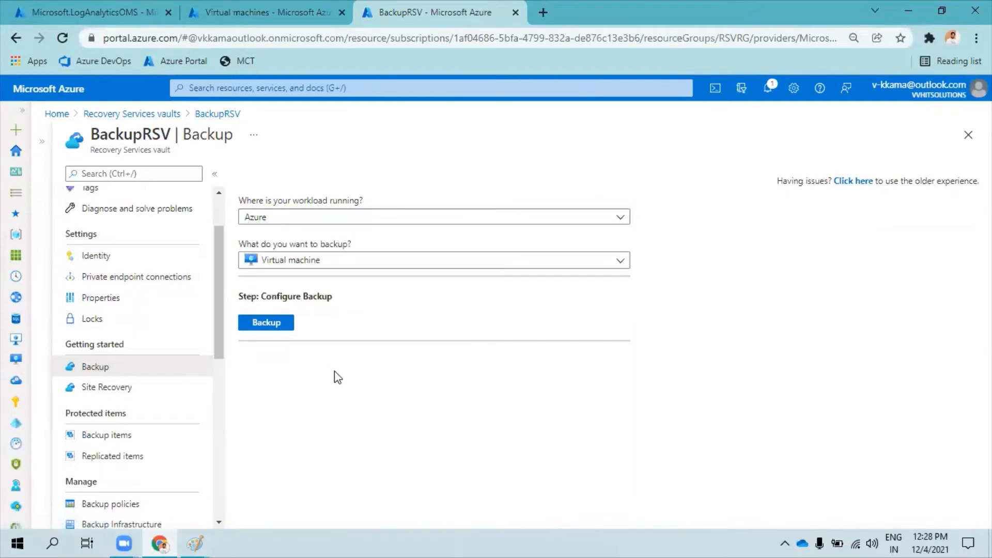
{"action": "left_click", "coordinate": [310, 258]}
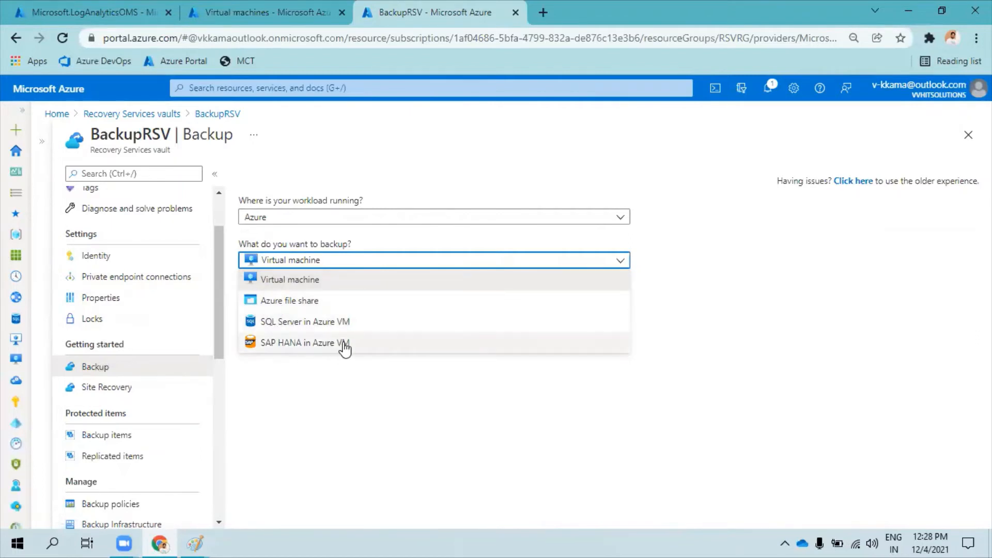
{"action": "left_click", "coordinate": [334, 406]}
Set the workload location to On-Premises to inspect its backup types, and return it to Azure.
{"action": "left_click", "coordinate": [290, 220]}
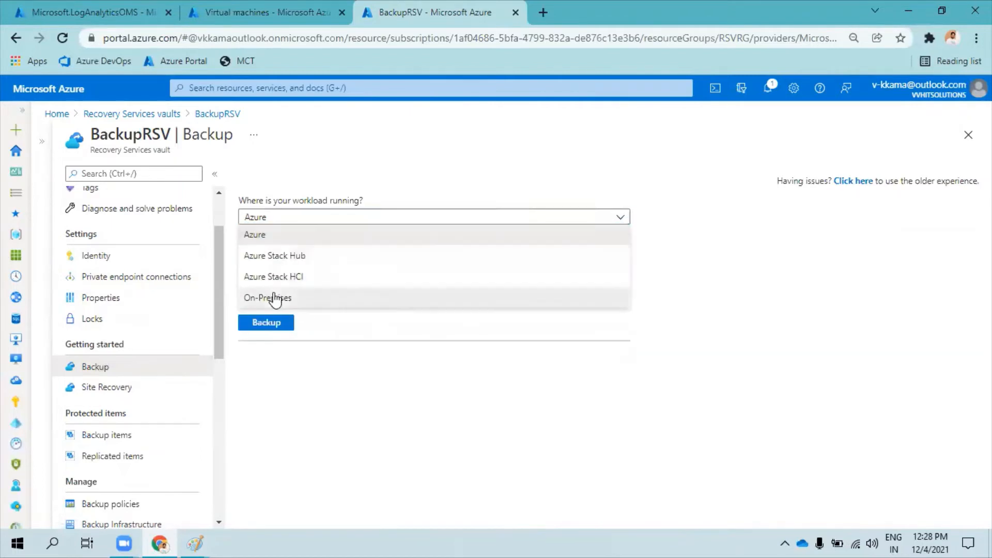
{"action": "left_click", "coordinate": [275, 299]}
{"action": "left_click", "coordinate": [302, 261]}
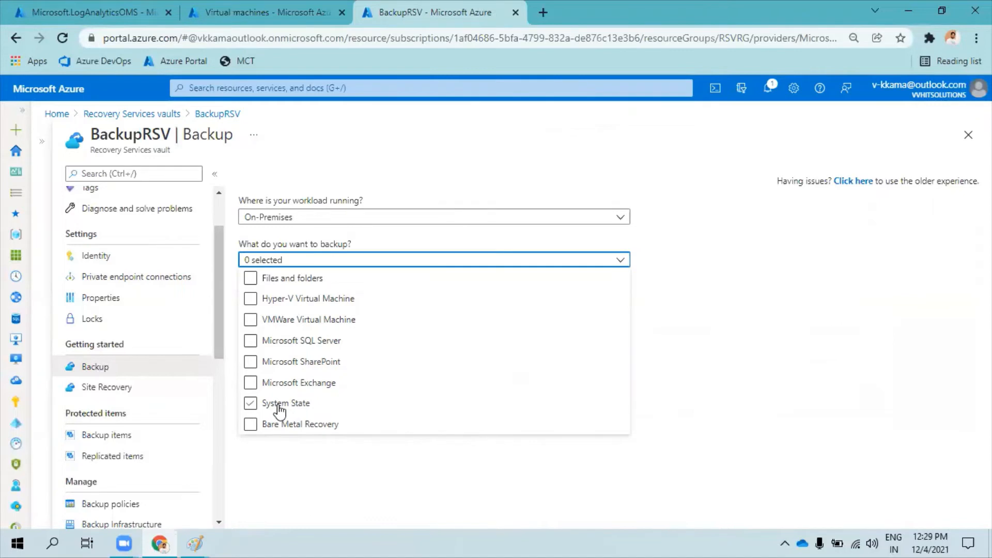
{"action": "left_click", "coordinate": [302, 218]}
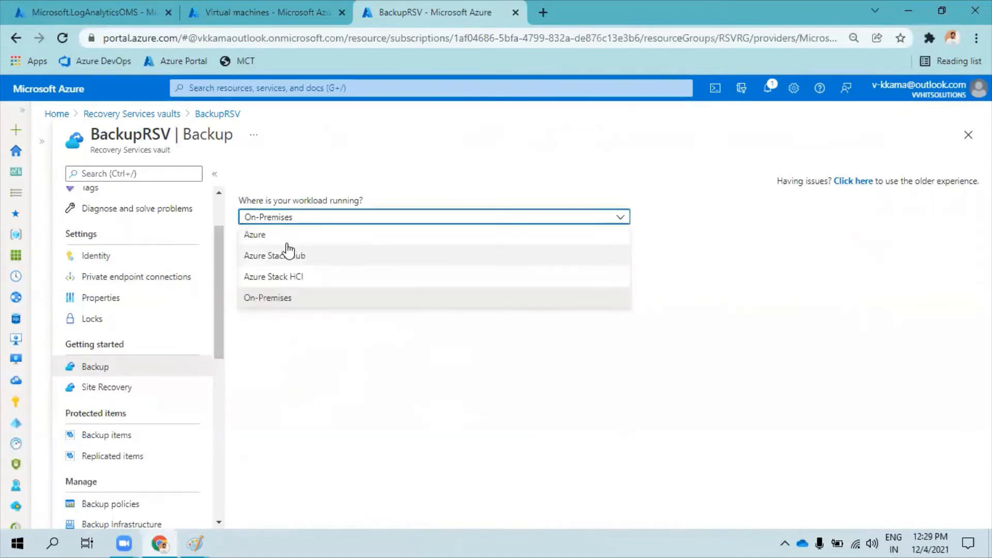
{"action": "left_click", "coordinate": [286, 234]}
Start configuring the backup for an Azure workload with Virtual machine as the item to back up.
{"action": "left_click", "coordinate": [329, 261]}
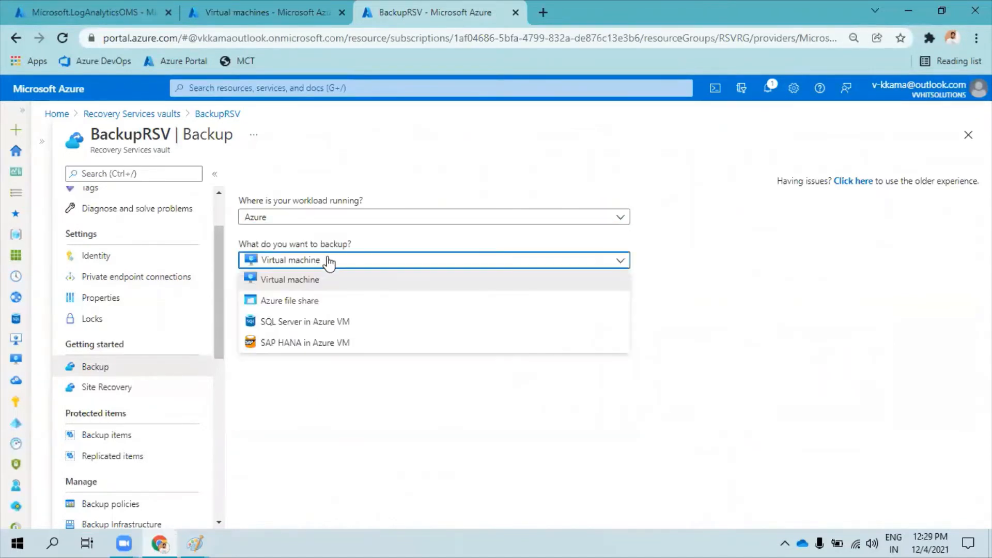
{"action": "left_click", "coordinate": [328, 261]}
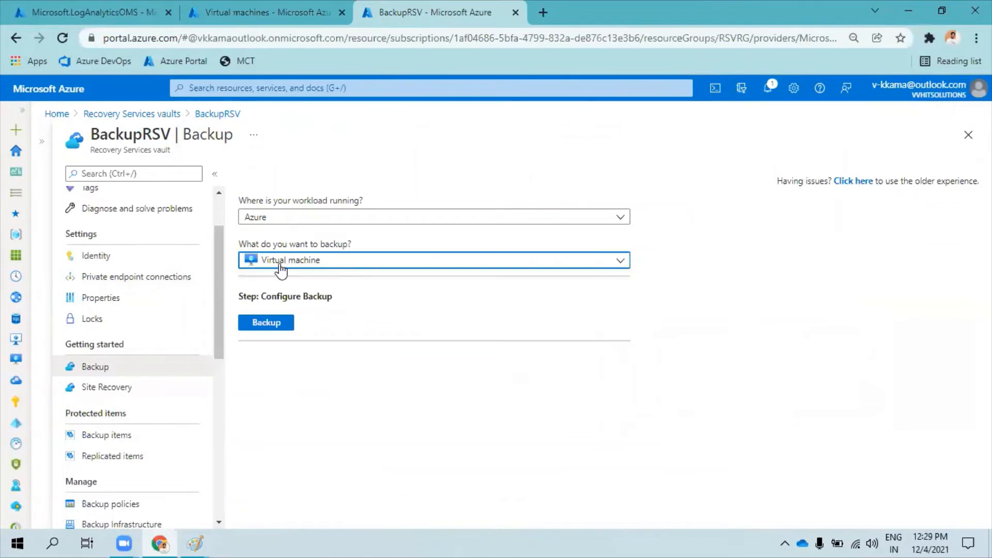
{"action": "left_click", "coordinate": [333, 394]}
{"action": "left_click", "coordinate": [277, 324]}
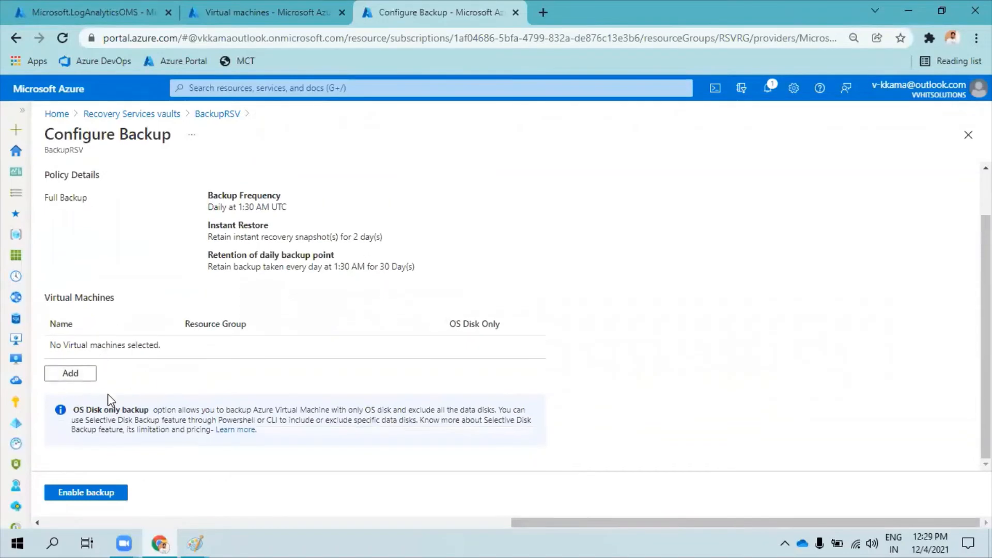
Examine the DefaultPolicy details for backup frequency, instant restore and retention of the daily backup point.
{"action": "left_click", "coordinate": [186, 221]}
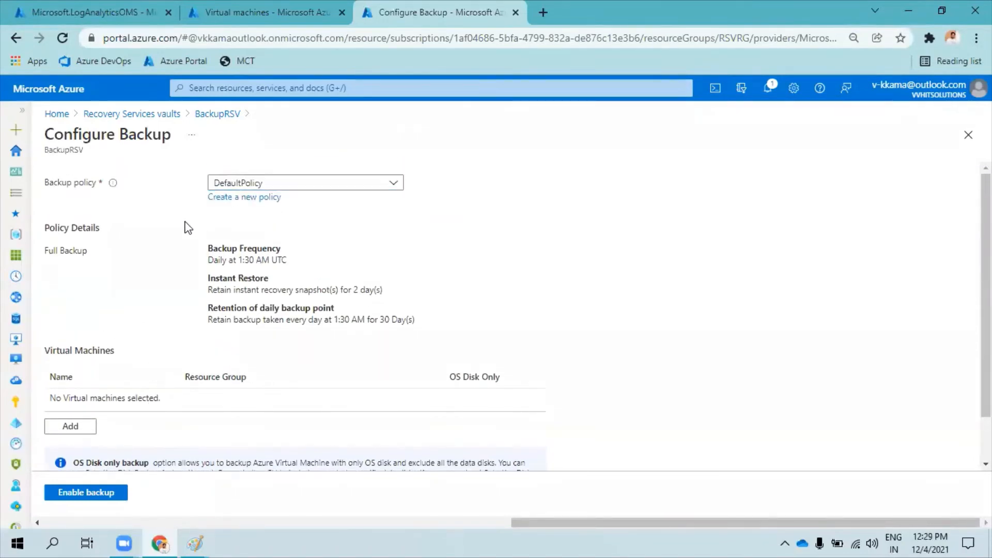
{"action": "left_click_drag", "start_coordinate": [51, 252], "coordinate": [418, 328]}
{"action": "left_click", "coordinate": [421, 328]}
{"action": "left_click_drag", "start_coordinate": [204, 252], "coordinate": [296, 248]}
{"action": "left_click_drag", "start_coordinate": [203, 267], "coordinate": [287, 259]}
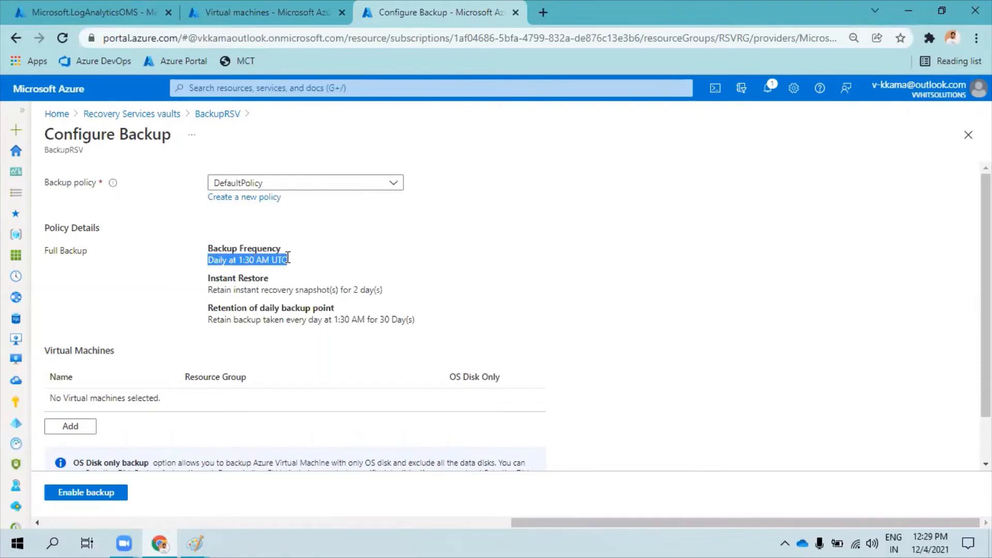
{"action": "left_click", "coordinate": [249, 288]}
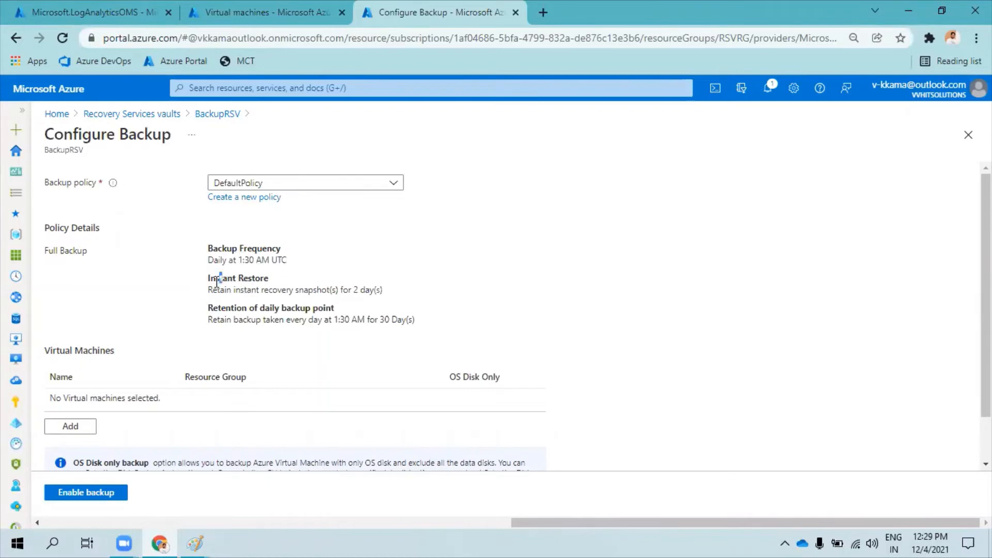
{"action": "left_click_drag", "start_coordinate": [231, 290], "coordinate": [377, 290]}
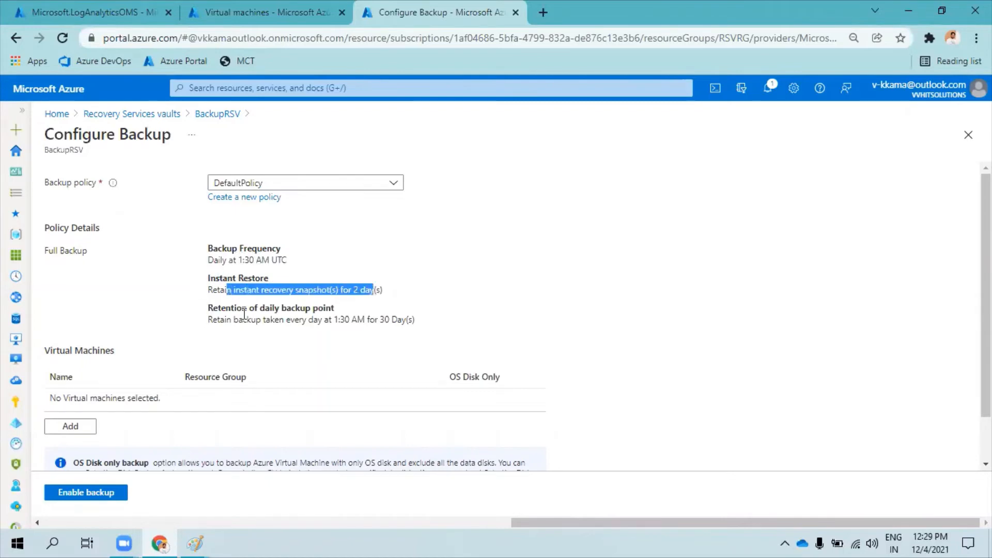
{"action": "left_click", "coordinate": [231, 319]}
{"action": "left_click_drag", "start_coordinate": [217, 309], "coordinate": [333, 307]}
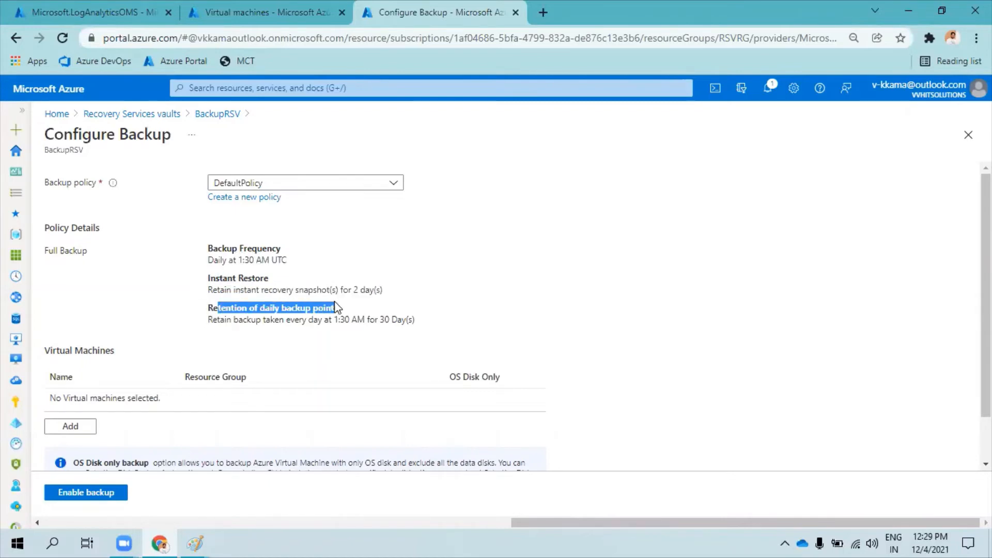
{"action": "left_click", "coordinate": [366, 318]}
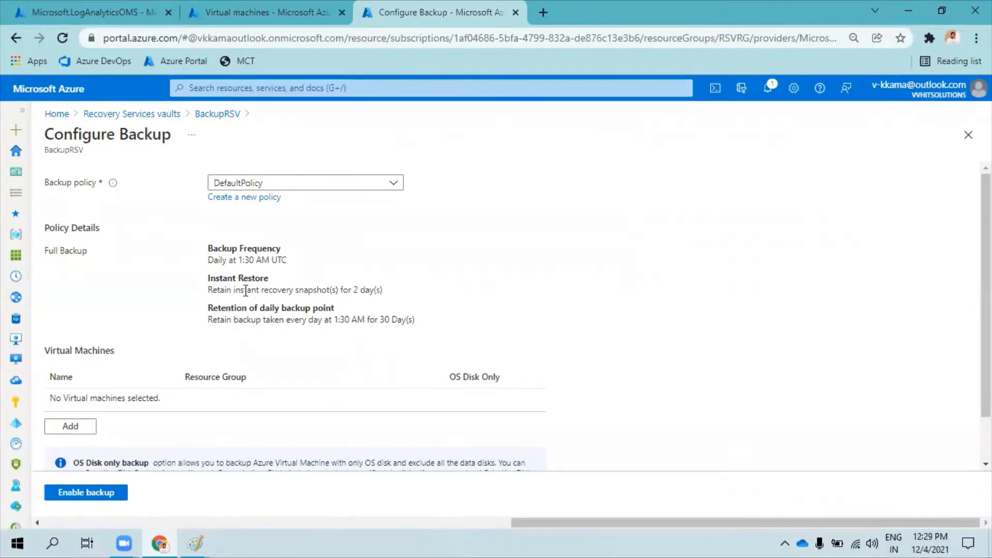
Start a new backup policy for Azure virtual machines and name it Daili-Policy.
{"action": "left_click", "coordinate": [239, 200]}
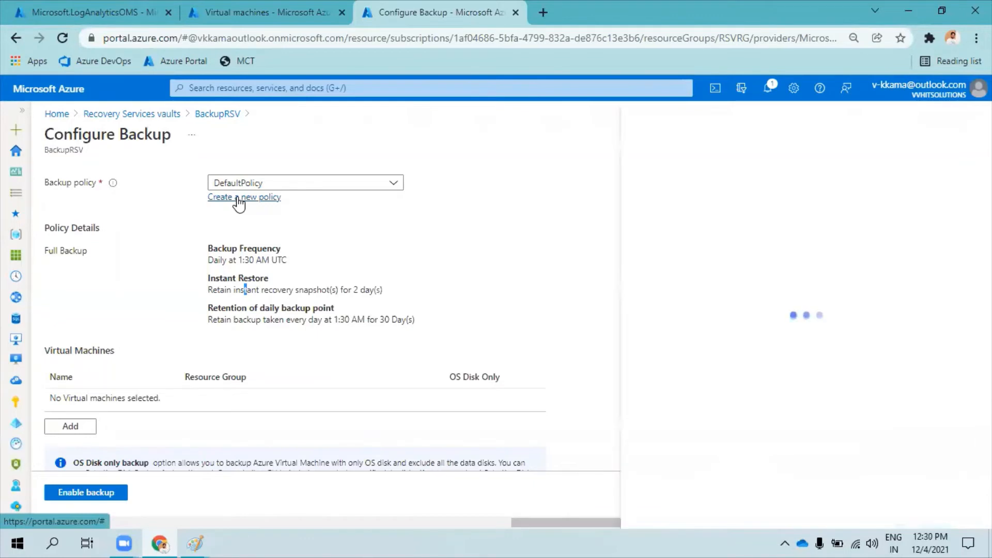
{"action": "left_click_drag", "start_coordinate": [640, 165], "coordinate": [552, 167]}
{"action": "left_click", "coordinate": [569, 164]}
{"action": "left_click", "coordinate": [651, 163]}
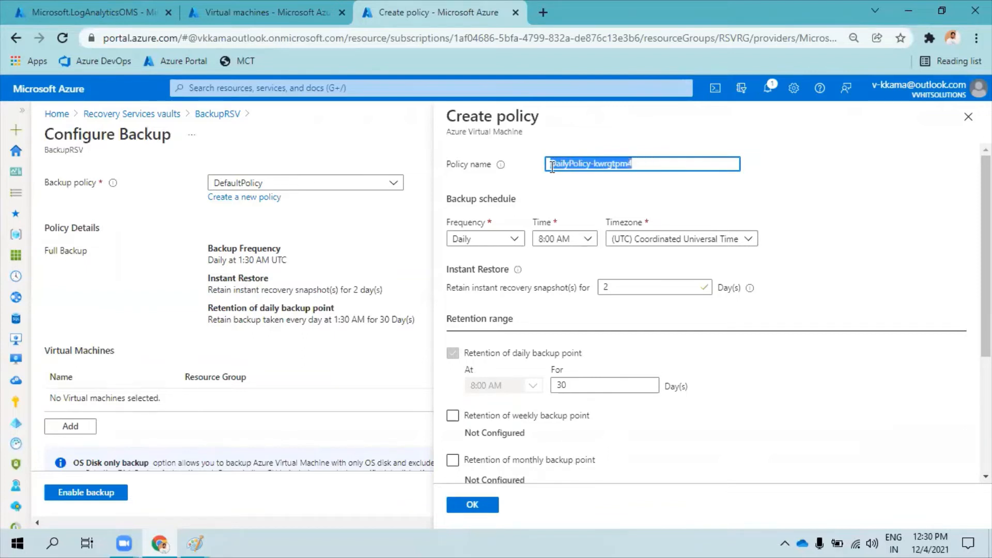
{"action": "type", "text": "Dai"}
{"action": "type", "text": "ly"}
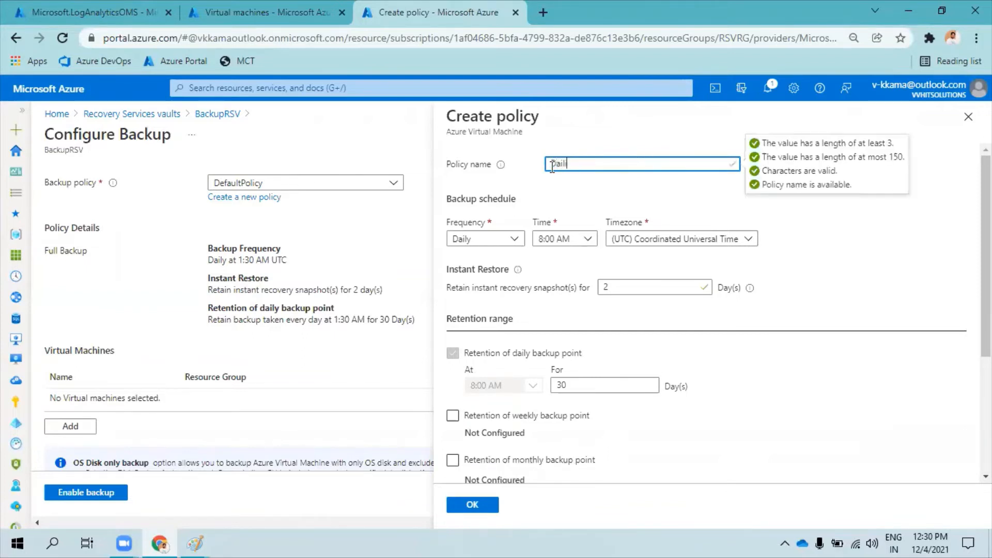
{"action": "type", "text": " Policy"}
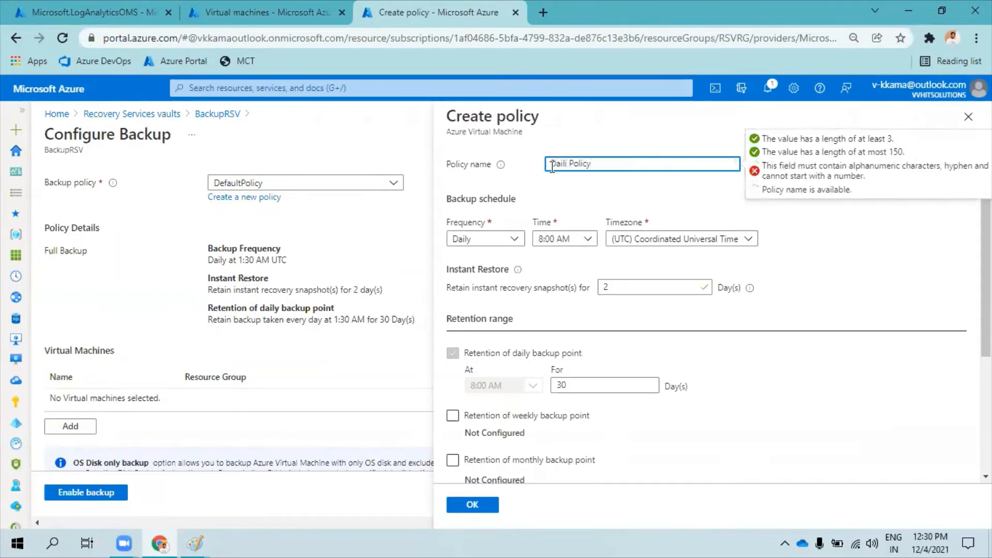
{"action": "left_click", "coordinate": [571, 166]}
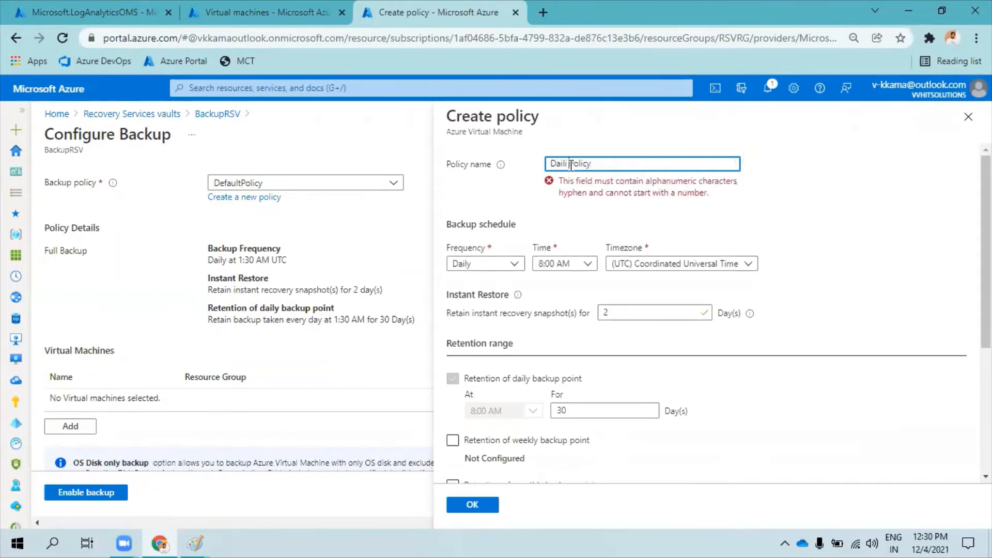
{"action": "key", "text": "BackSpace"}
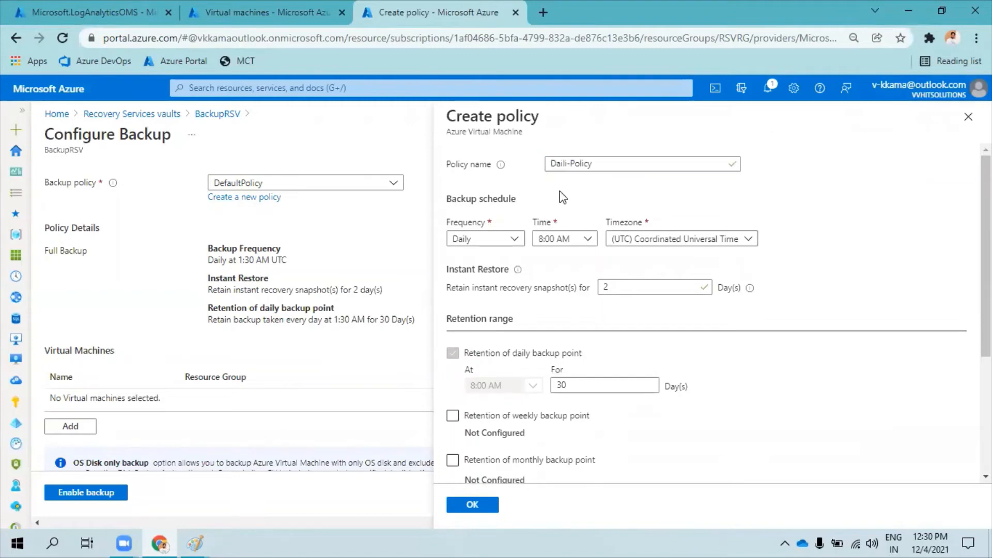
Try the Weekly backup frequency for the new policy and return it to Daily.
{"action": "scroll", "coordinate": [560, 196], "scroll_direction": "down", "scroll_amount": 2}
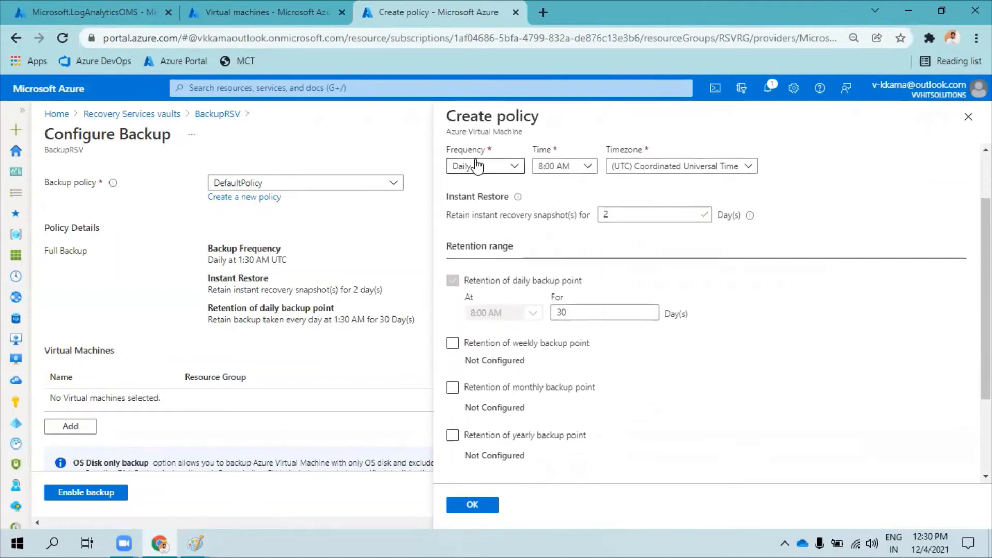
{"action": "left_click", "coordinate": [478, 167]}
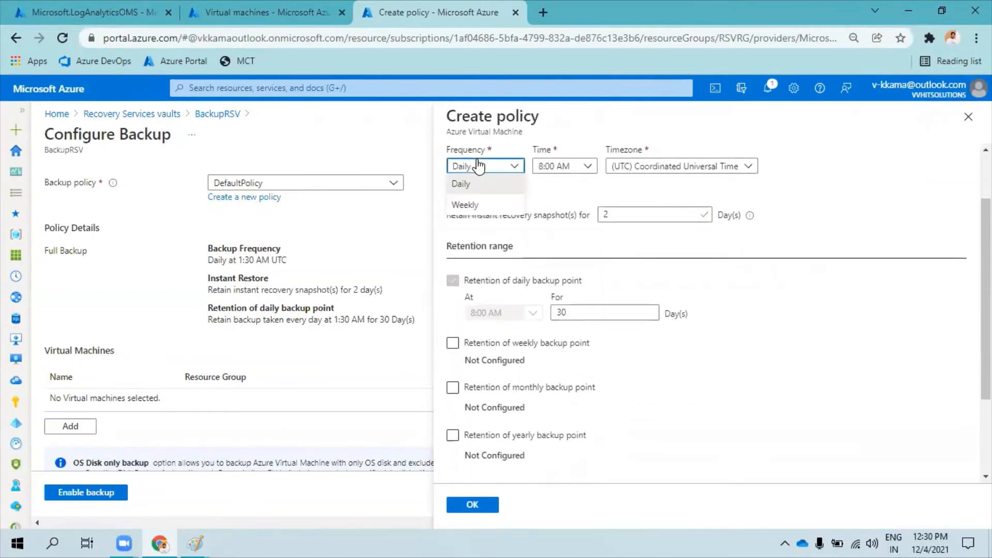
{"action": "left_click", "coordinate": [478, 204]}
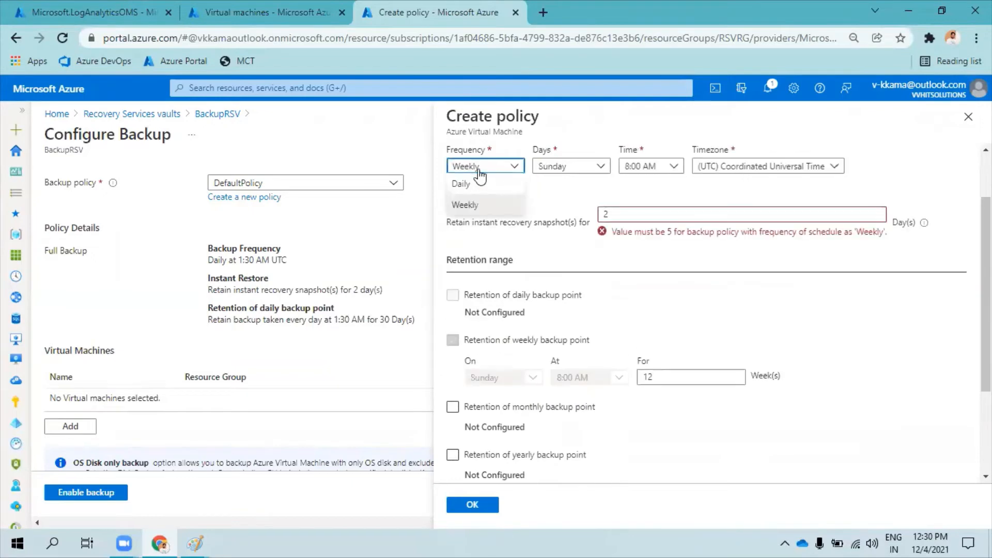
{"action": "left_click", "coordinate": [461, 184]}
Check the available backup times and timezones for the daily schedule, keeping 8:00 AM and Coordinated Universal Time.
{"action": "left_click", "coordinate": [569, 166]}
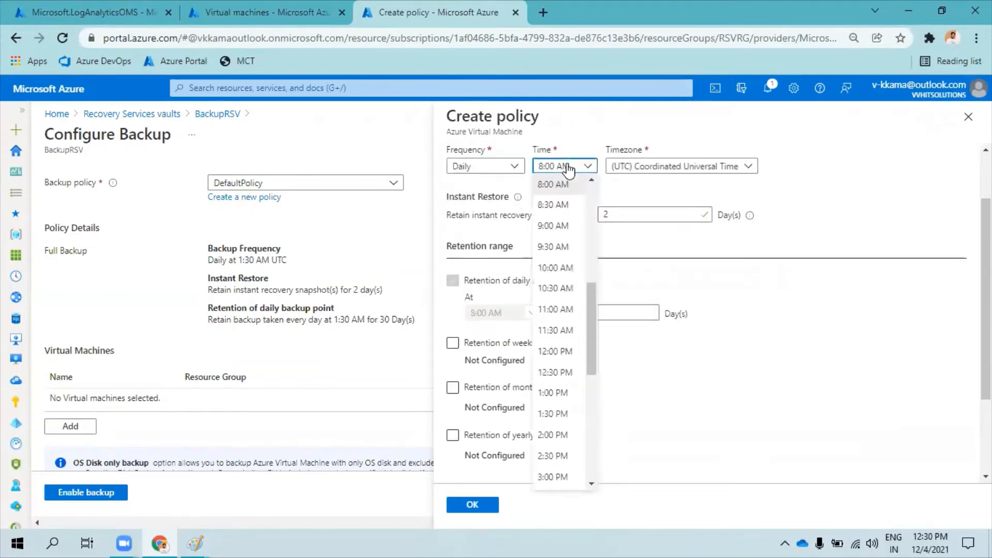
{"action": "left_click", "coordinate": [651, 166]}
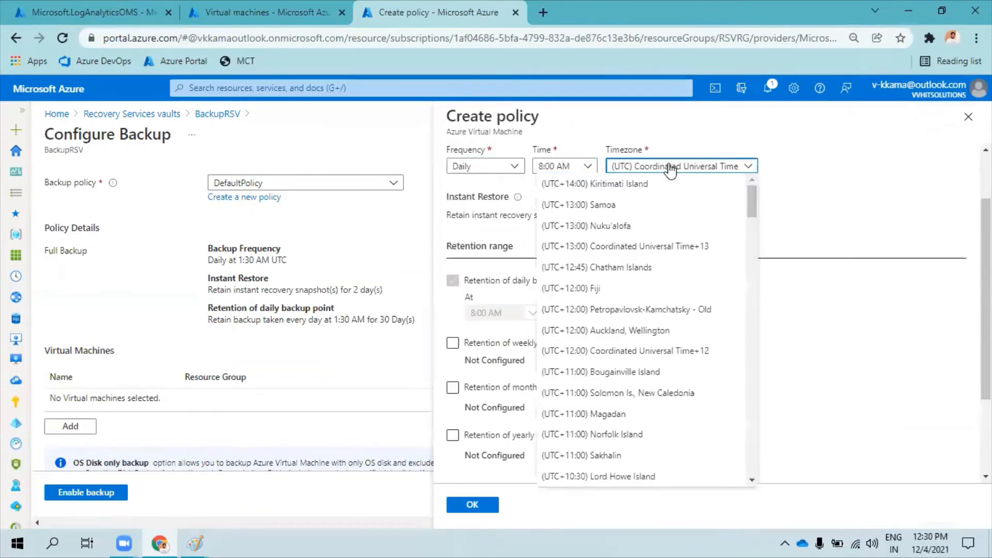
{"action": "left_click", "coordinate": [635, 164]}
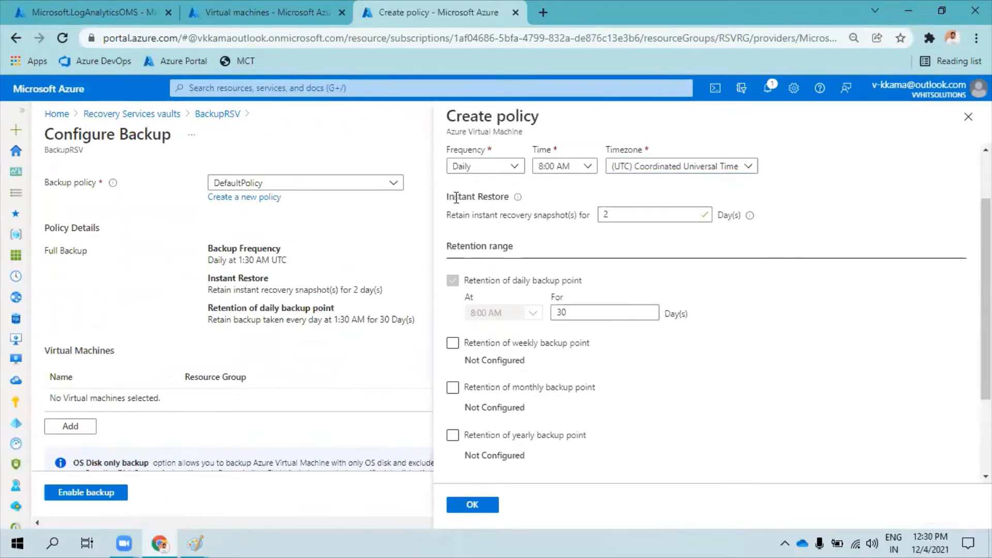
Examine the Instant Restore setting and the allowed range for retaining instant recovery snapshots.
{"action": "left_click_drag", "start_coordinate": [450, 196], "coordinate": [509, 197]}
{"action": "left_click", "coordinate": [608, 211]}
{"action": "left_click", "coordinate": [609, 210]}
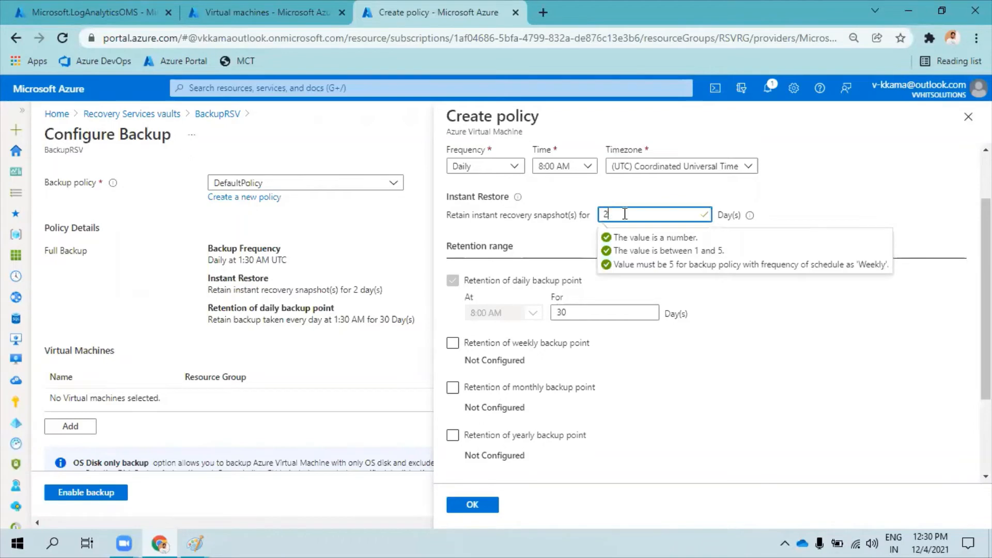
{"action": "left_click_drag", "start_coordinate": [699, 251], "coordinate": [731, 257]}
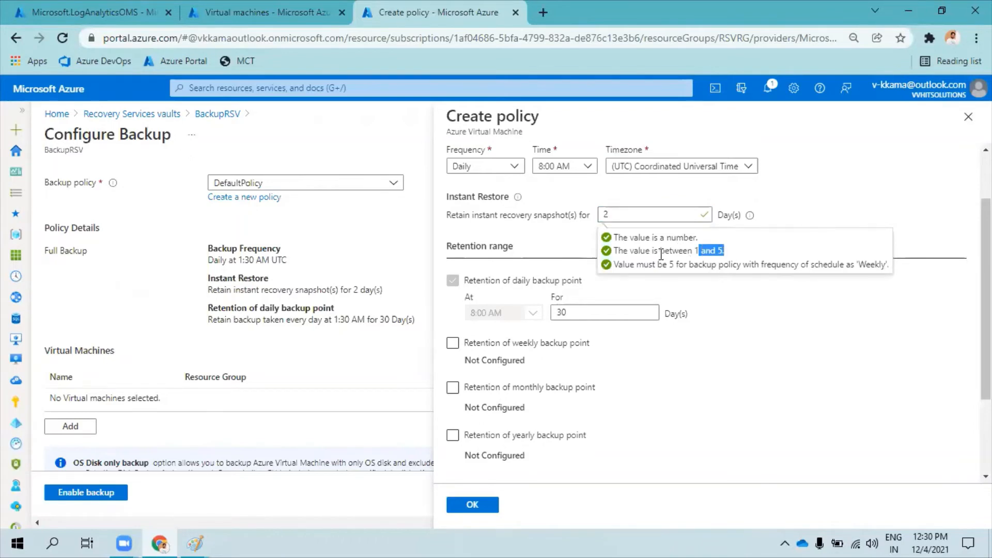
{"action": "left_click", "coordinate": [617, 217]}
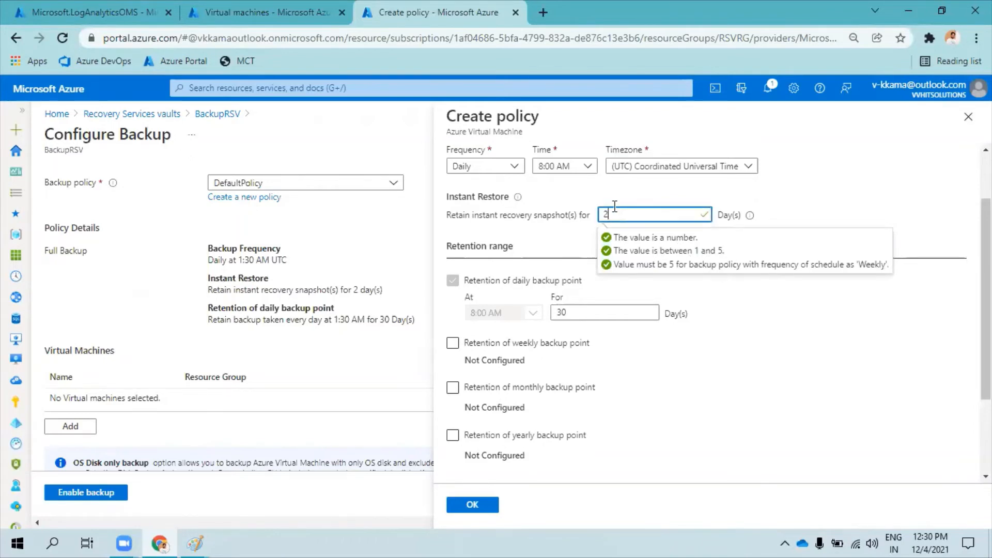
{"action": "left_click", "coordinate": [543, 217]}
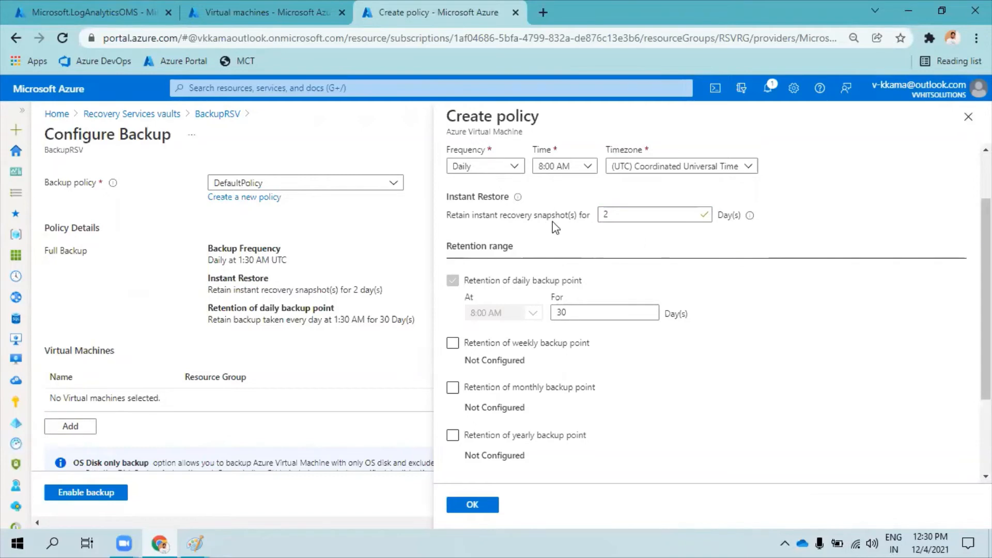
Set the retention of the daily backup point to 50 days.
{"action": "scroll", "coordinate": [554, 226], "scroll_direction": "down", "scroll_amount": 2}
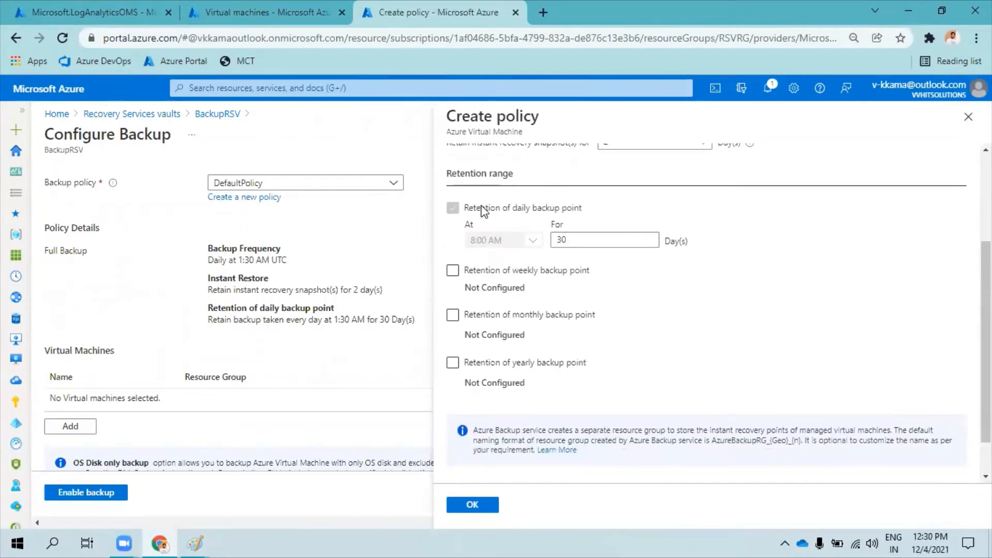
{"action": "left_click", "coordinate": [579, 241]}
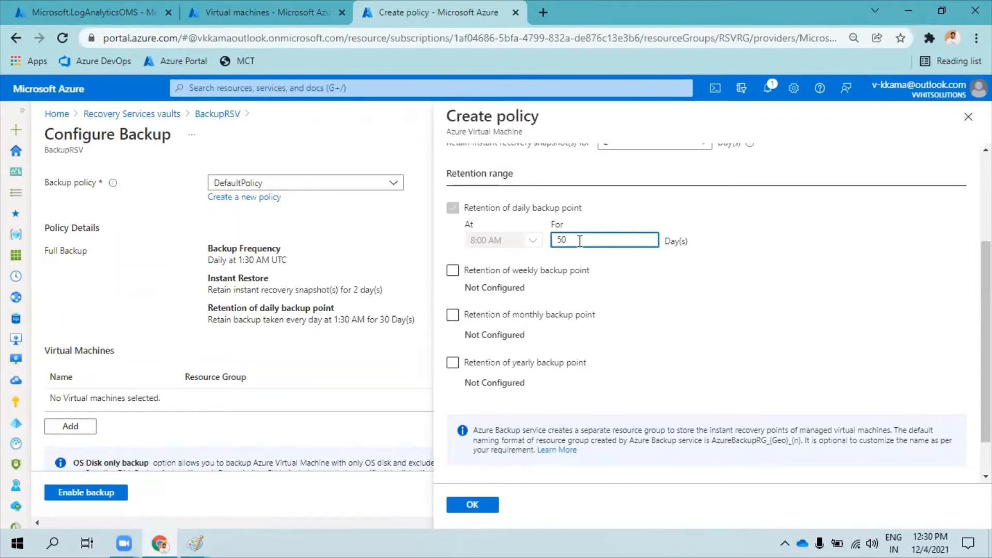
{"action": "left_click", "coordinate": [613, 209]}
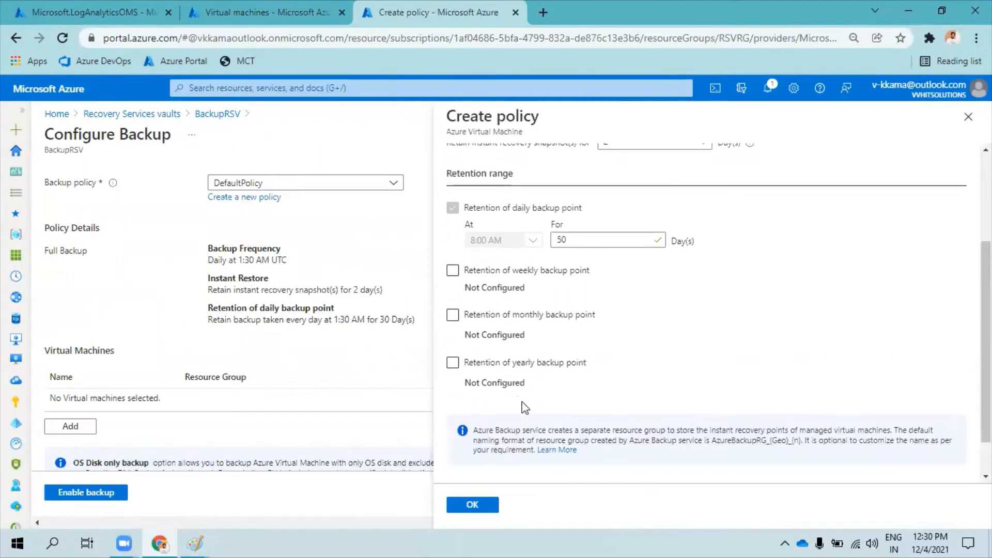
Enable retention of the weekly backup point on Sunday for 12 weeks.
{"action": "left_click", "coordinate": [496, 280]}
{"action": "left_click", "coordinate": [494, 309]}
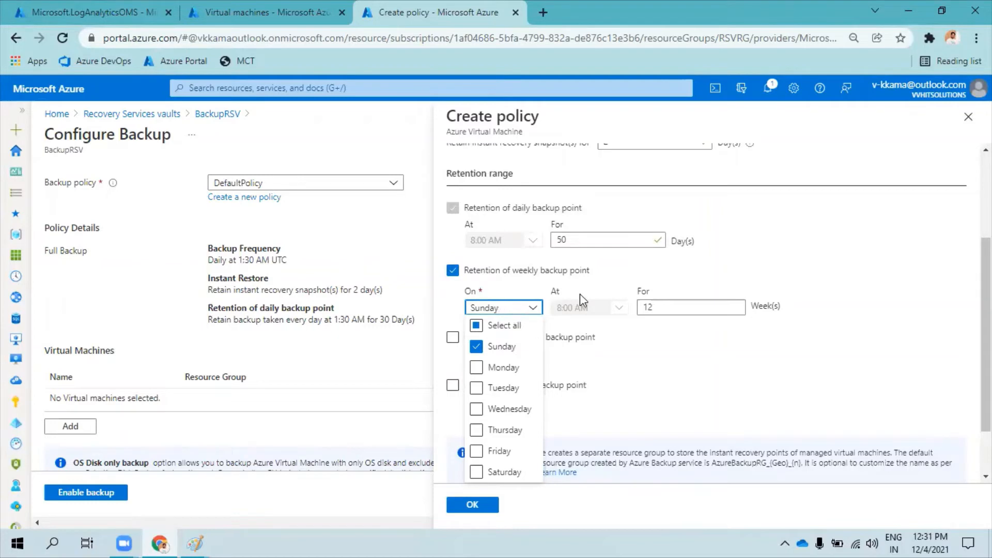
{"action": "left_click", "coordinate": [668, 308]}
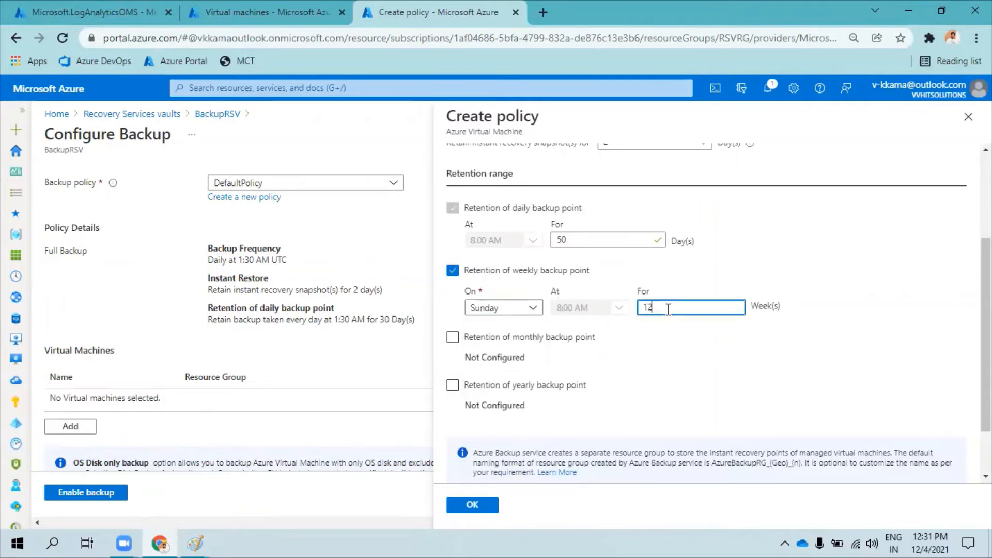
{"action": "left_click_drag", "start_coordinate": [661, 308], "coordinate": [642, 308]}
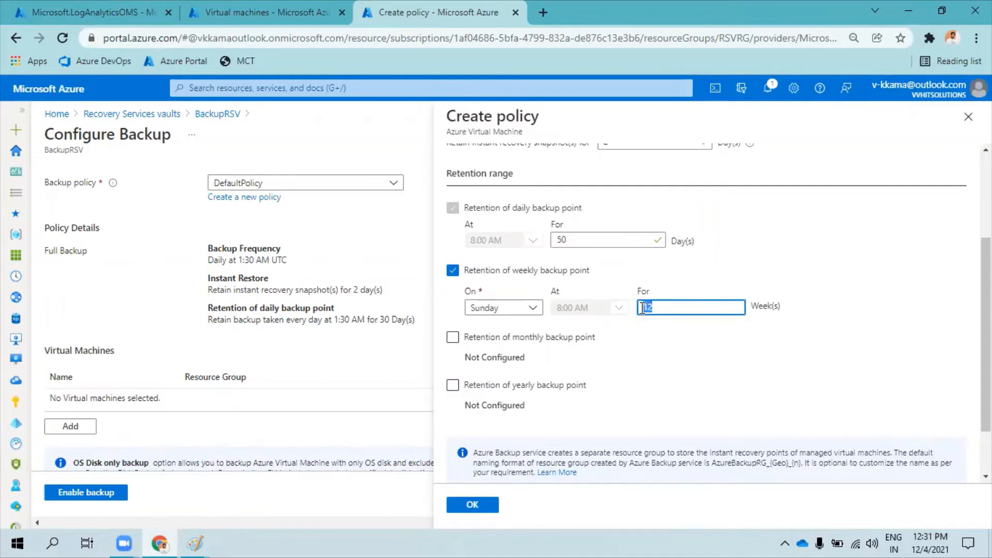
Enable week-based retention of the monthly backup point on the first Sunday for 60 months, and check the week and day choices.
{"action": "left_click", "coordinate": [525, 338]}
{"action": "scroll", "coordinate": [526, 342], "scroll_direction": "down", "scroll_amount": 2}
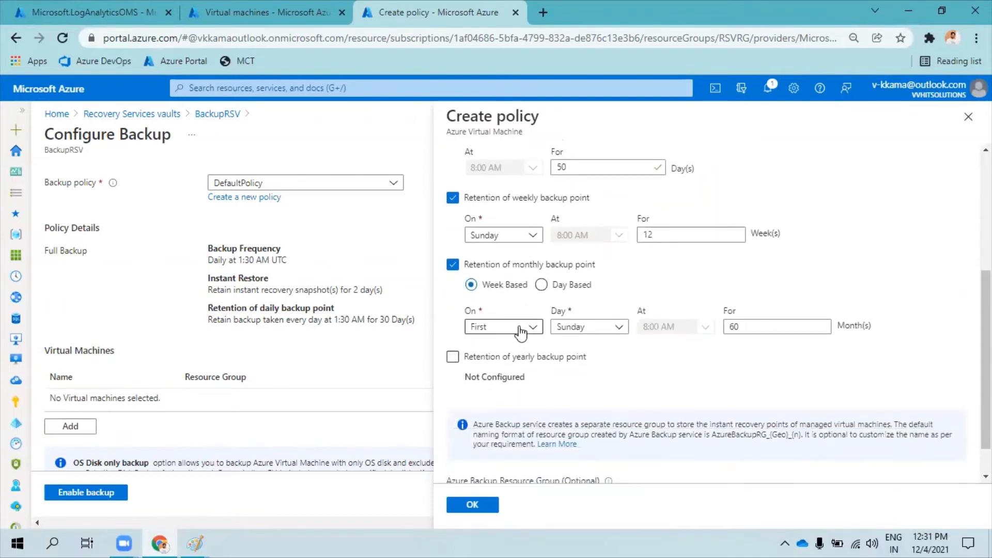
{"action": "left_click", "coordinate": [568, 326]}
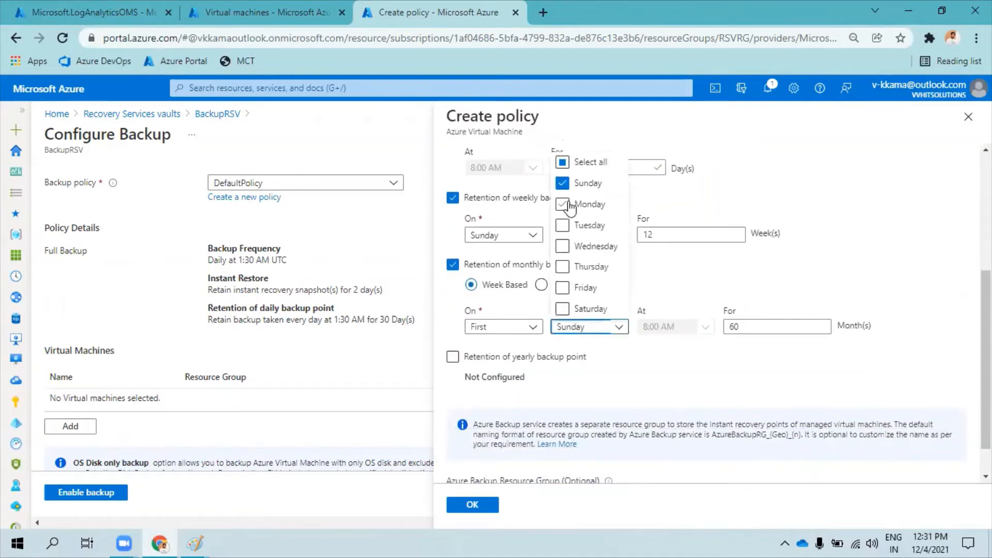
{"action": "left_click", "coordinate": [504, 331]}
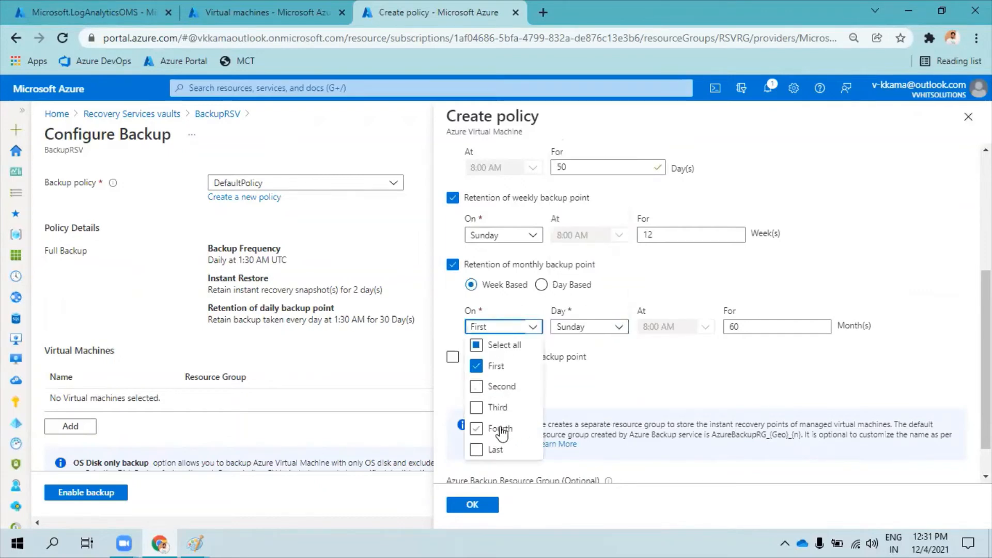
{"action": "left_click", "coordinate": [588, 330]}
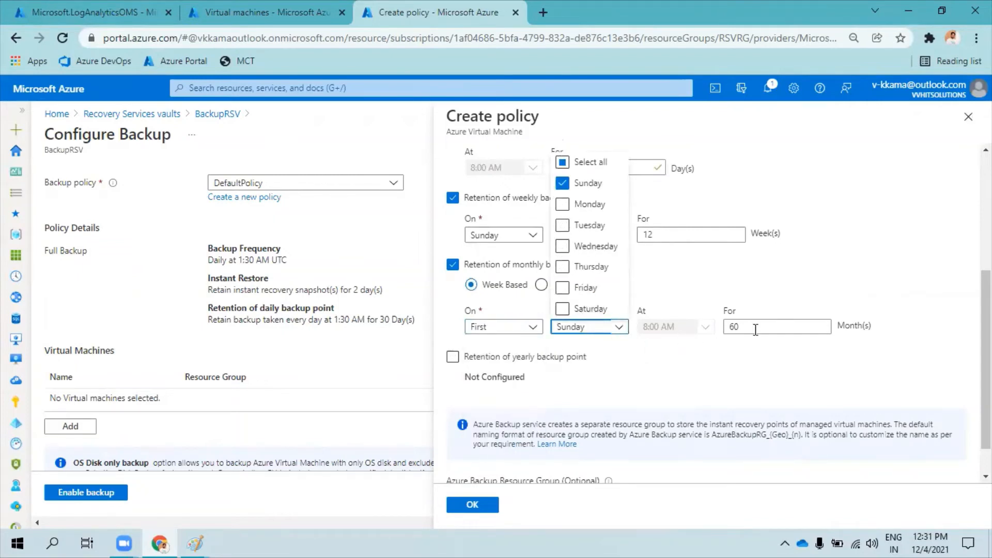
{"action": "left_click", "coordinate": [762, 327]}
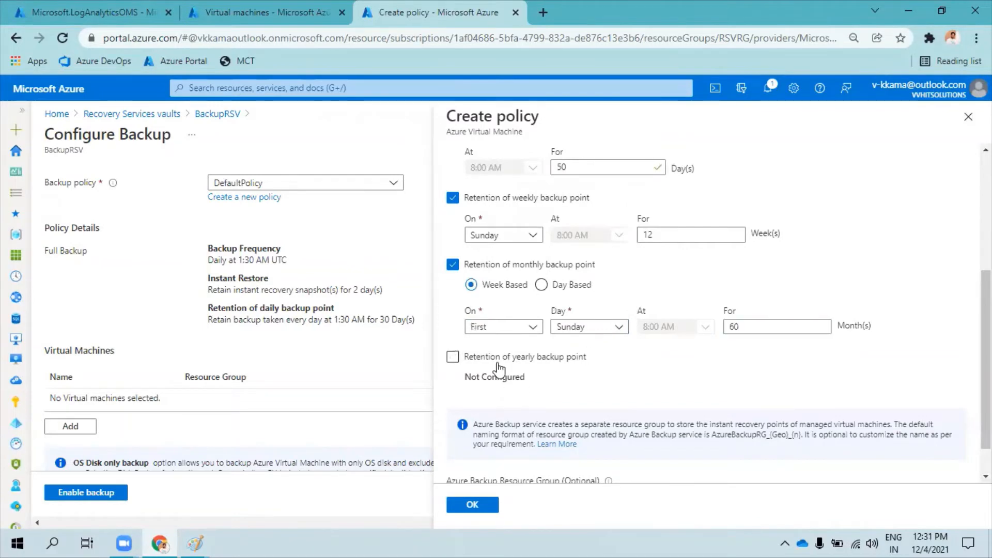
Enable yearly backup point retention on the first Sunday of January, try 100 years and set it to 10 years.
{"action": "left_click", "coordinate": [503, 362]}
{"action": "scroll", "coordinate": [614, 357], "scroll_direction": "down", "scroll_amount": 2}
{"action": "double_click", "coordinate": [856, 346]}
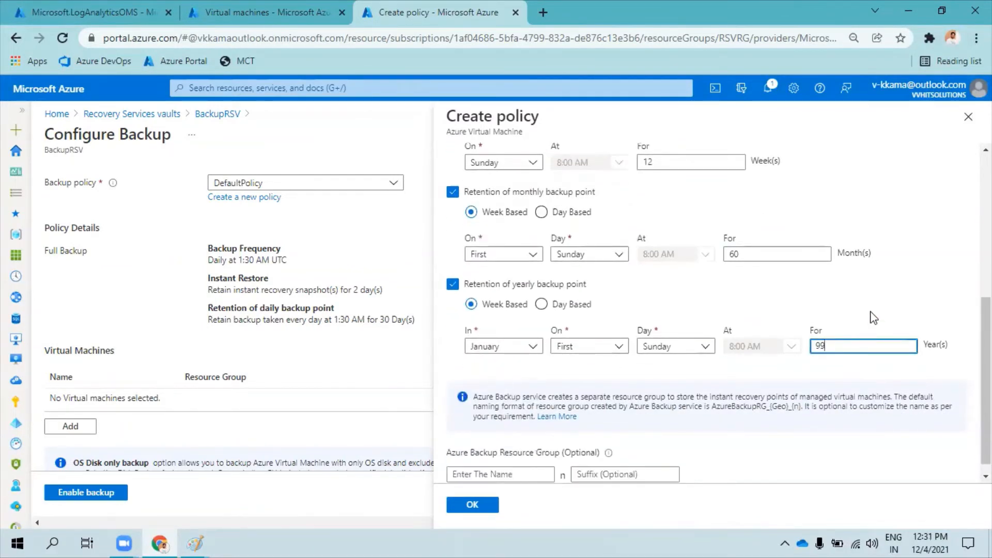
{"action": "double_click", "coordinate": [850, 347]}
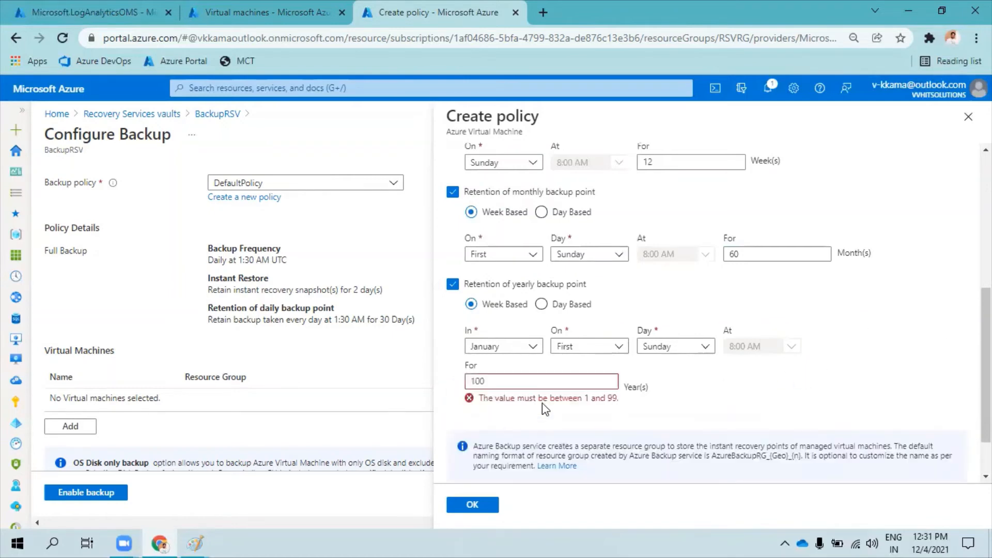
{"action": "double_click", "coordinate": [527, 381]}
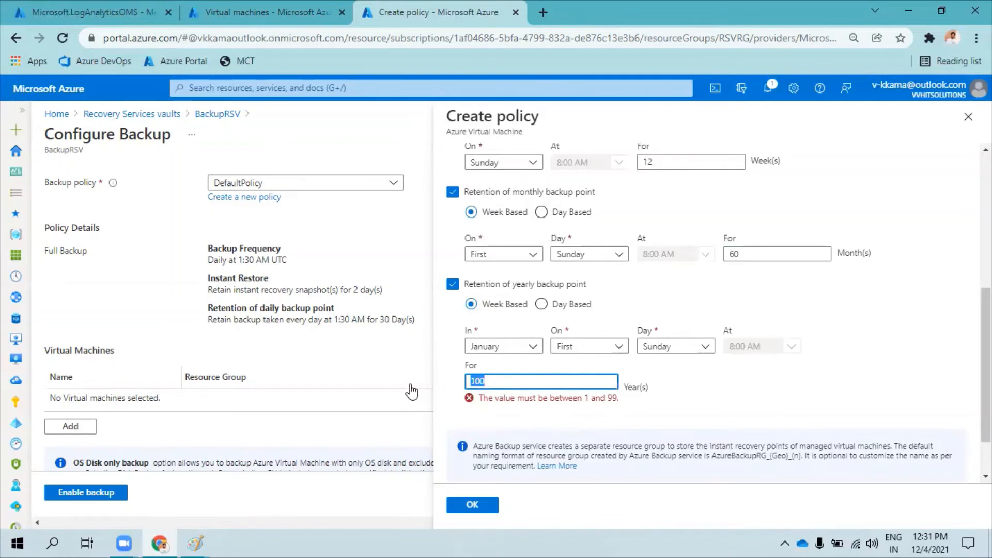
{"action": "type", "text": "10"}
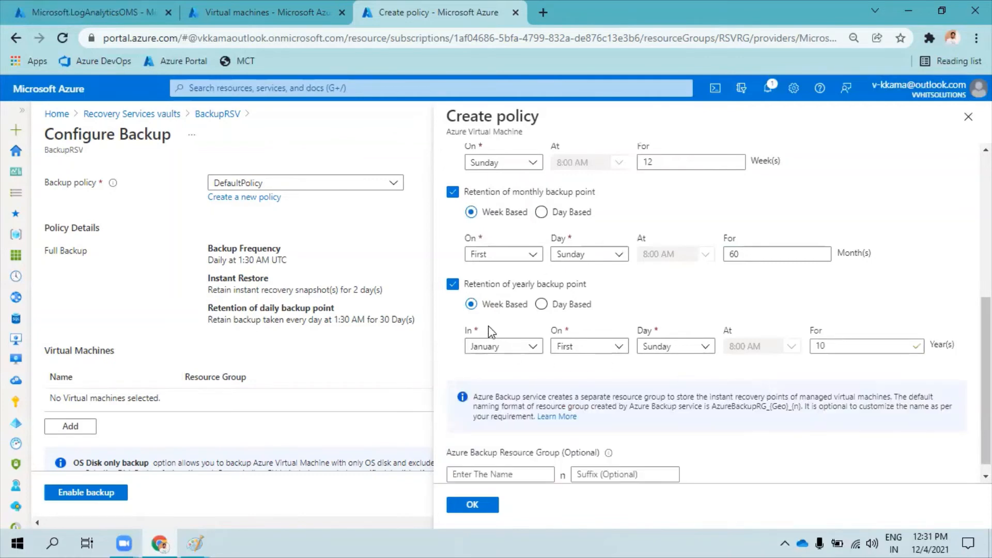
Disable the retention of the yearly, monthly and weekly backup points.
{"action": "left_click", "coordinate": [453, 286]}
{"action": "left_click", "coordinate": [452, 226]}
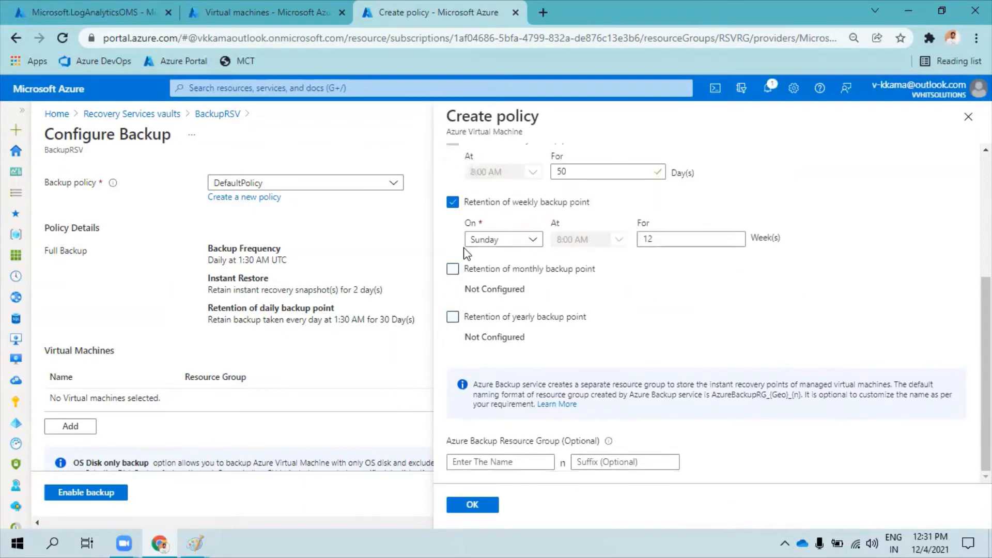
{"action": "left_click", "coordinate": [453, 274]}
Set the retention of the daily backup point to 15 days and review the policy's schedule and retention settings.
{"action": "left_click_drag", "start_coordinate": [476, 213], "coordinate": [584, 209]}
{"action": "left_click", "coordinate": [584, 226]}
{"action": "double_click", "coordinate": [579, 244]}
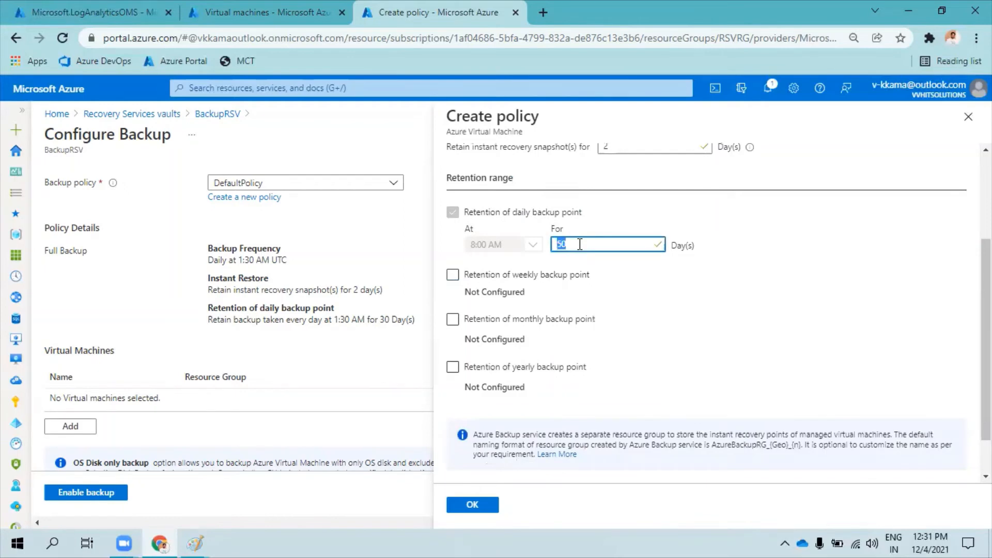
{"action": "left_click", "coordinate": [750, 258]}
{"action": "scroll", "coordinate": [739, 269], "scroll_direction": "up", "scroll_amount": 3}
{"action": "scroll", "coordinate": [596, 250], "scroll_direction": "down", "scroll_amount": 4}
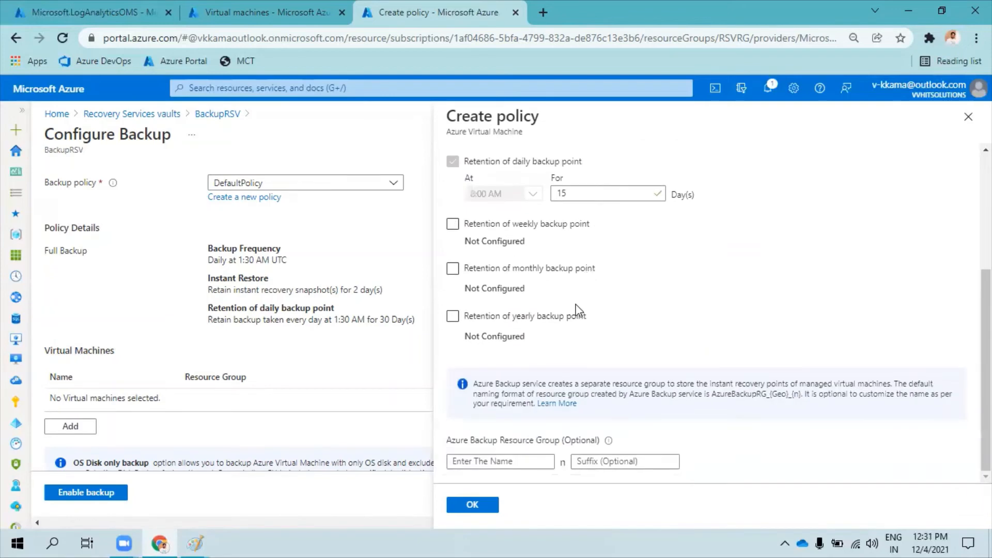
{"action": "scroll", "coordinate": [820, 467], "scroll_direction": "up", "scroll_amount": 3}
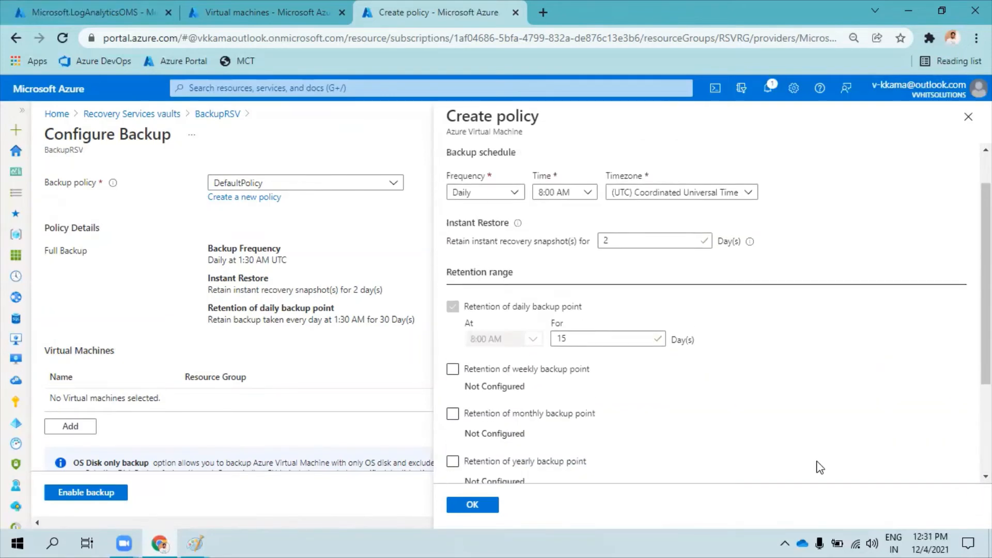
Try to create the policy as Daili-Policy and recheck its name, schedule and retention range.
{"action": "left_click", "coordinate": [473, 504]}
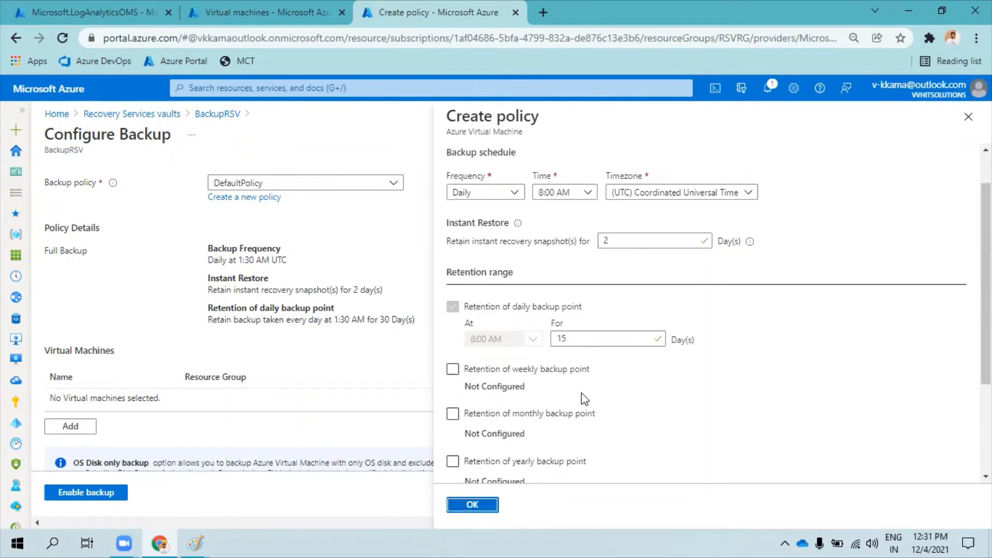
{"action": "scroll", "coordinate": [695, 254], "scroll_direction": "up", "scroll_amount": 1}
{"action": "scroll", "coordinate": [695, 253], "scroll_direction": "down", "scroll_amount": 3}
{"action": "scroll", "coordinate": [695, 253], "scroll_direction": "up", "scroll_amount": 3}
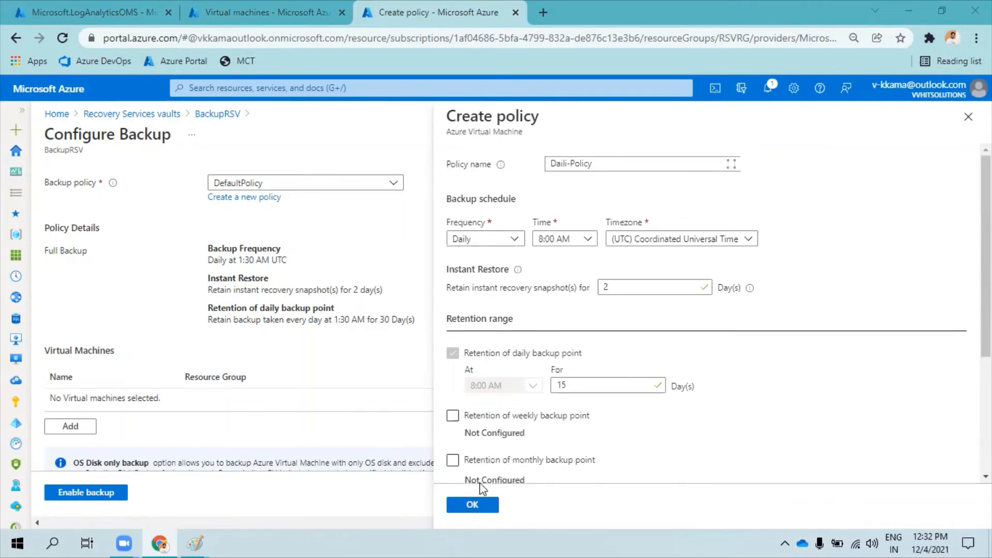
Rename the policy to Daili-Policy2 and confirm its creation for the backup configuration.
{"action": "left_click", "coordinate": [616, 164]}
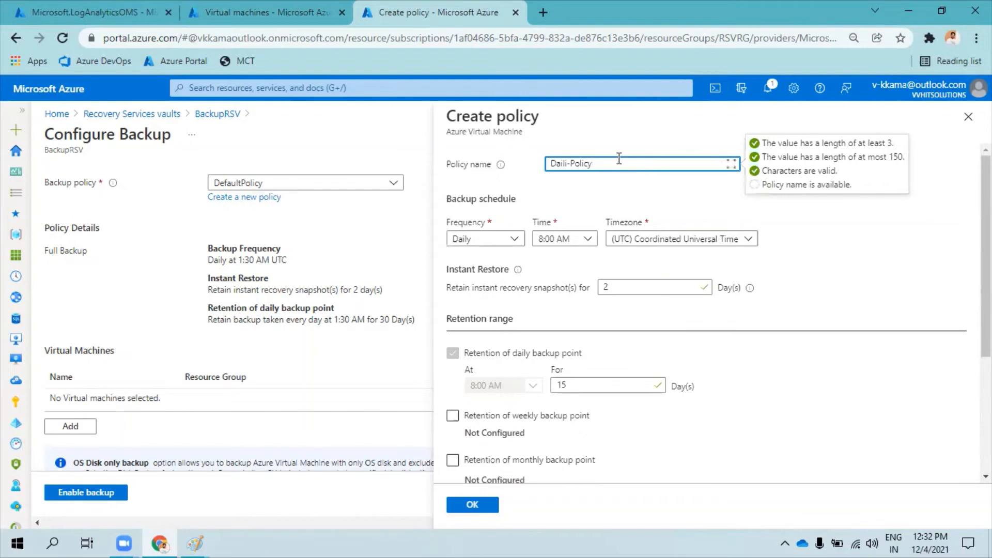
{"action": "left_click", "coordinate": [642, 192]}
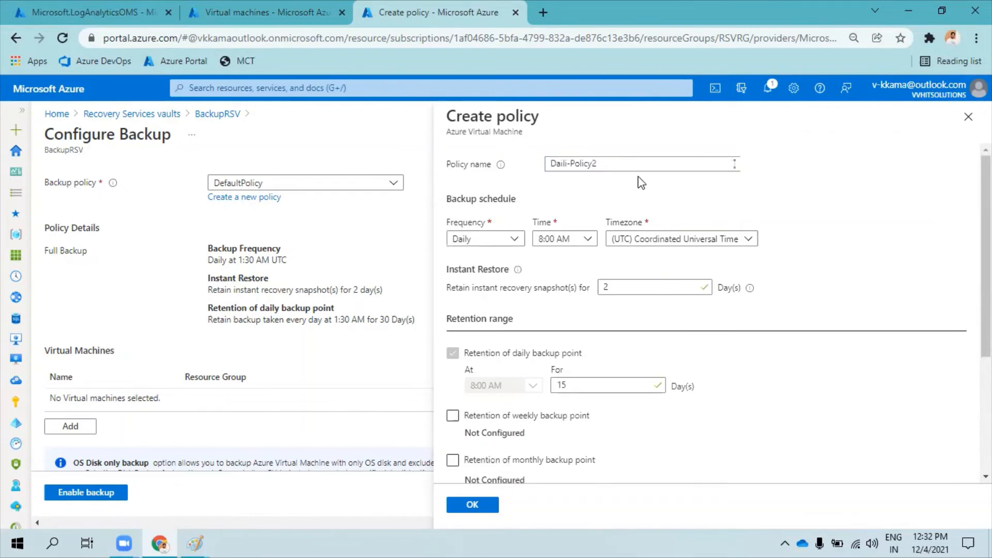
{"action": "left_click", "coordinate": [472, 505]}
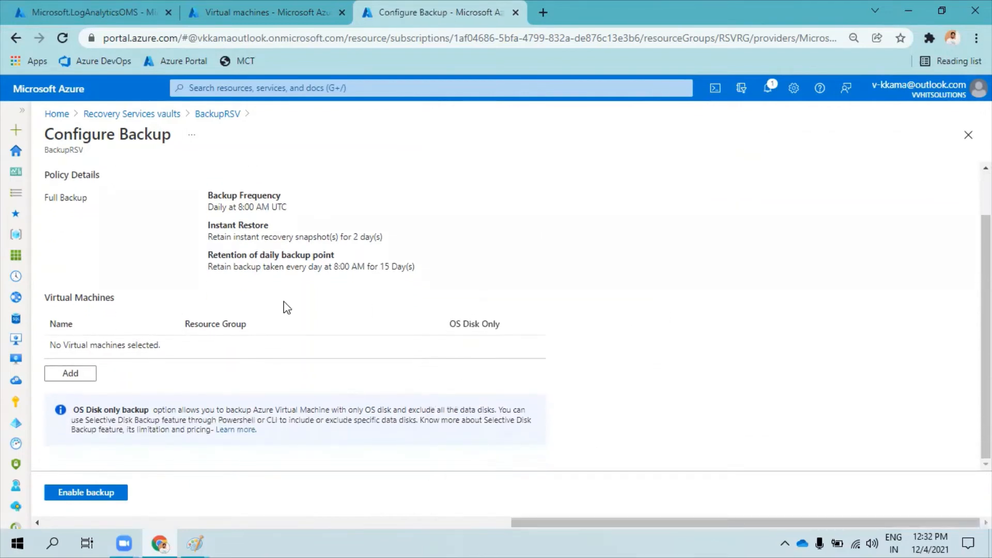
Add the webvm2 virtual machine from the RSVRG resource group to the backup, leaving its OS Disk Only option off.
{"action": "scroll", "coordinate": [272, 304], "scroll_direction": "up", "scroll_amount": 1}
{"action": "scroll", "coordinate": [250, 300], "scroll_direction": "down", "scroll_amount": 1}
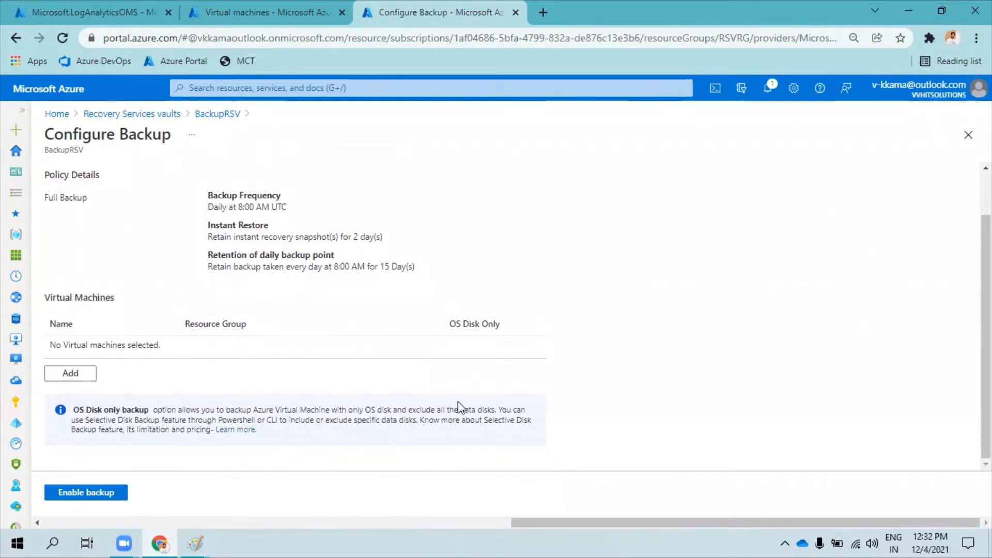
{"action": "left_click", "coordinate": [72, 374]}
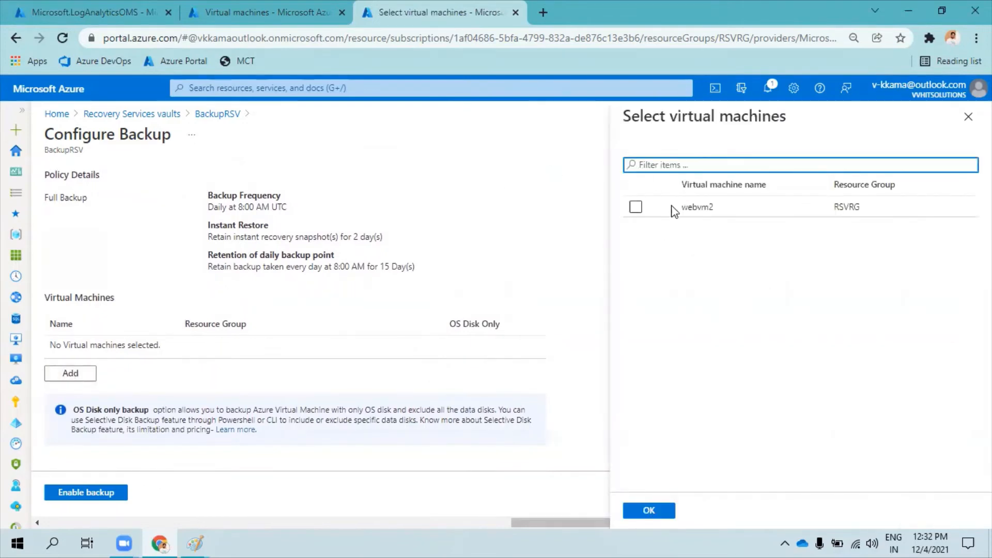
{"action": "left_click", "coordinate": [637, 208]}
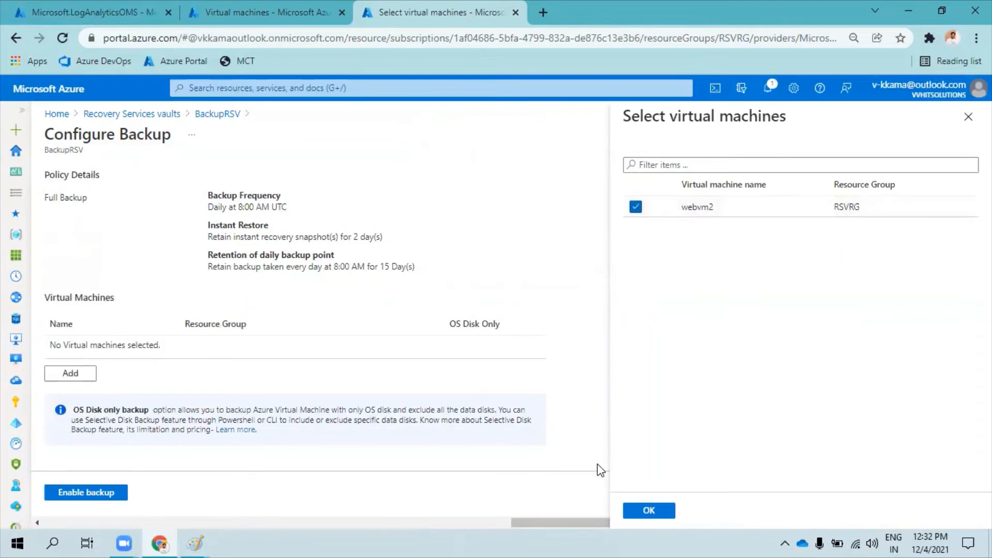
{"action": "left_click", "coordinate": [649, 511]}
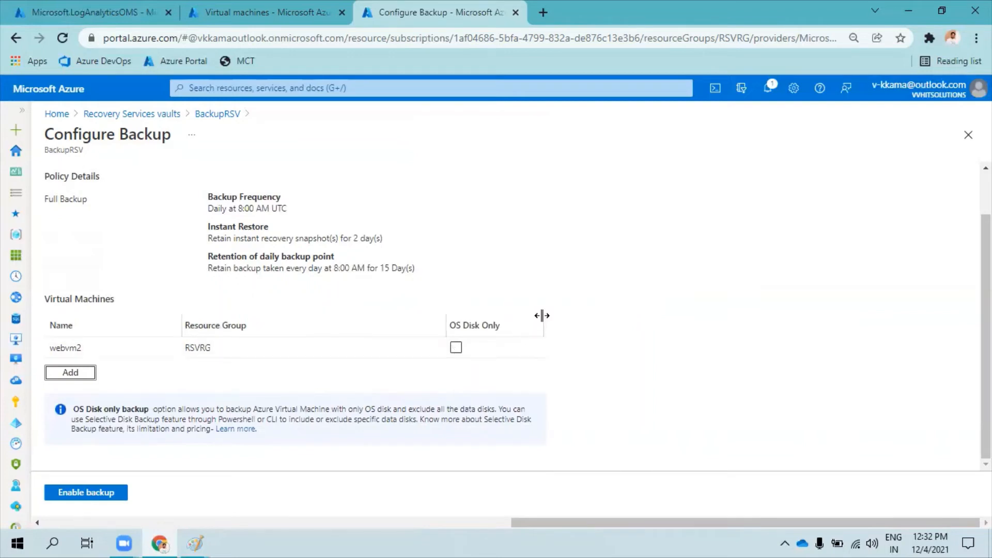
{"action": "left_click", "coordinate": [456, 348]}
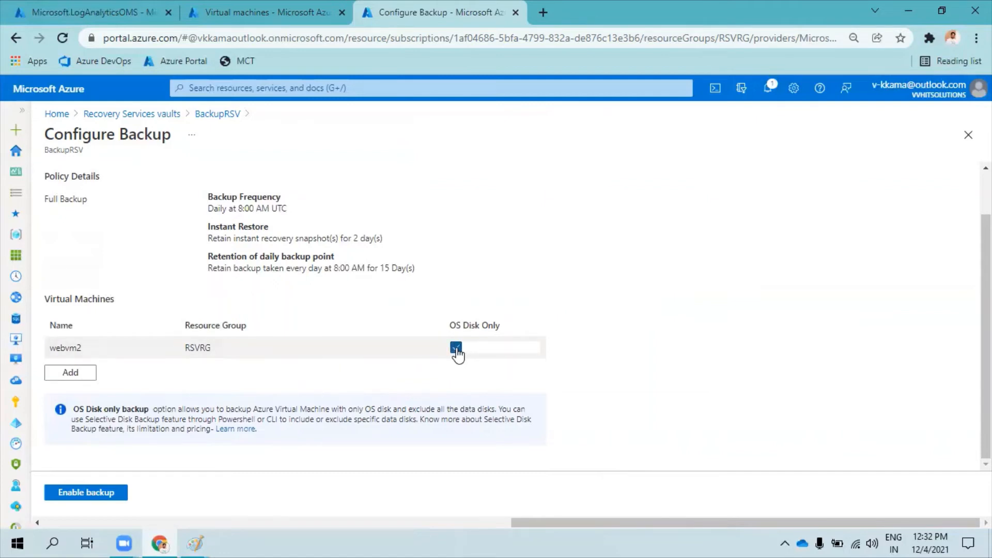
{"action": "left_click", "coordinate": [456, 348]}
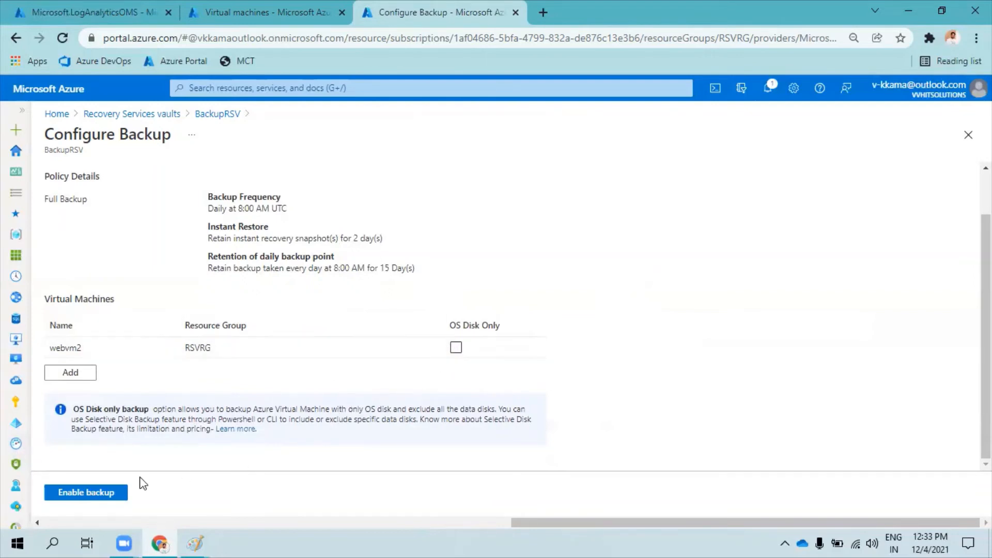
Enable backup for webvm2 and open the details of the running deployment from the notifications.
{"action": "left_click", "coordinate": [96, 493]}
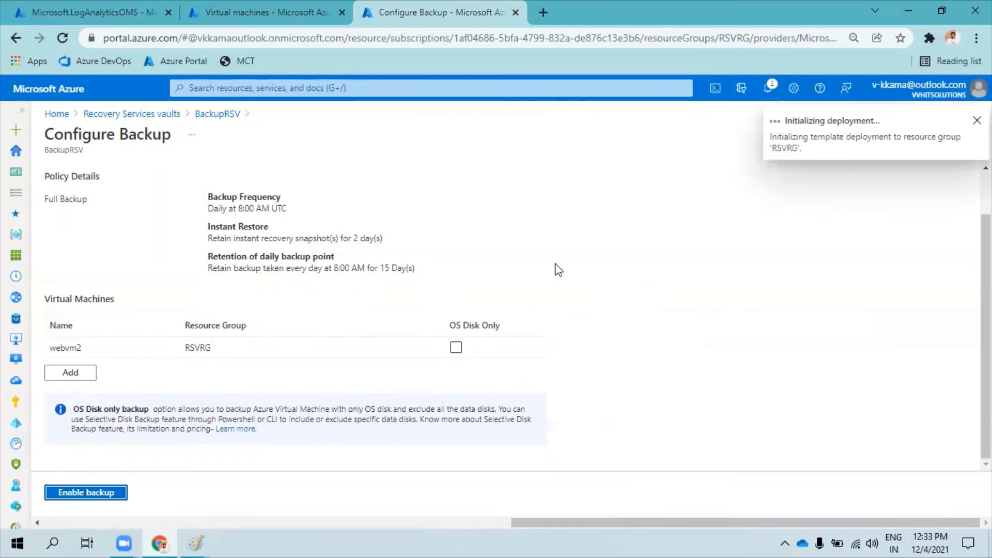
{"action": "left_click", "coordinate": [768, 88]}
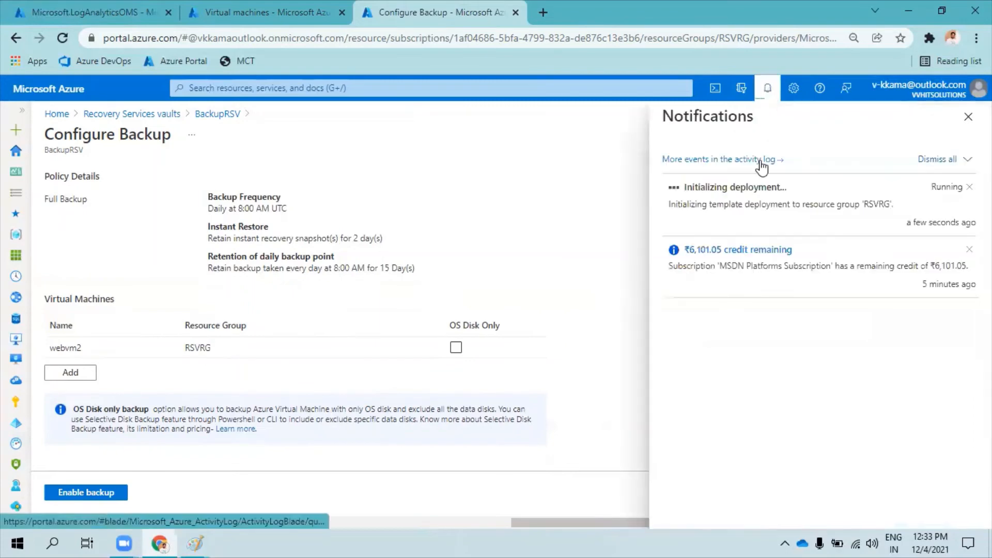
{"action": "left_click_drag", "start_coordinate": [685, 187], "coordinate": [796, 192]}
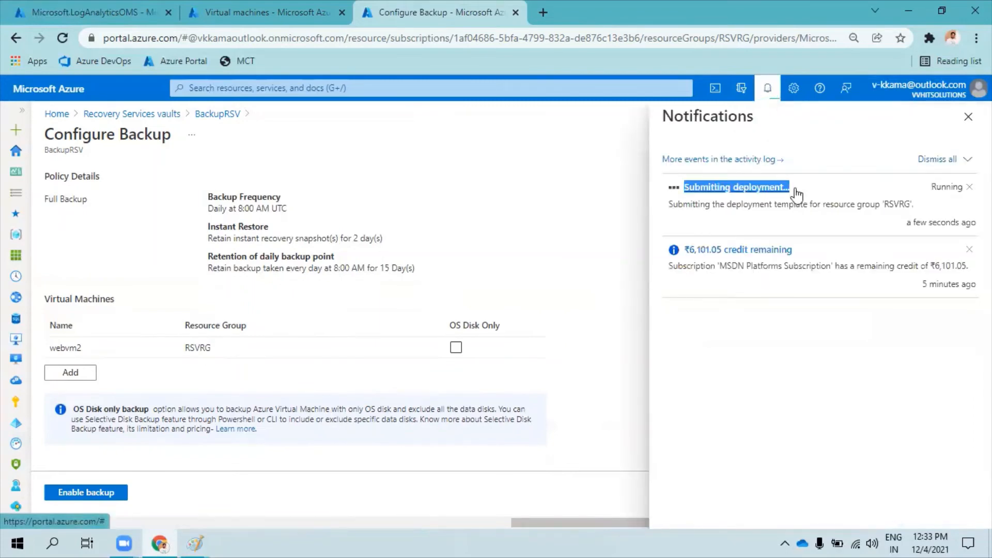
{"action": "left_click", "coordinate": [701, 205]}
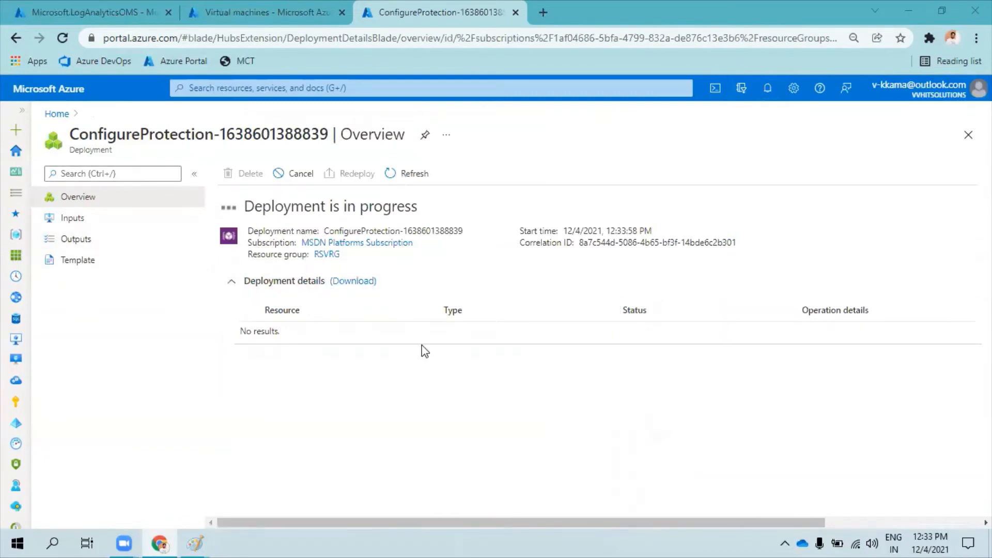
Open the BackupRSV vault's backup jobs, refresh the list and check the deployment's progress.
{"action": "left_click", "coordinate": [57, 91]}
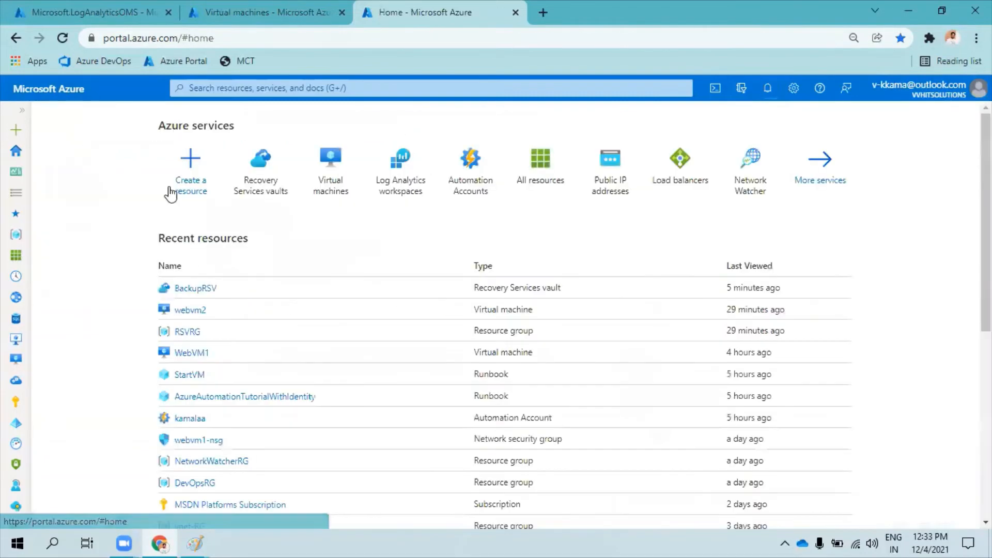
{"action": "left_click", "coordinate": [186, 287]}
{"action": "scroll", "coordinate": [118, 322], "scroll_direction": "down", "scroll_amount": 1}
{"action": "scroll", "coordinate": [118, 322], "scroll_direction": "down", "scroll_amount": 8}
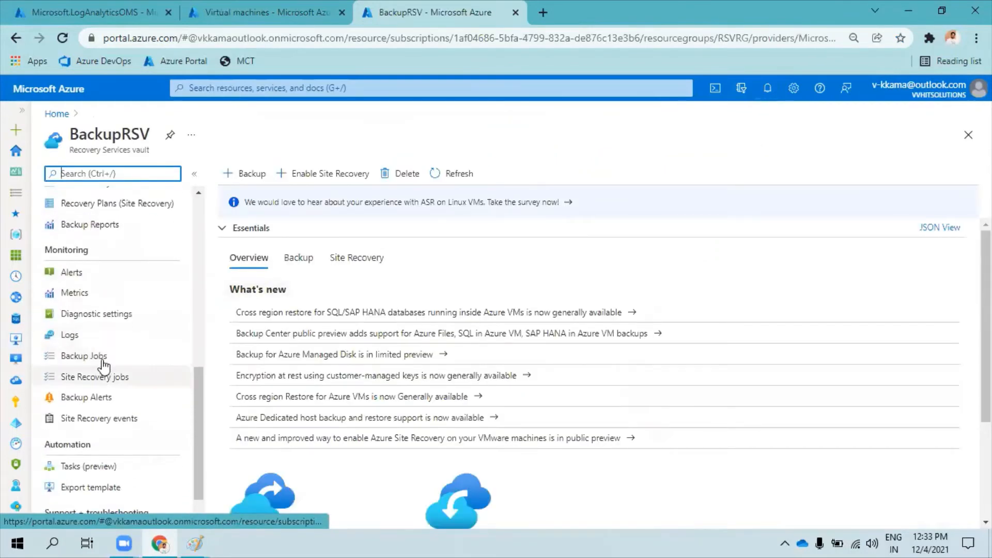
{"action": "left_click", "coordinate": [106, 356]}
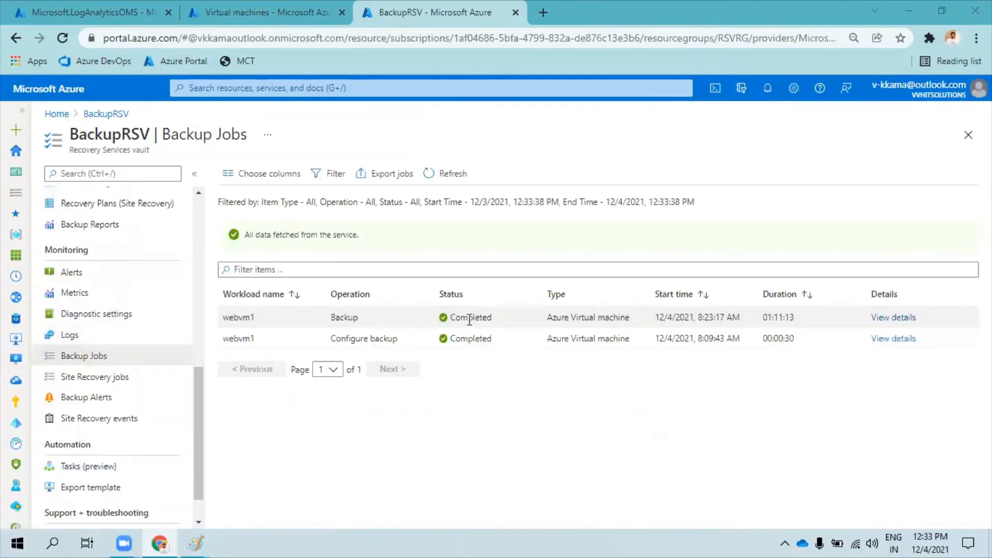
{"action": "left_click", "coordinate": [449, 175]}
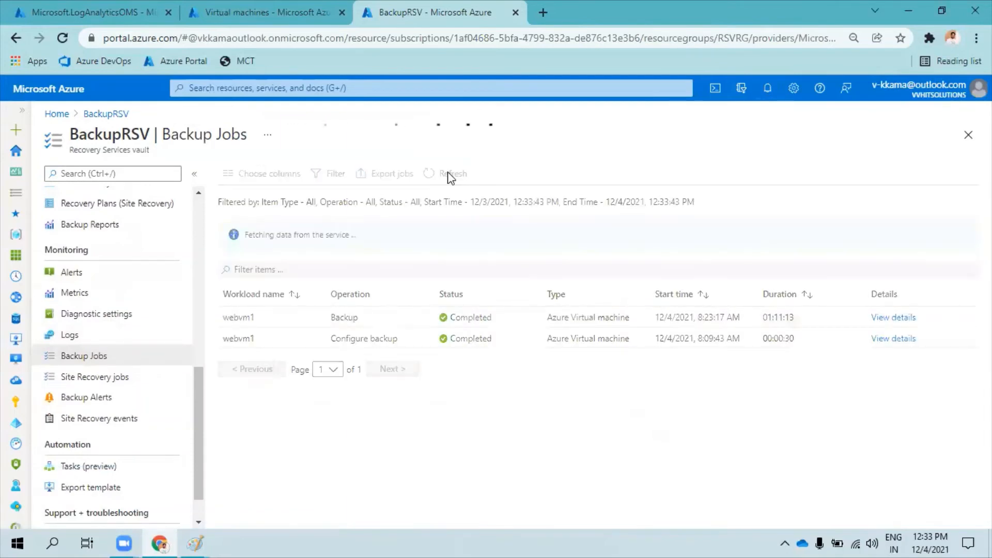
{"action": "left_click", "coordinate": [450, 176]}
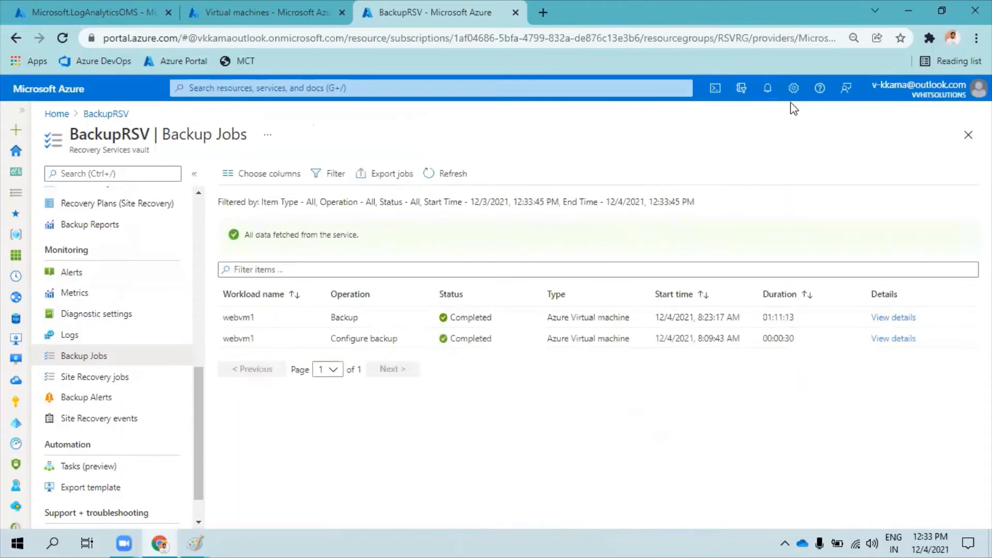
{"action": "left_click", "coordinate": [768, 97]}
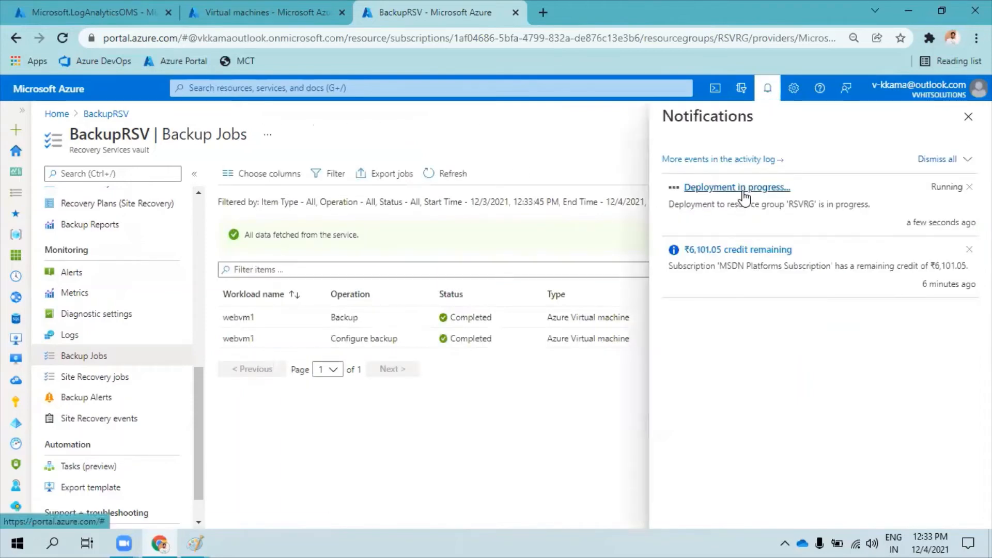
{"action": "left_click", "coordinate": [454, 175]}
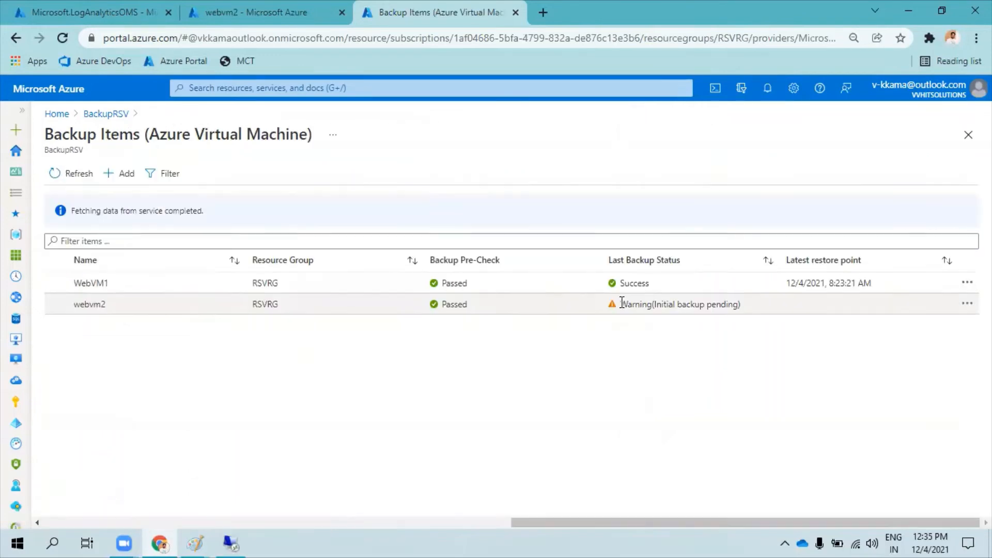
Compare the backup item details of webvm2 and WebVM1 among the vault's Azure Virtual Machine backup items.
{"action": "left_click_drag", "start_coordinate": [620, 304], "coordinate": [724, 316]}
{"action": "left_click", "coordinate": [94, 303]}
{"action": "left_click", "coordinate": [94, 304]}
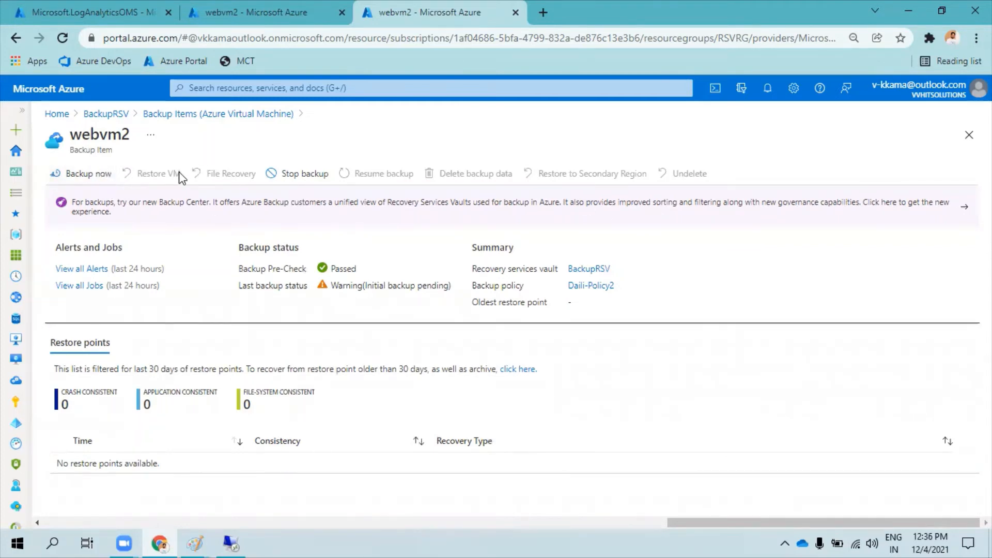
{"action": "left_click", "coordinate": [254, 114]}
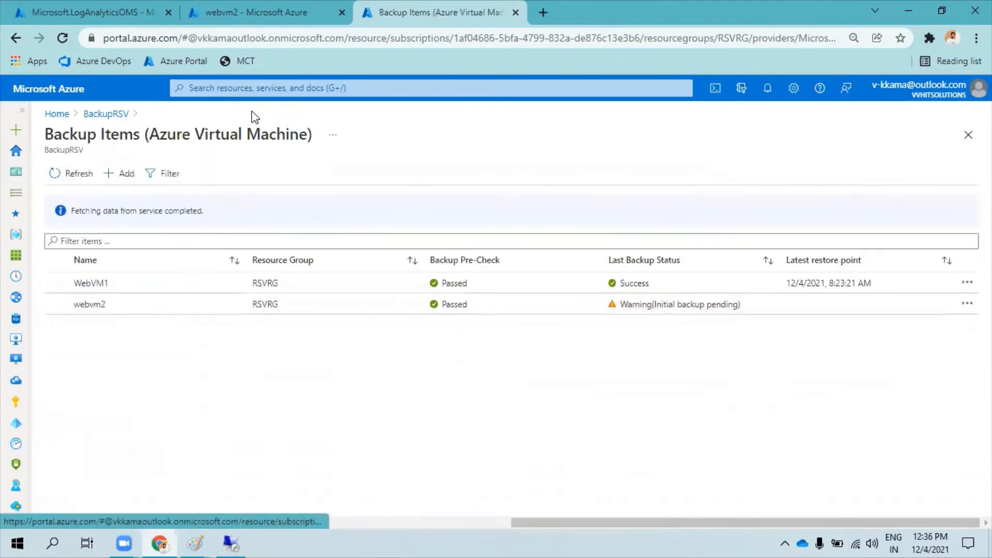
{"action": "left_click", "coordinate": [207, 285]}
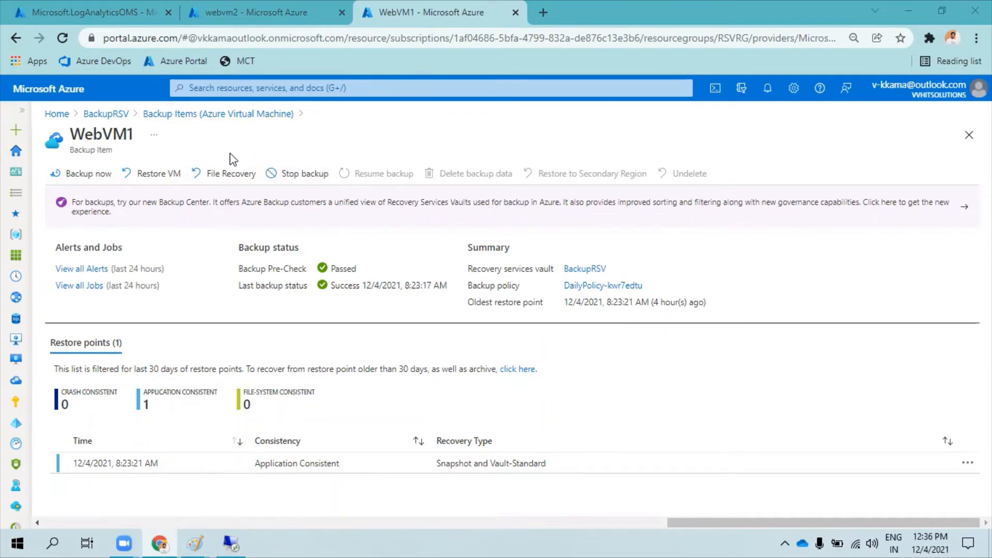
{"action": "left_click", "coordinate": [217, 115]}
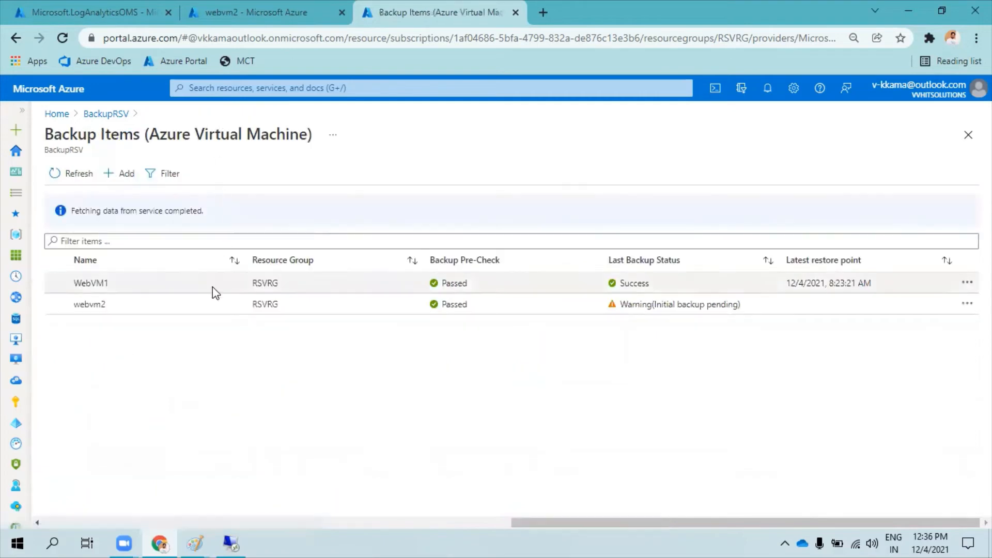
{"action": "left_click", "coordinate": [203, 304]}
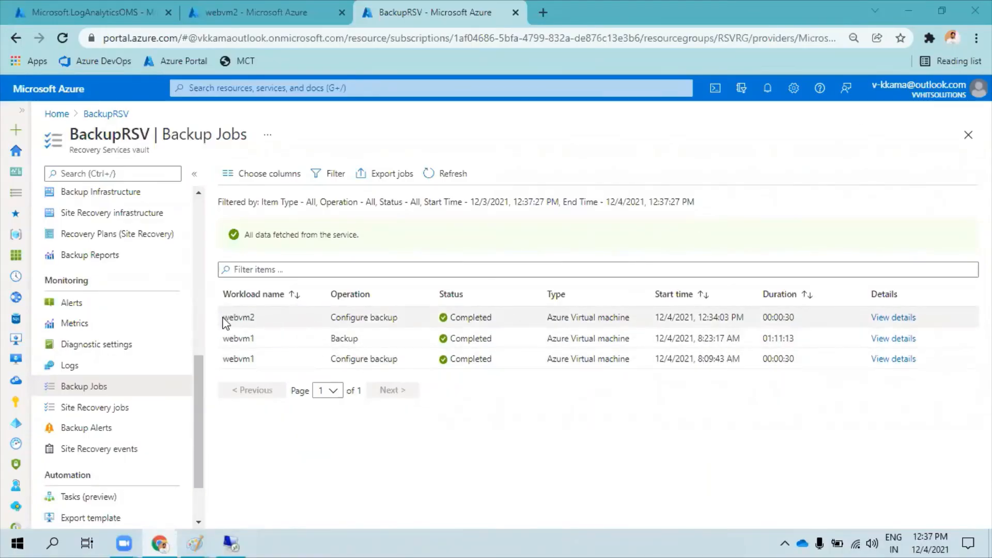
Check the name and duration of webvm2's Configure backup job in the vault's backup jobs.
{"action": "left_click_drag", "start_coordinate": [229, 317], "coordinate": [278, 317]}
{"action": "left_click", "coordinate": [340, 317]}
{"action": "left_click_drag", "start_coordinate": [765, 317], "coordinate": [794, 317]}
{"action": "left_click", "coordinate": [795, 317]}
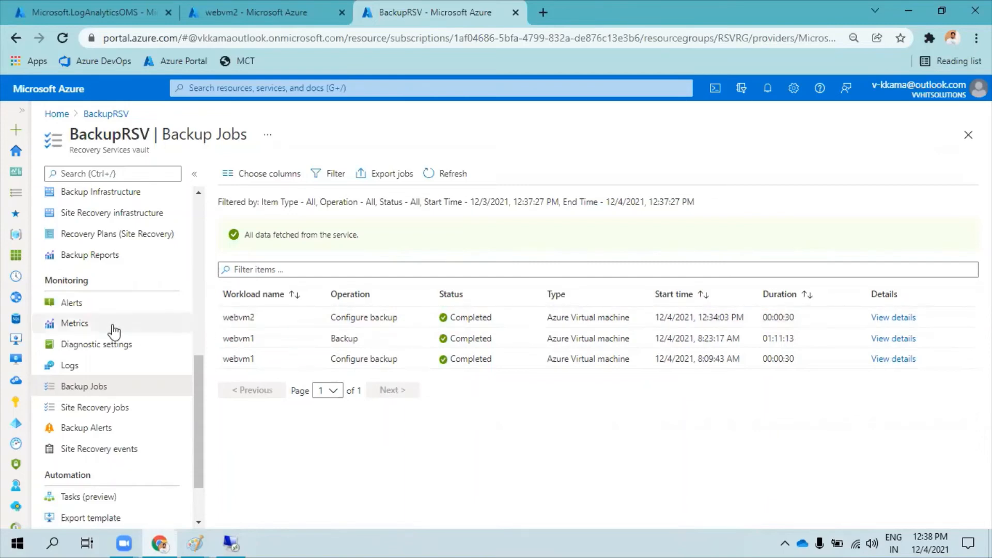
Open the vault's Azure Virtual Machine backup items and examine webvm2's last backup status.
{"action": "scroll", "coordinate": [126, 401], "scroll_direction": "up", "scroll_amount": 4}
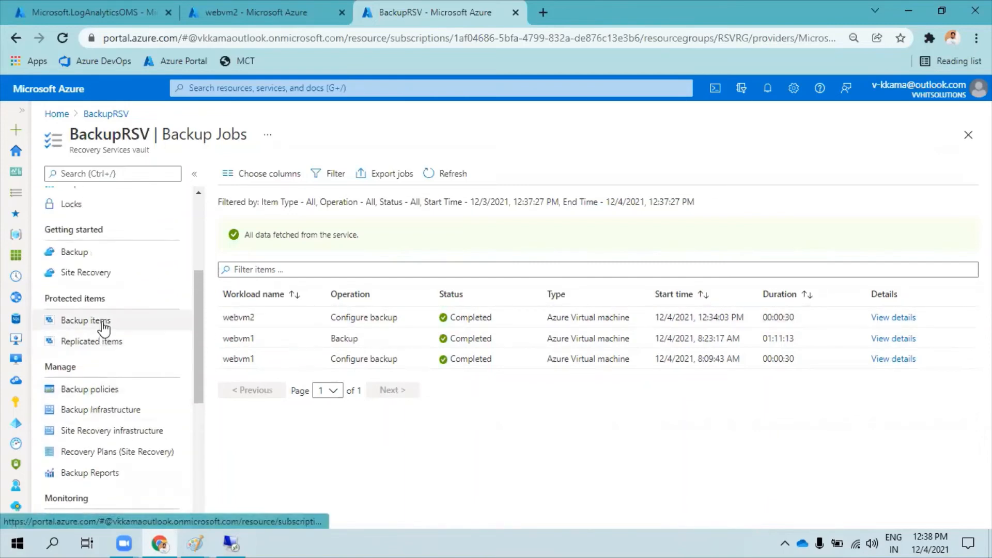
{"action": "left_click", "coordinate": [103, 323]}
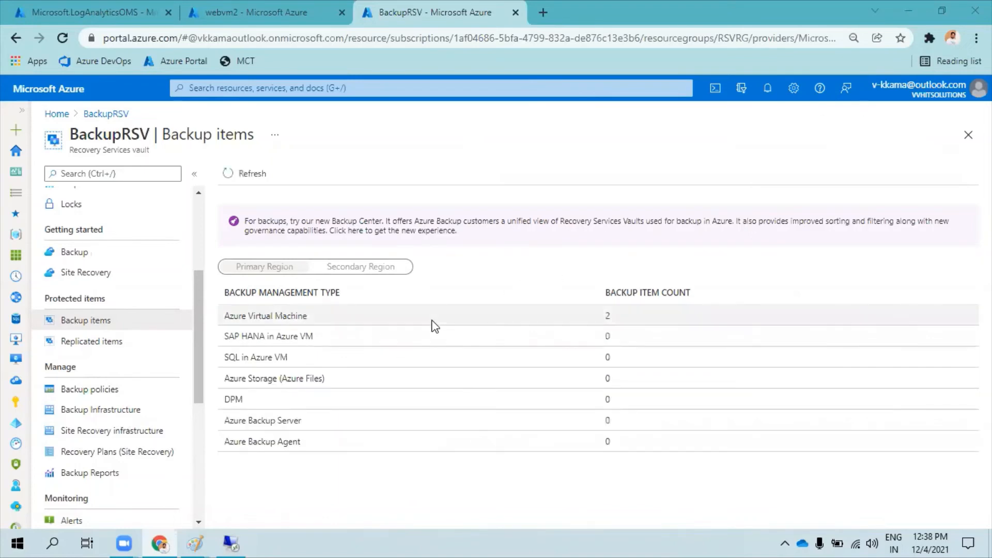
{"action": "left_click", "coordinate": [430, 324]}
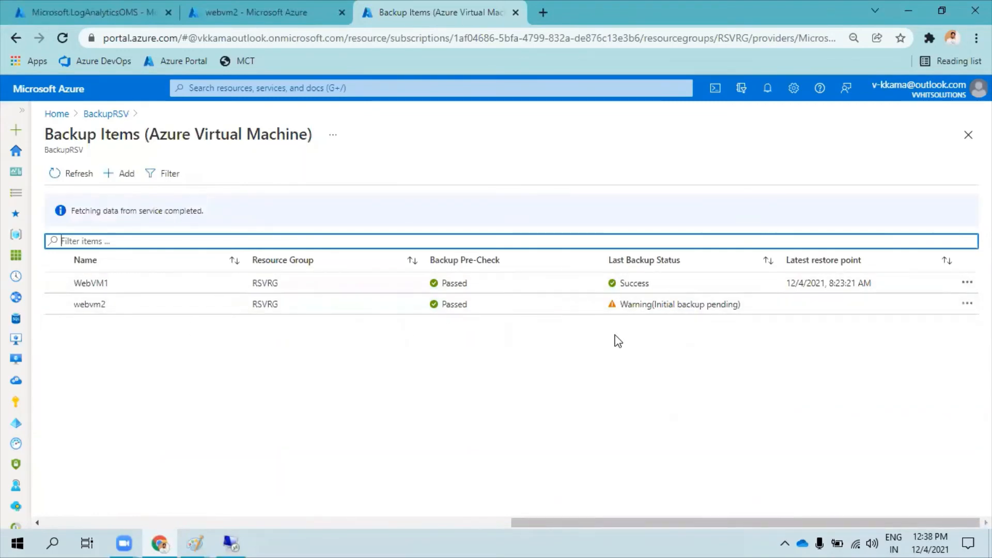
{"action": "left_click", "coordinate": [629, 306]}
{"action": "left_click_drag", "start_coordinate": [629, 307], "coordinate": [739, 308]}
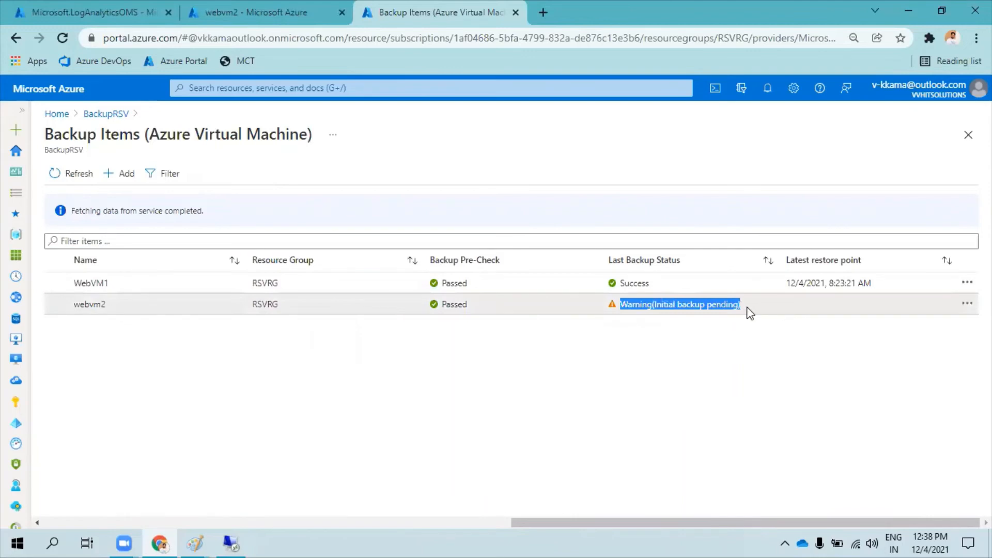
{"action": "left_click", "coordinate": [634, 307]}
{"action": "left_click_drag", "start_coordinate": [624, 306], "coordinate": [742, 305]}
{"action": "left_click", "coordinate": [627, 306]}
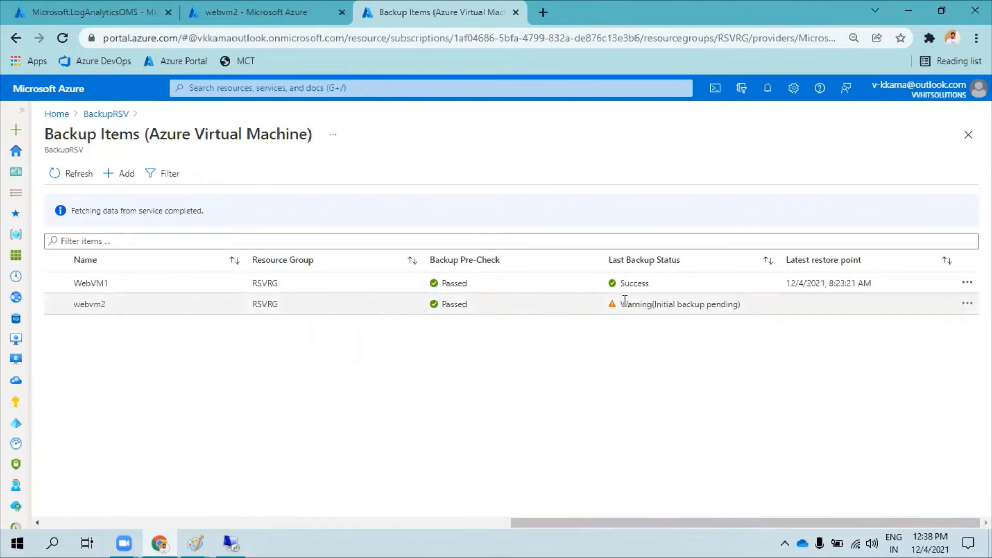
{"action": "left_click_drag", "start_coordinate": [623, 304], "coordinate": [748, 308]}
{"action": "left_click", "coordinate": [496, 341]}
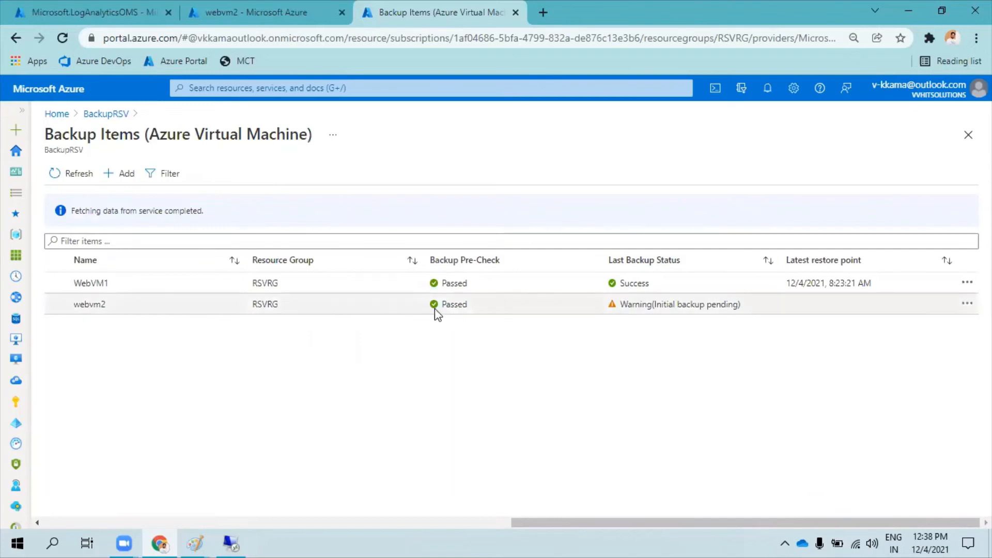
Open the webvm2 backup item and check its oldest restore point.
{"action": "left_click", "coordinate": [359, 305]}
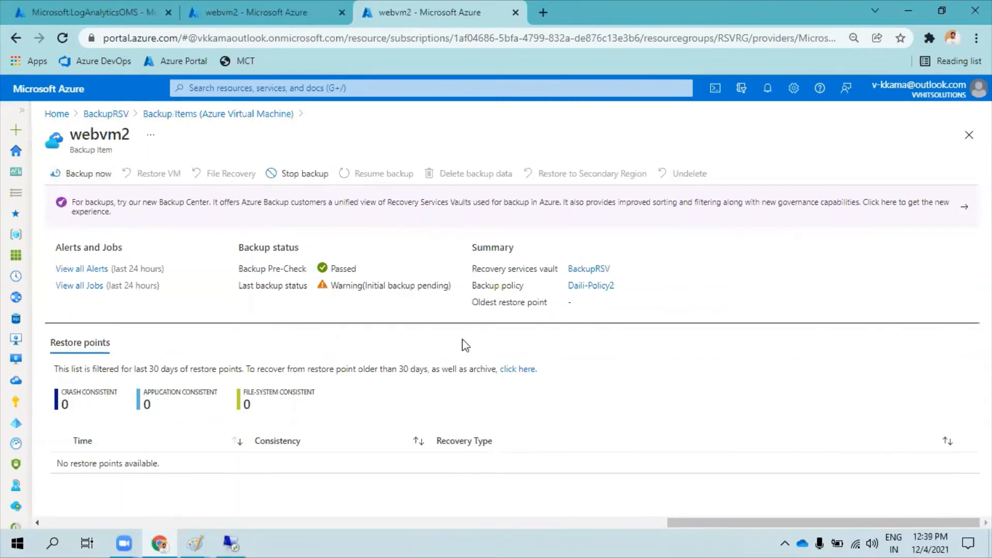
{"action": "left_click_drag", "start_coordinate": [482, 301], "coordinate": [548, 301]}
{"action": "left_click", "coordinate": [572, 305]}
{"action": "left_click", "coordinate": [88, 174]}
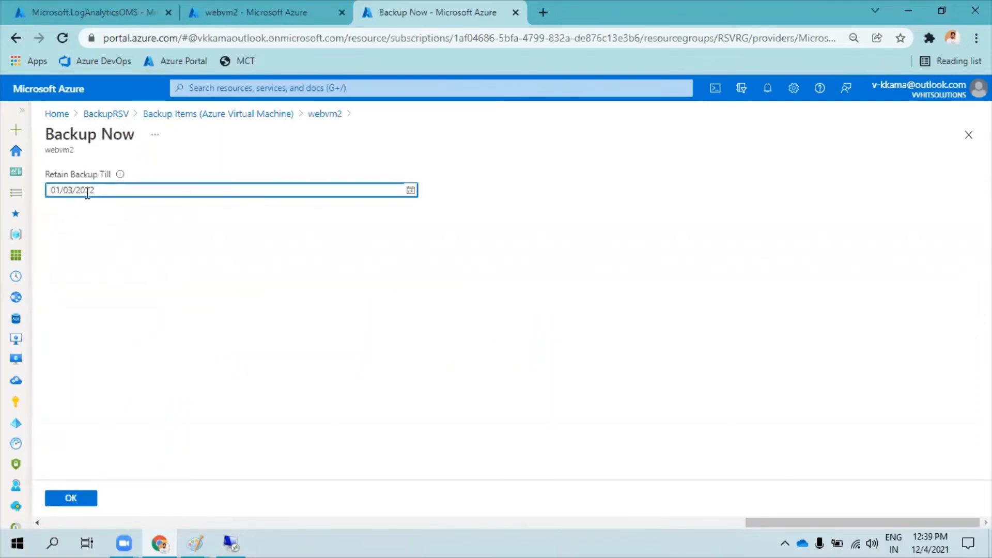
{"action": "left_click", "coordinate": [411, 190]}
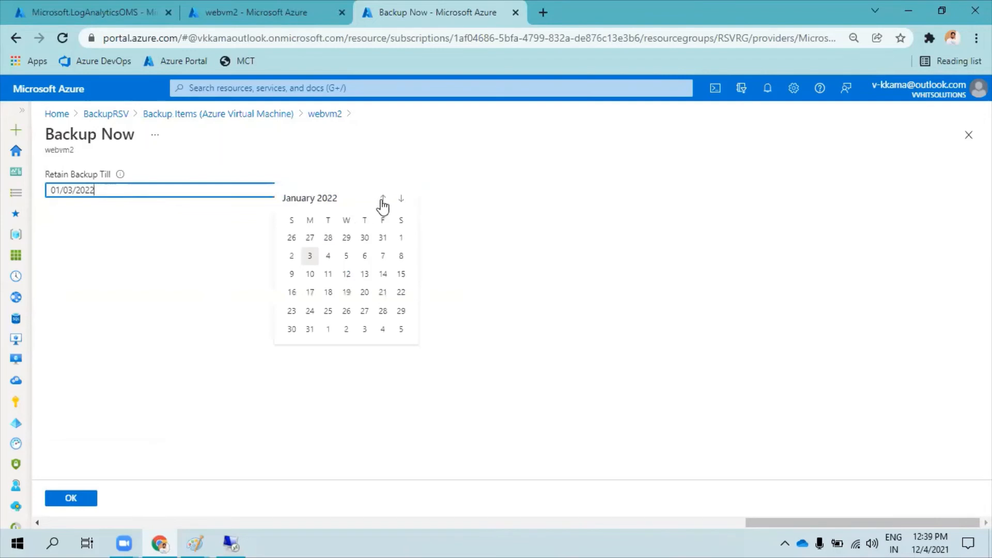
{"action": "left_click", "coordinate": [382, 200]}
{"action": "left_click", "coordinate": [327, 114]}
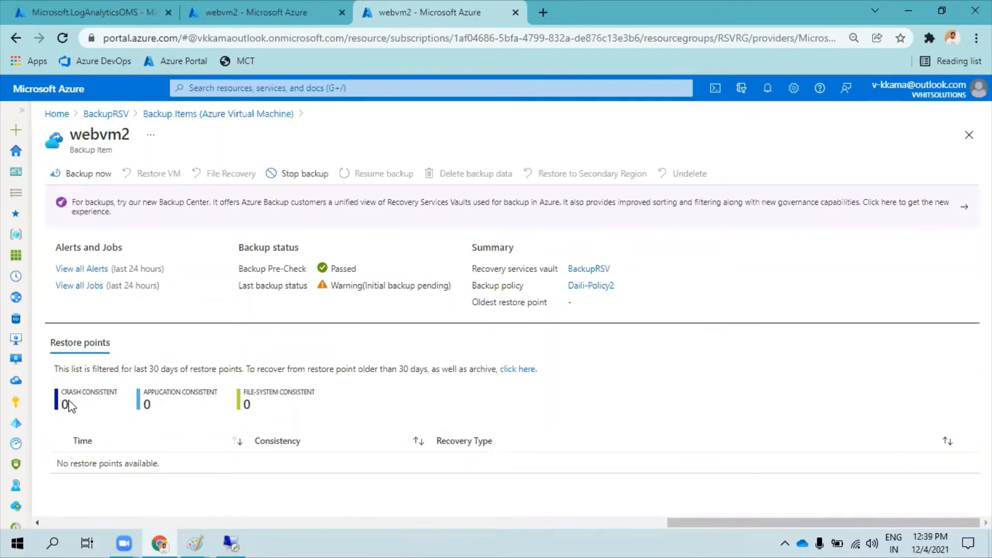
Check webvm2's restore point consistency types and trigger an immediate backup retained until 01/03/2022.
{"action": "left_click_drag", "start_coordinate": [61, 392], "coordinate": [316, 393]}
{"action": "left_click", "coordinate": [321, 395]}
{"action": "left_click", "coordinate": [88, 174]}
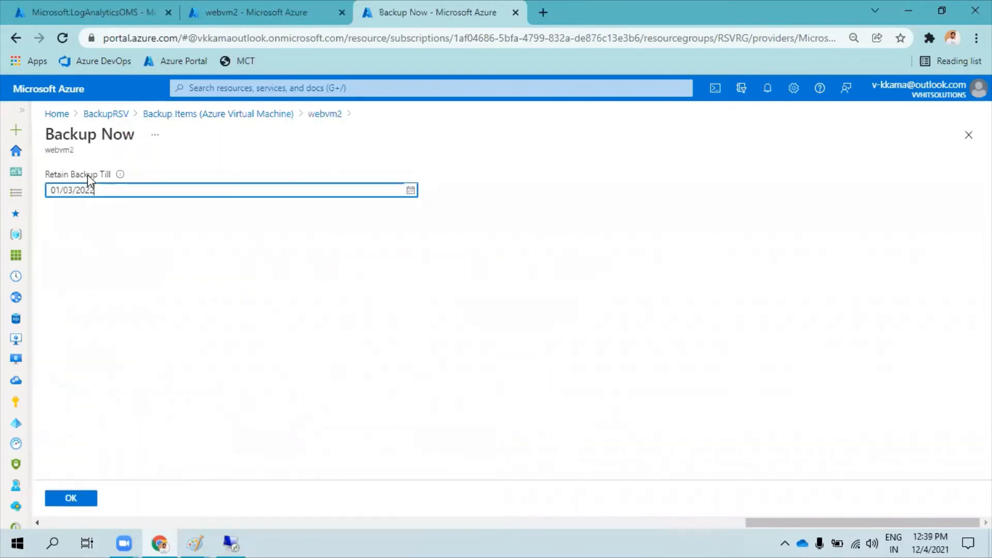
{"action": "left_click", "coordinate": [70, 500]}
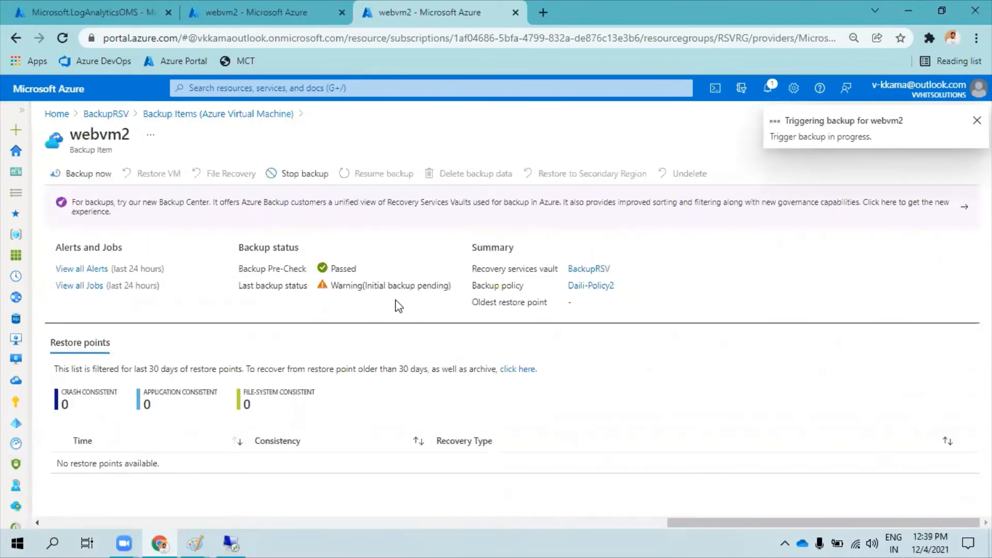
Return to the BackupRSV vault's backup jobs and refresh the list to look for the triggered webvm2 backup.
{"action": "left_click", "coordinate": [250, 117]}
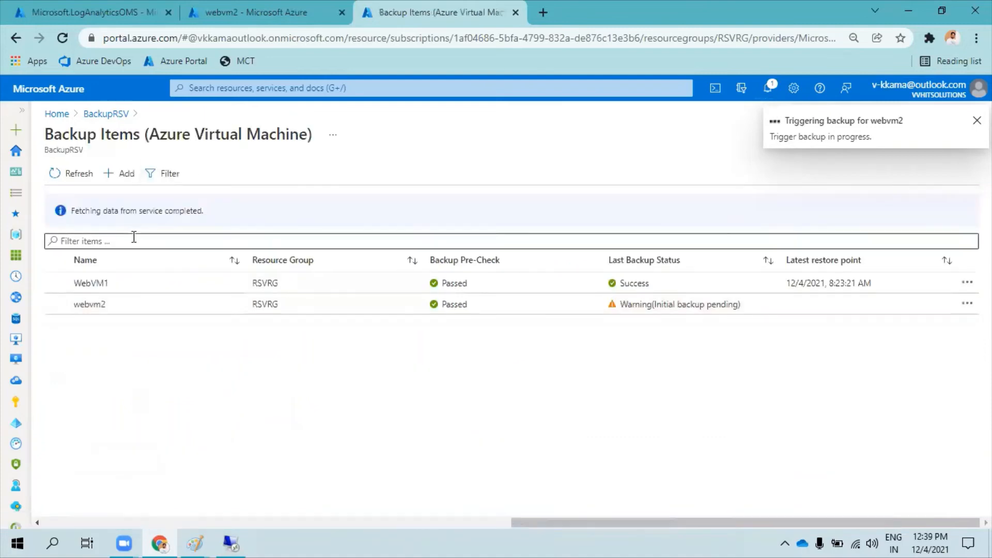
{"action": "left_click", "coordinate": [114, 119]}
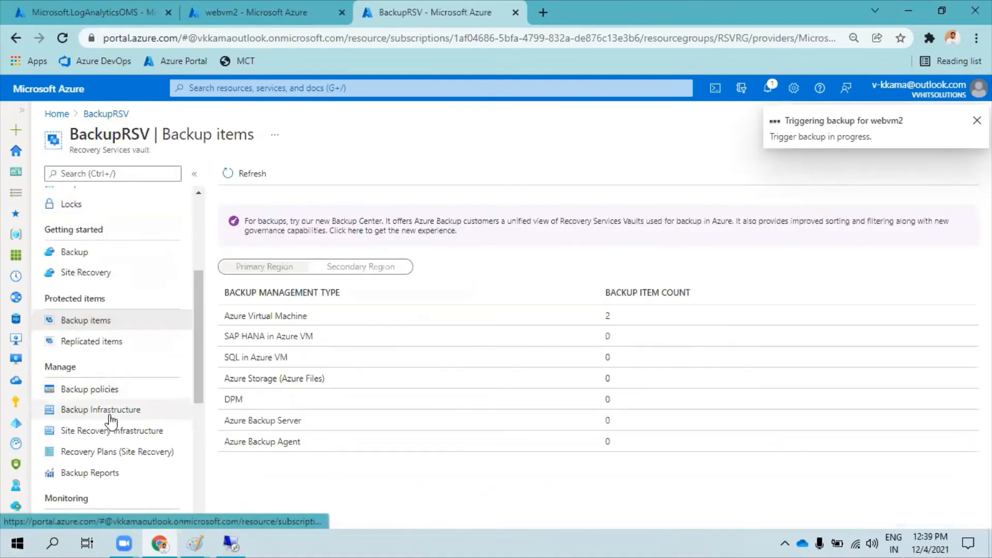
{"action": "scroll", "coordinate": [112, 431], "scroll_direction": "down", "scroll_amount": 3}
{"action": "scroll", "coordinate": [113, 434], "scroll_direction": "down", "scroll_amount": 3}
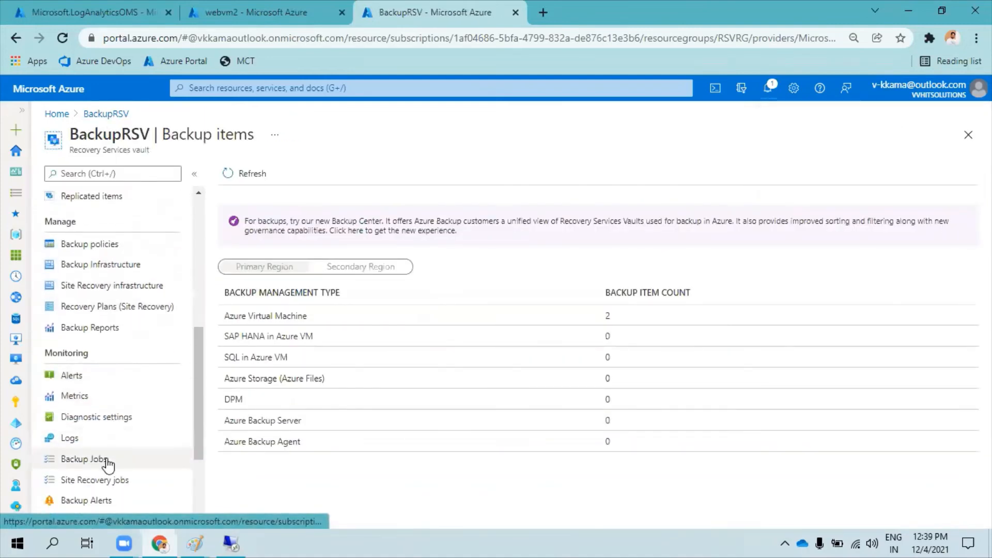
{"action": "left_click", "coordinate": [99, 462]}
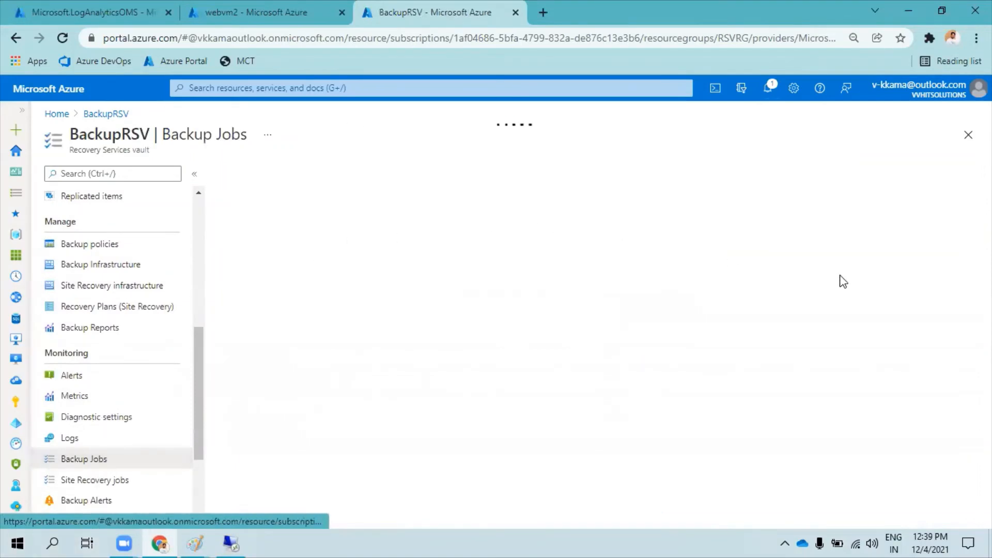
{"action": "left_click", "coordinate": [458, 343]}
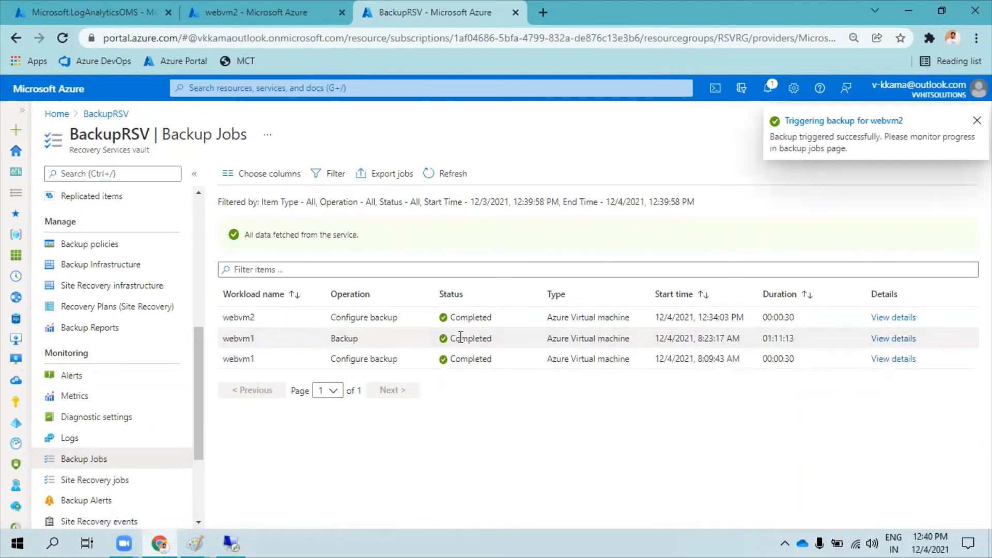
{"action": "left_click", "coordinate": [450, 174]}
Check the duration of webvm1's Backup job and open its job details.
{"action": "left_click_drag", "start_coordinate": [664, 340], "coordinate": [796, 339]}
{"action": "left_click", "coordinate": [775, 341]}
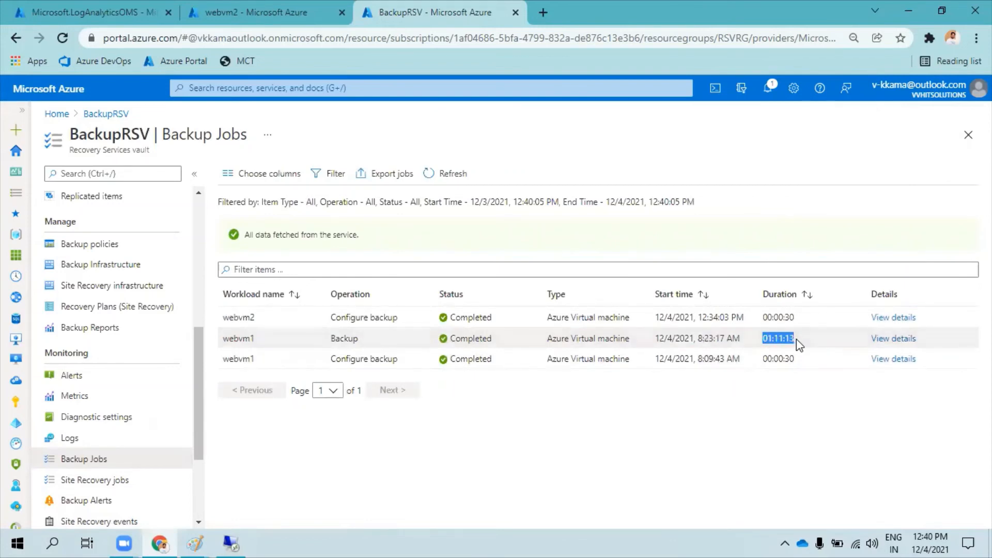
{"action": "left_click", "coordinate": [888, 340]}
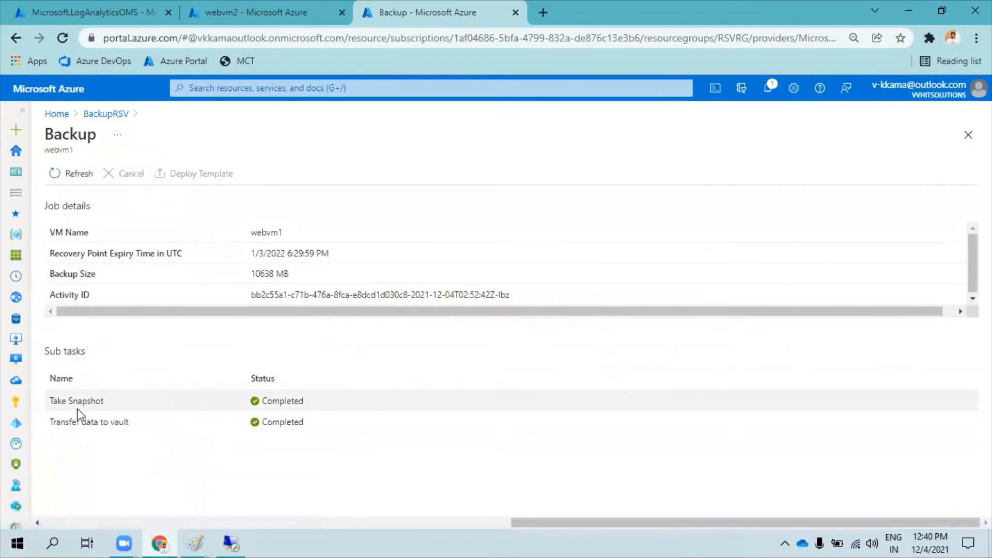
Examine the Take Snapshot and Transfer data to vault sub tasks of webvm1's backup job.
{"action": "left_click_drag", "start_coordinate": [50, 402], "coordinate": [98, 401]}
{"action": "left_click_drag", "start_coordinate": [50, 422], "coordinate": [134, 424]}
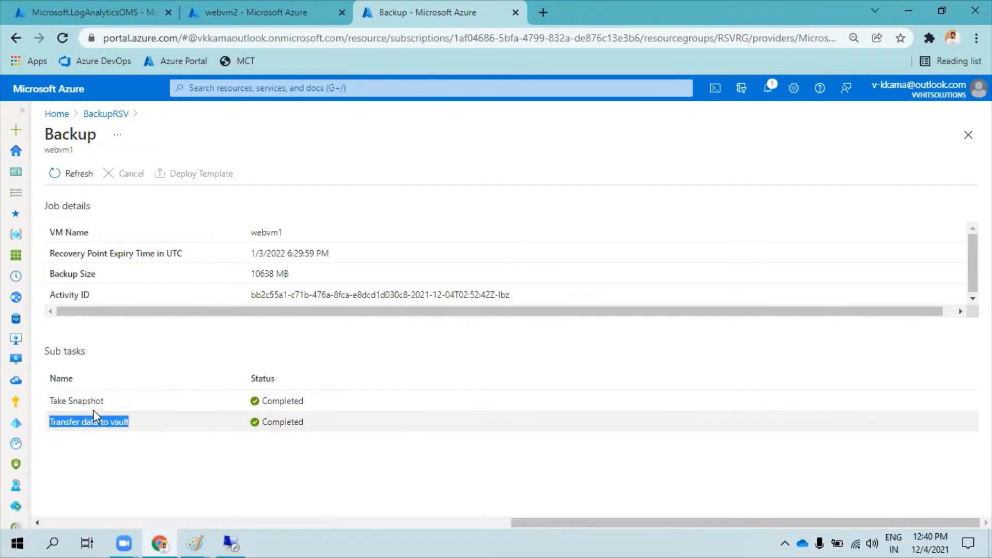
{"action": "left_click", "coordinate": [76, 401]}
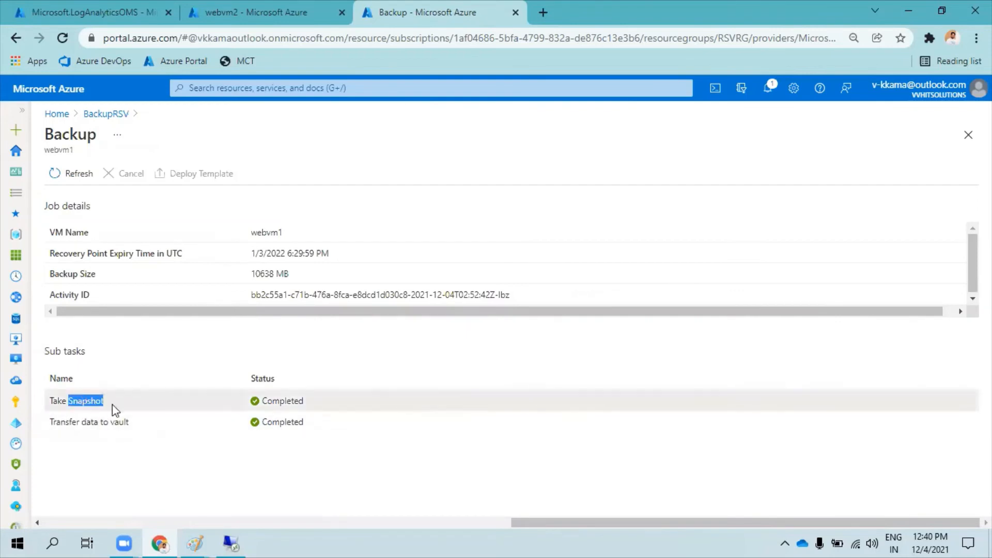
{"action": "left_click", "coordinate": [243, 428]}
{"action": "left_click_drag", "start_coordinate": [54, 401], "coordinate": [119, 401]}
{"action": "left_click", "coordinate": [271, 417]}
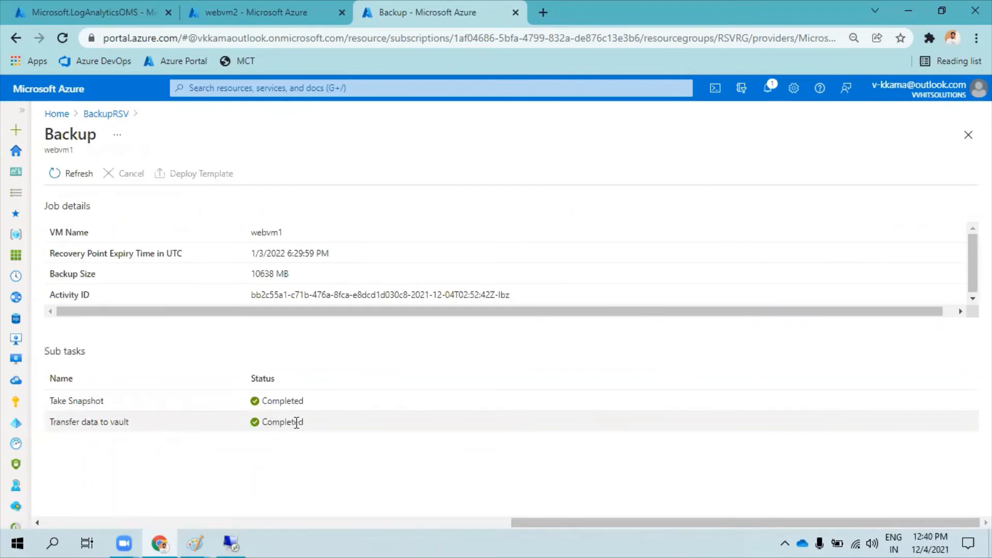
Return to the BackupRSV vault and open WebVM1 from its Azure Virtual Machine backup items.
{"action": "left_click", "coordinate": [125, 117]}
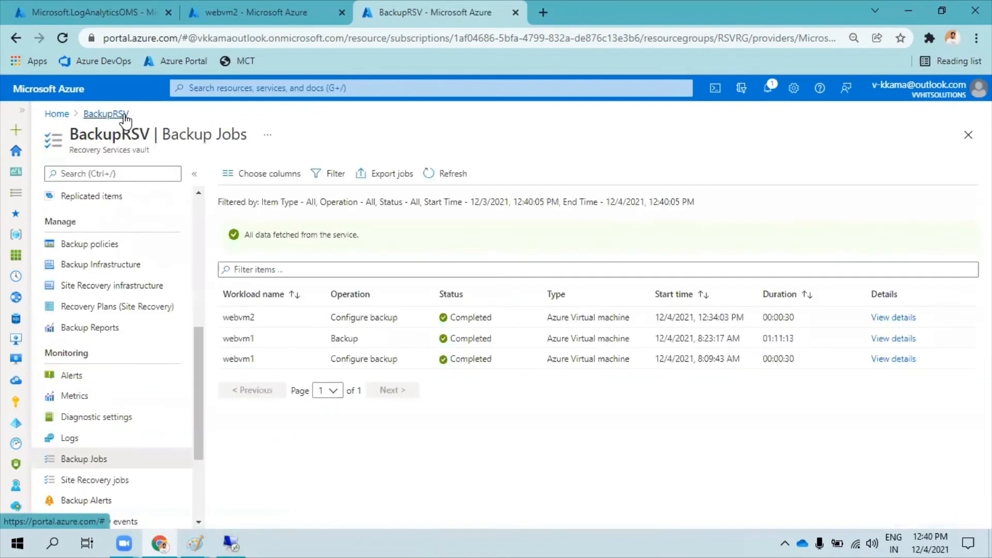
{"action": "scroll", "coordinate": [137, 333], "scroll_direction": "up", "scroll_amount": 3}
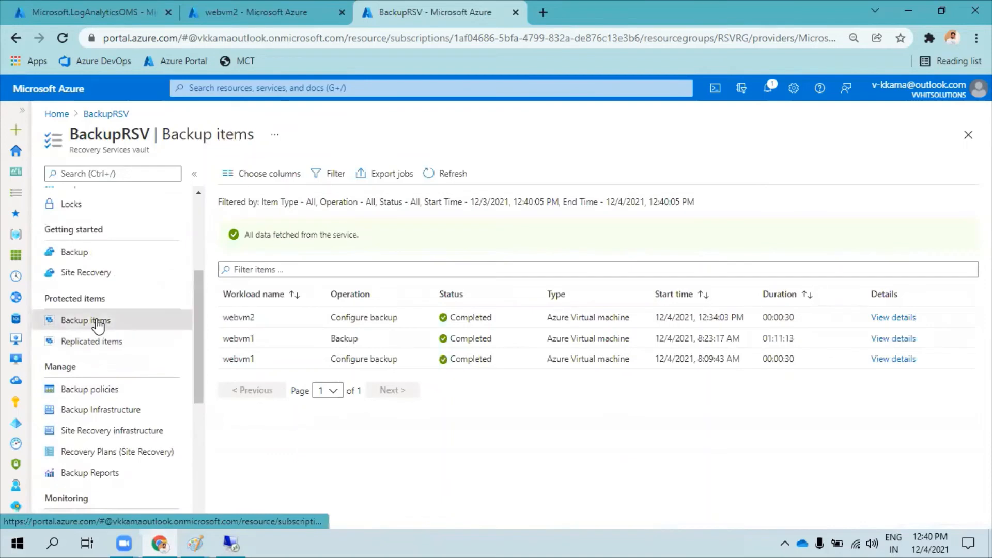
{"action": "left_click", "coordinate": [100, 326]}
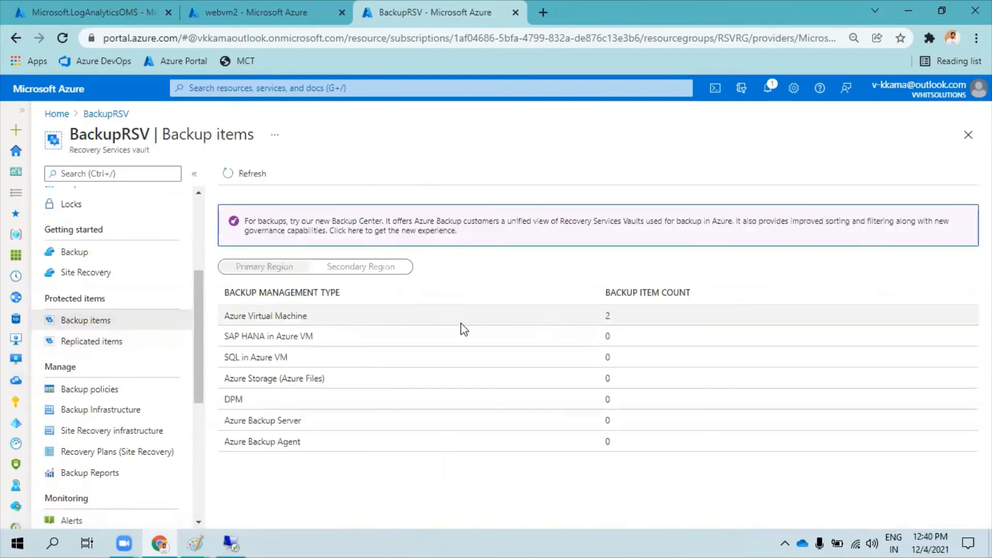
{"action": "left_click", "coordinate": [397, 321]}
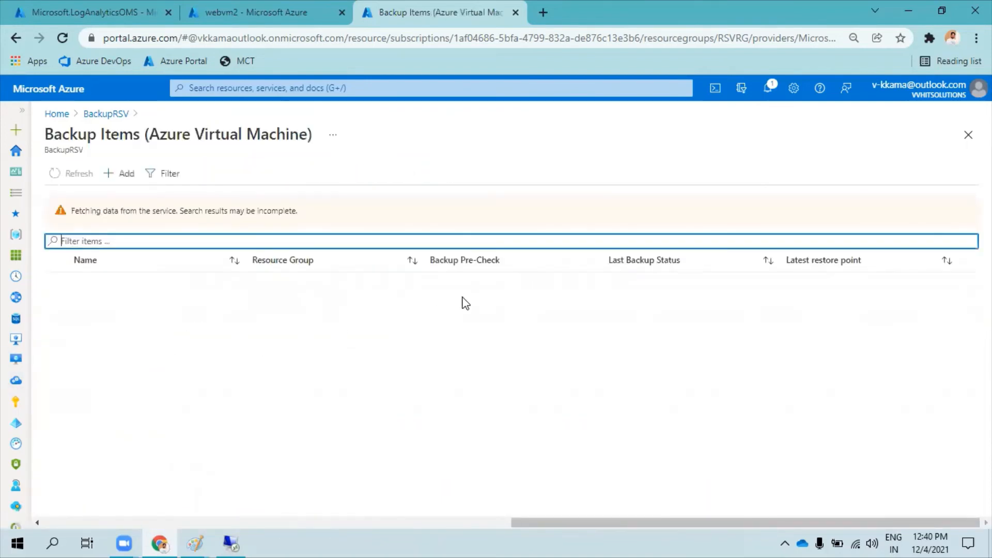
{"action": "left_click", "coordinate": [466, 285]}
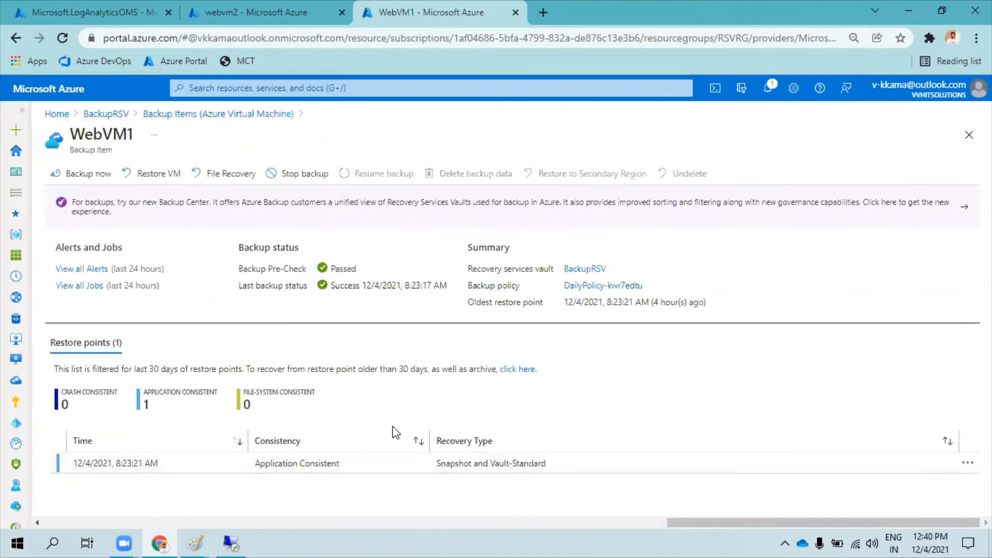
Check the recovery type, consistency and time of WebVM1's restore point.
{"action": "left_click_drag", "start_coordinate": [435, 464], "coordinate": [549, 465]}
{"action": "left_click", "coordinate": [503, 500]}
{"action": "left_click_drag", "start_coordinate": [261, 465], "coordinate": [342, 463]}
{"action": "left_click", "coordinate": [395, 377]}
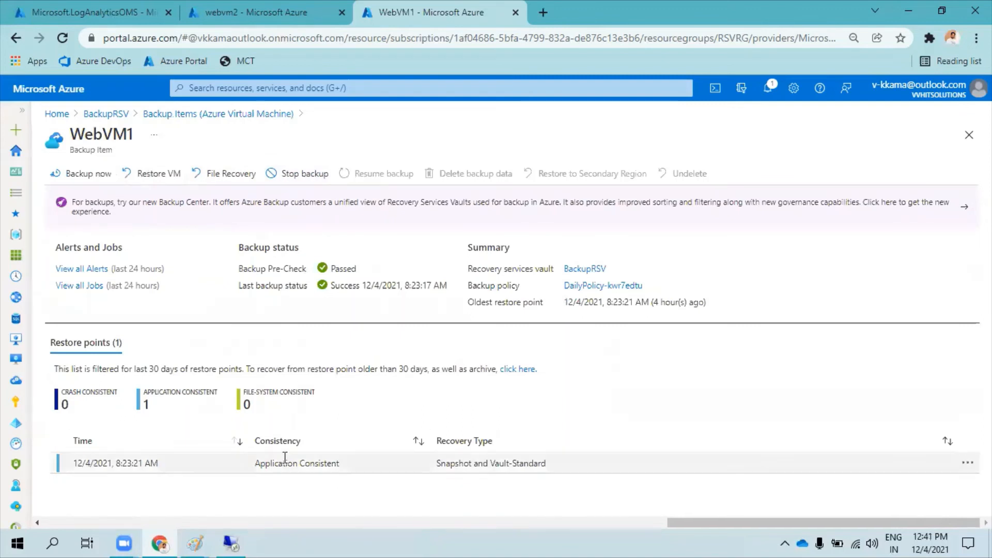
{"action": "left_click", "coordinate": [167, 466]}
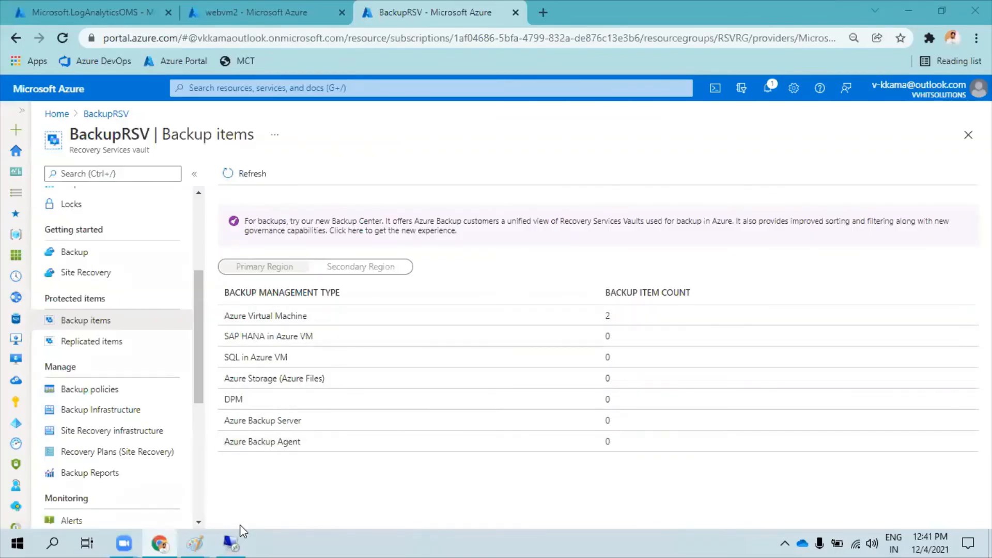
Switch to the VM's Remote Desktop session, close Server Manager and show This PC in File Explorer.
{"action": "mouse_move", "coordinate": [240, 534]}
{"action": "left_click", "coordinate": [232, 542]}
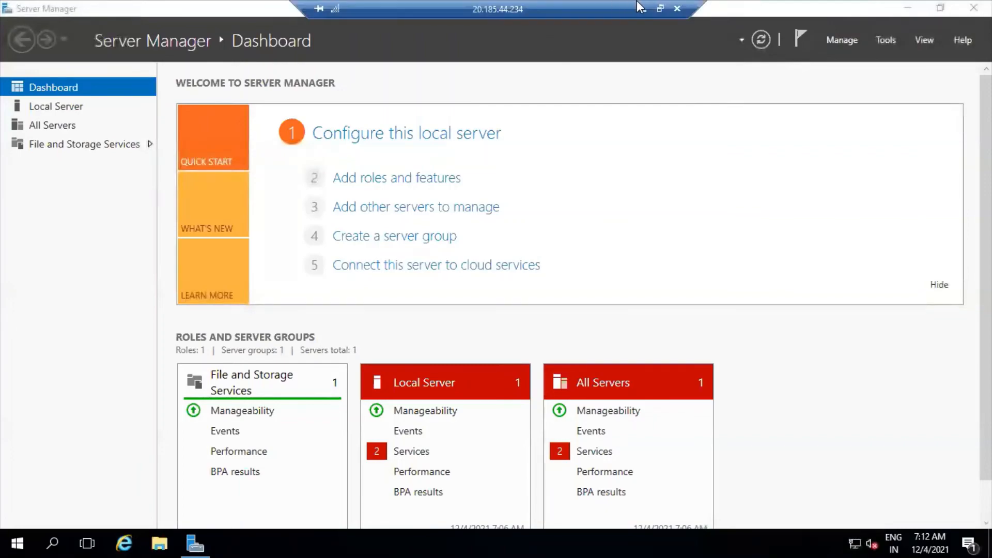
{"action": "left_click", "coordinate": [642, 12]}
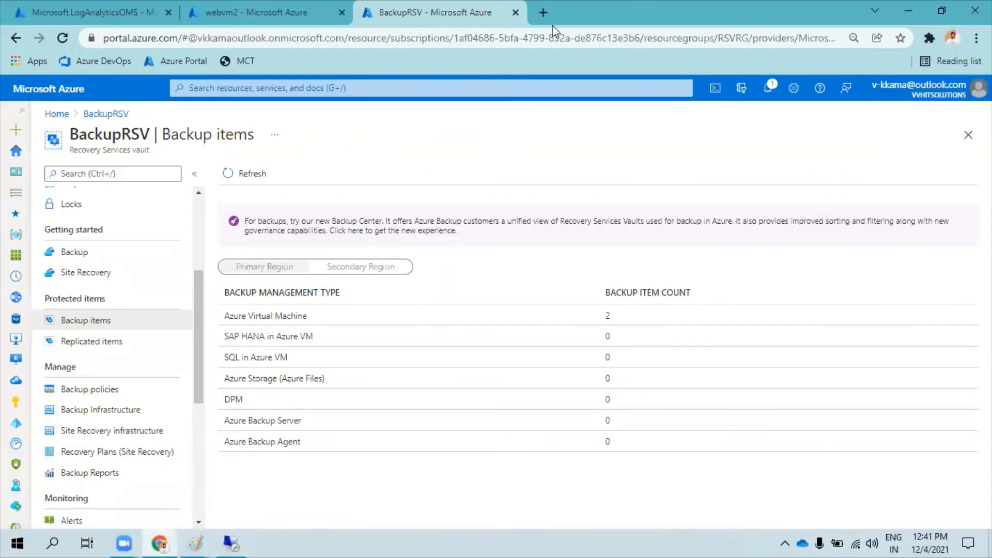
{"action": "left_click", "coordinate": [231, 542]}
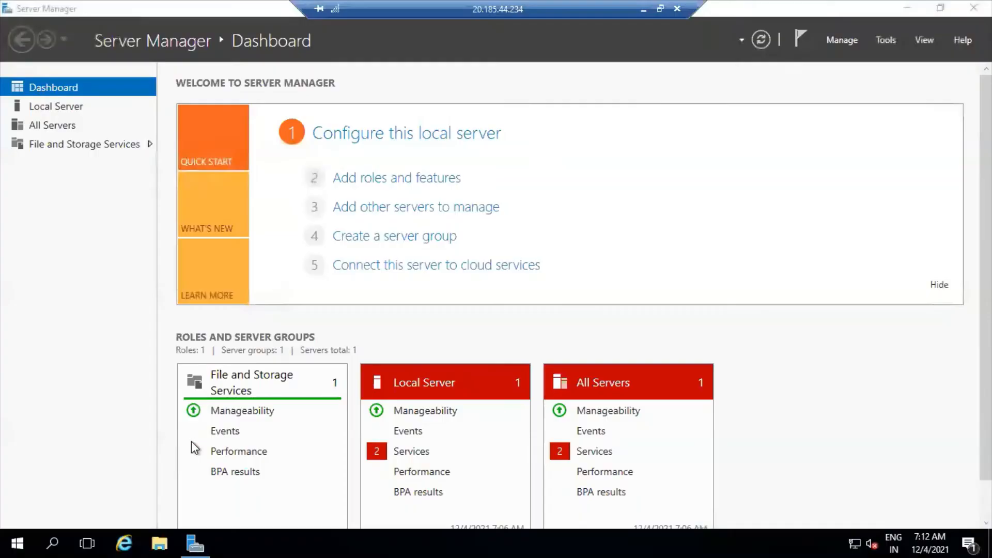
{"action": "left_click", "coordinate": [974, 8]}
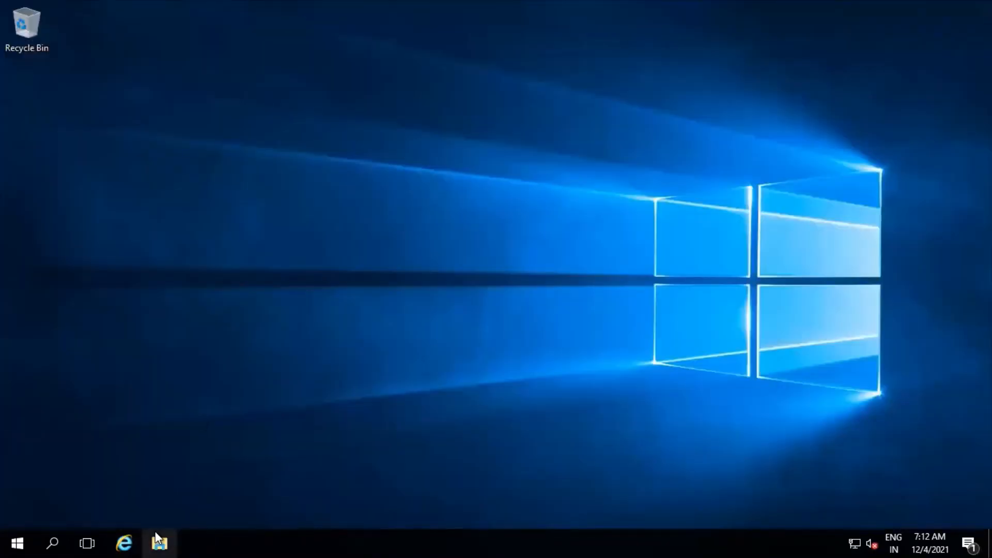
{"action": "left_click", "coordinate": [173, 537]}
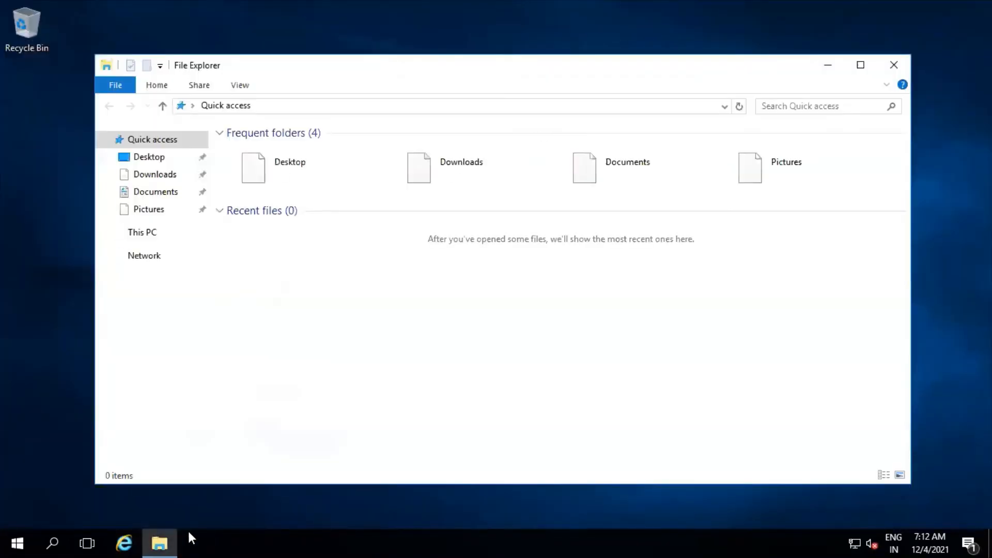
{"action": "left_click", "coordinate": [147, 234]}
Open the Services console (services.msc) on the VM and maximize its window.
{"action": "left_click", "coordinate": [11, 540]}
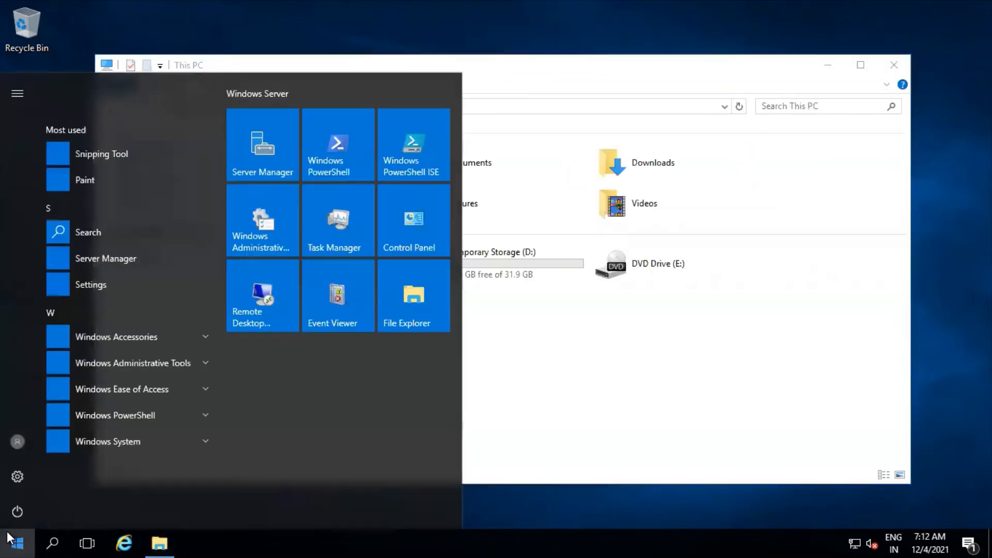
{"action": "left_click", "coordinate": [8, 538]}
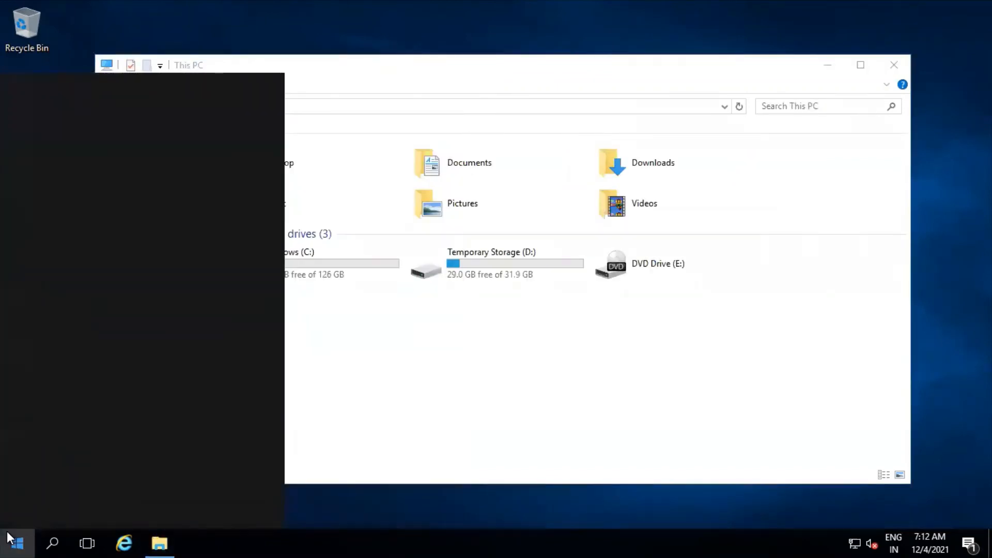
{"action": "type", "text": "s"}
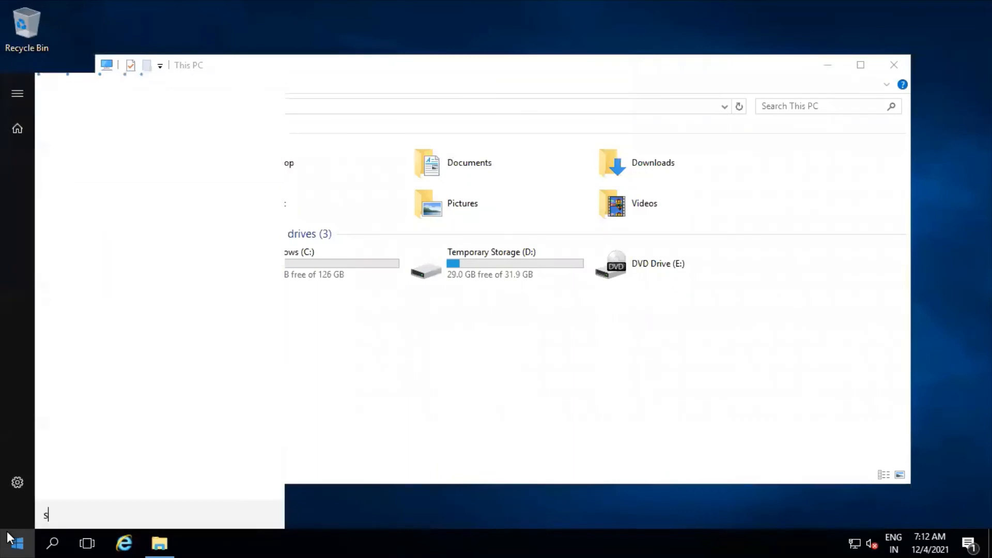
{"action": "type", "text": "ervices.msc"}
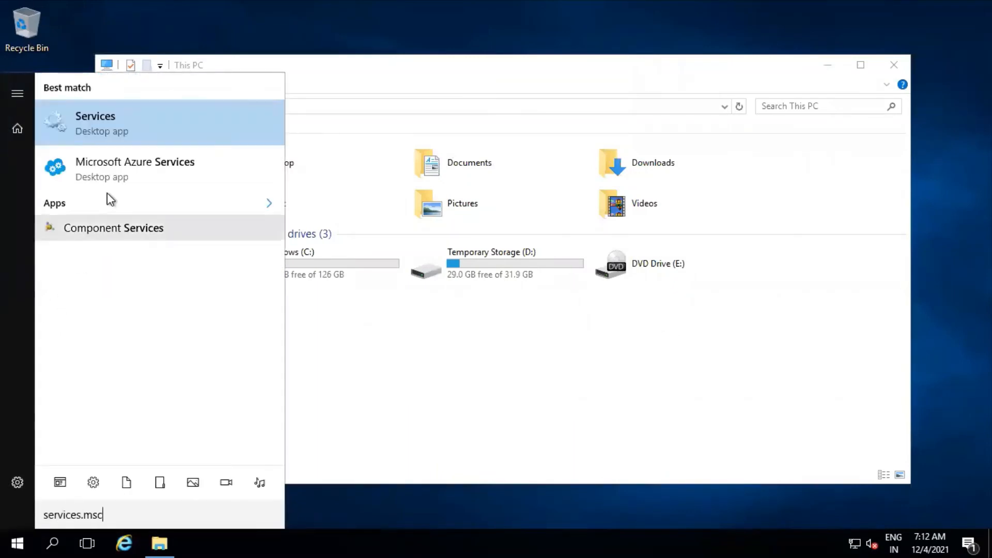
{"action": "left_click", "coordinate": [104, 127]}
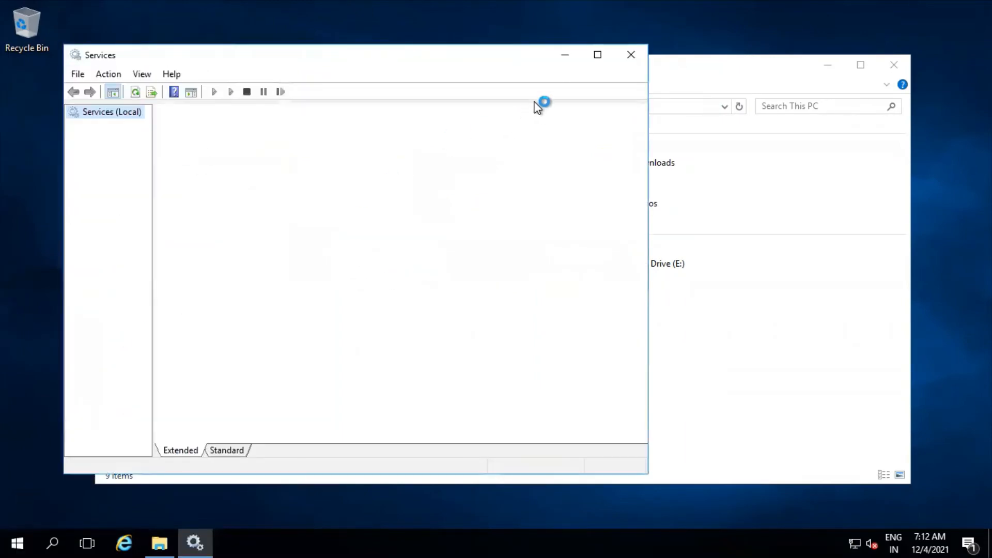
{"action": "left_click", "coordinate": [600, 55]}
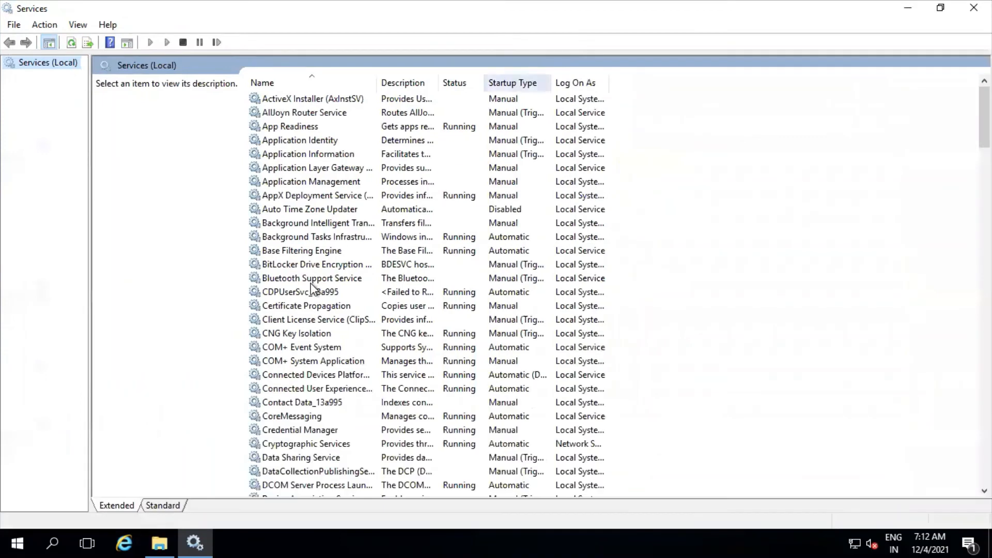
Find the Windows Azure Guest Agent service, check its status and close the Services console.
{"action": "left_click", "coordinate": [310, 281]}
{"action": "type", "text": "win"}
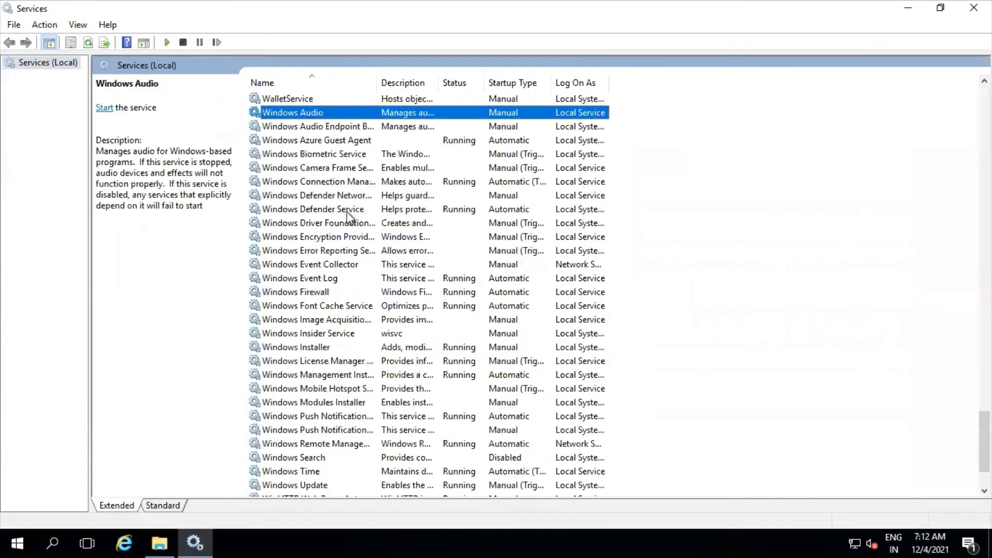
{"action": "left_click", "coordinate": [341, 140]}
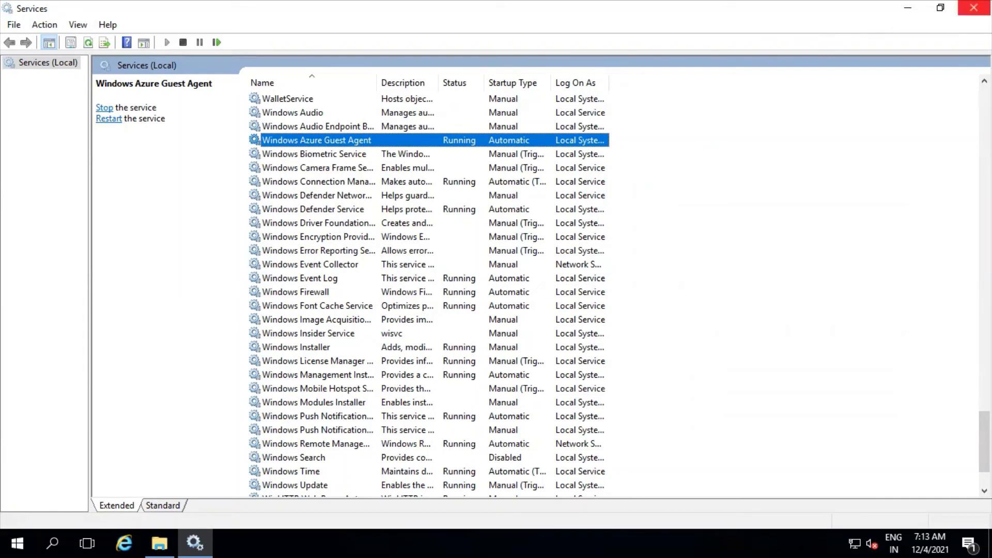
{"action": "left_click", "coordinate": [974, 7]}
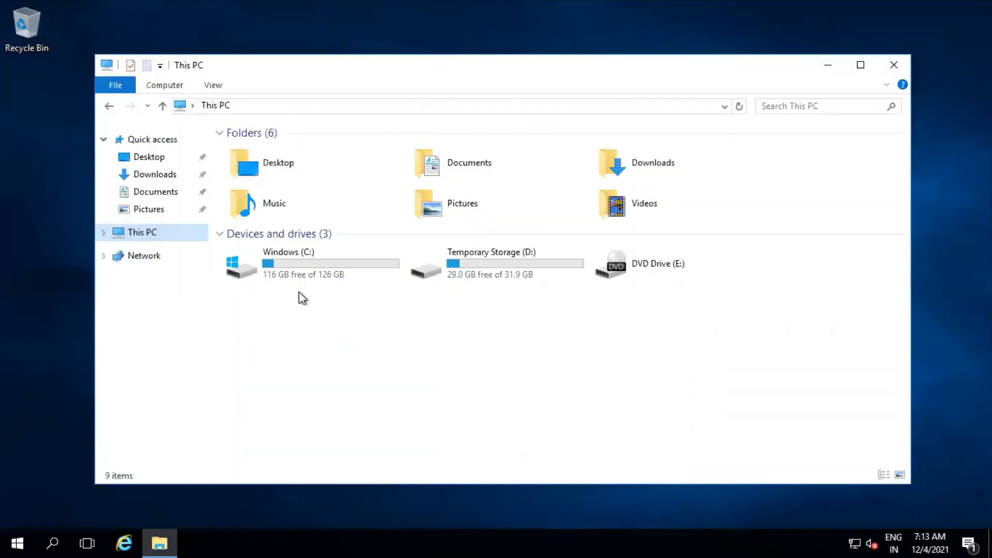
Browse to C:\Packages\Plugins\Microsoft.Azure.RecoveryServices.VMSnapshot\1.0.71.0 and look through the snapshot extension's files.
{"action": "double_click", "coordinate": [305, 267]}
{"action": "left_click", "coordinate": [861, 65]}
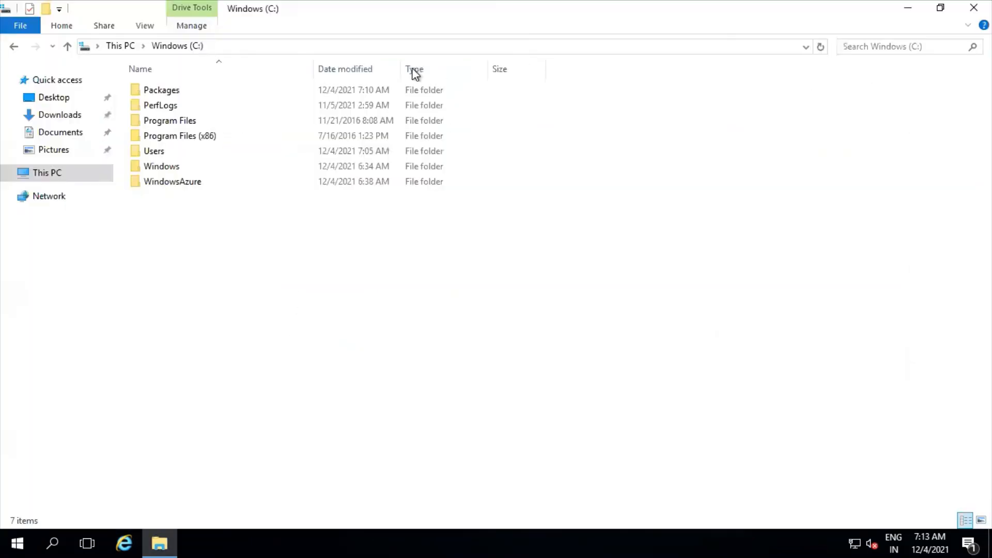
{"action": "double_click", "coordinate": [184, 91]}
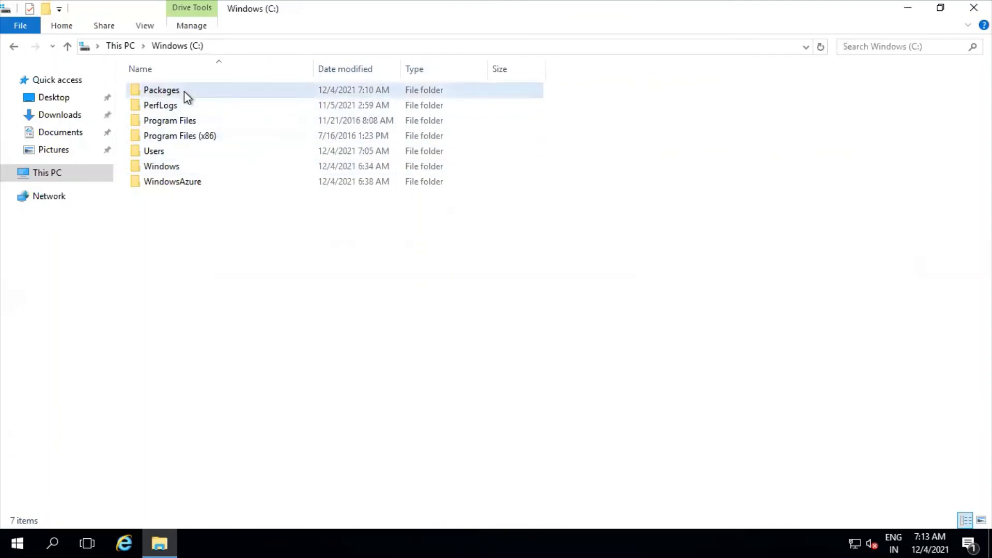
{"action": "double_click", "coordinate": [184, 91]}
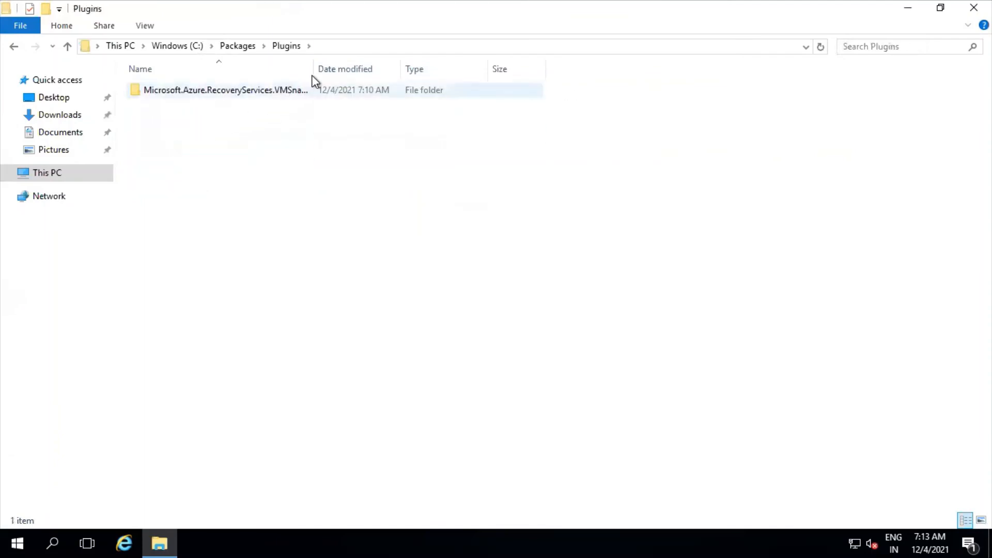
{"action": "left_click_drag", "start_coordinate": [315, 68], "coordinate": [532, 69]}
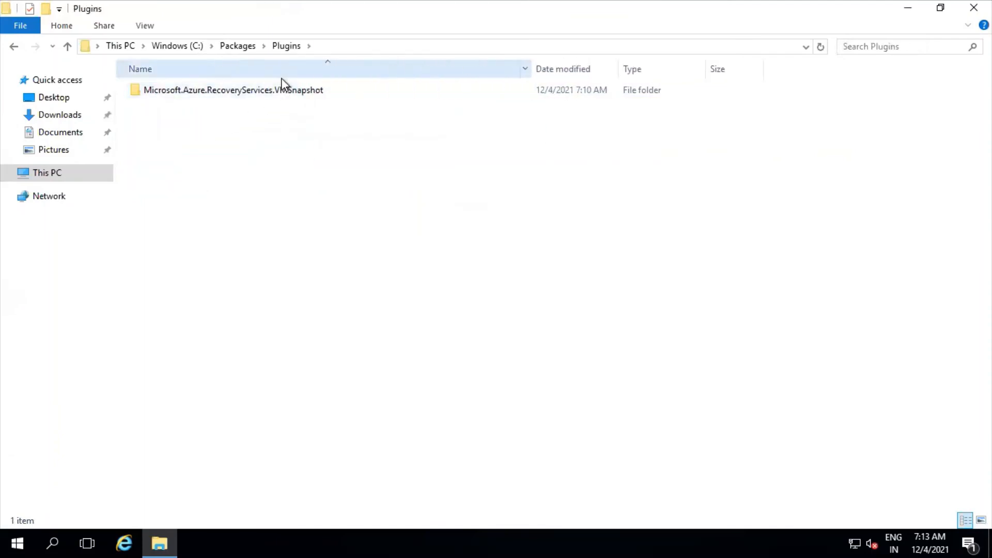
{"action": "double_click", "coordinate": [271, 93]}
{"action": "double_click", "coordinate": [195, 95]}
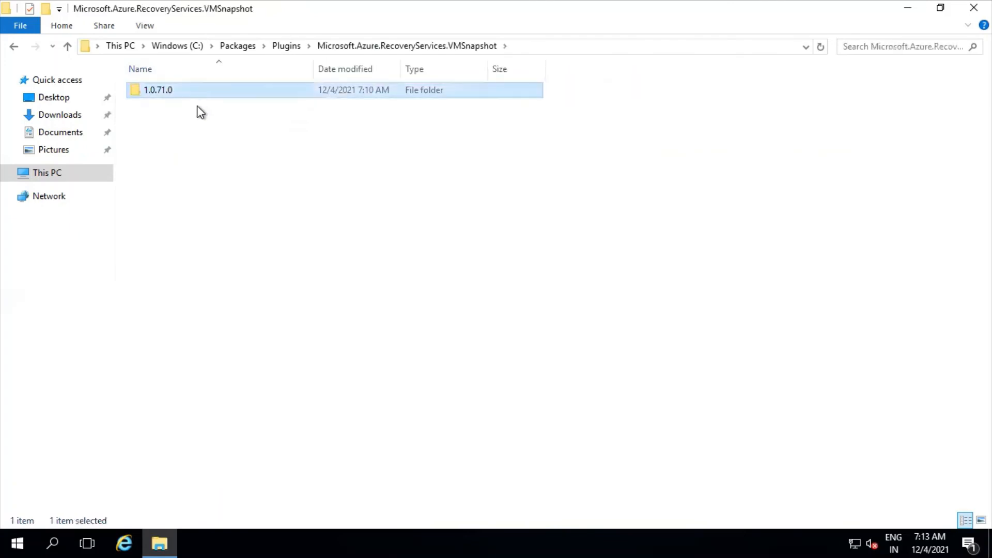
{"action": "scroll", "coordinate": [196, 398], "scroll_direction": "down", "scroll_amount": 1}
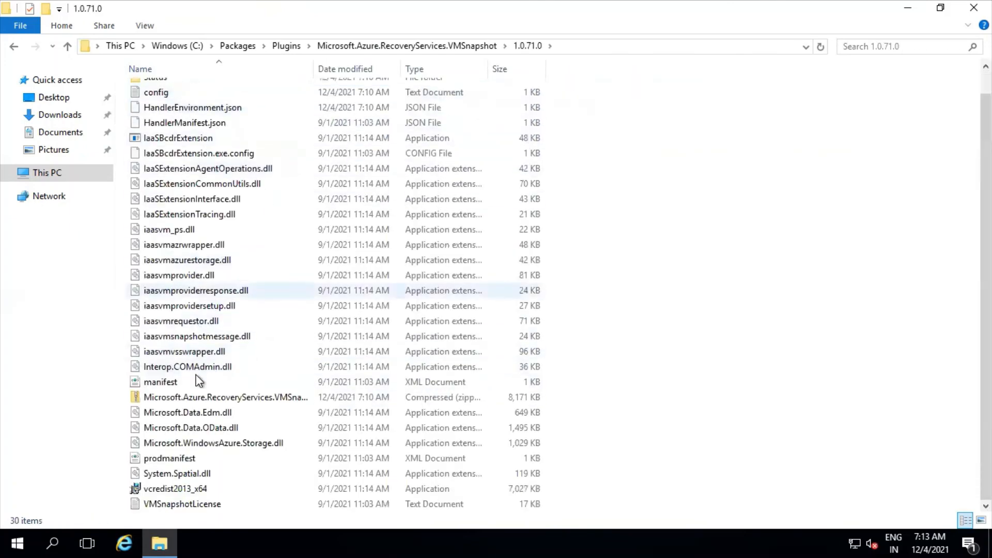
{"action": "scroll", "coordinate": [206, 403], "scroll_direction": "up", "scroll_amount": 1}
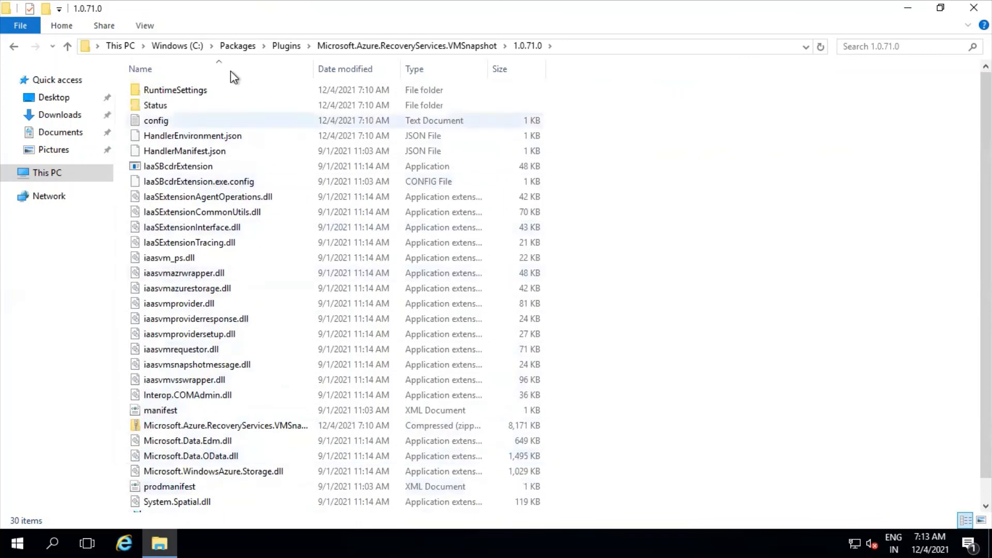
Browse to C:\WindowsAzure\Logs\Plugins\Microsoft.Azure.RecoveryServices.VMSnapshot\1.0.71.0 to see the snapshot extension's log files.
{"action": "left_click", "coordinate": [190, 45]}
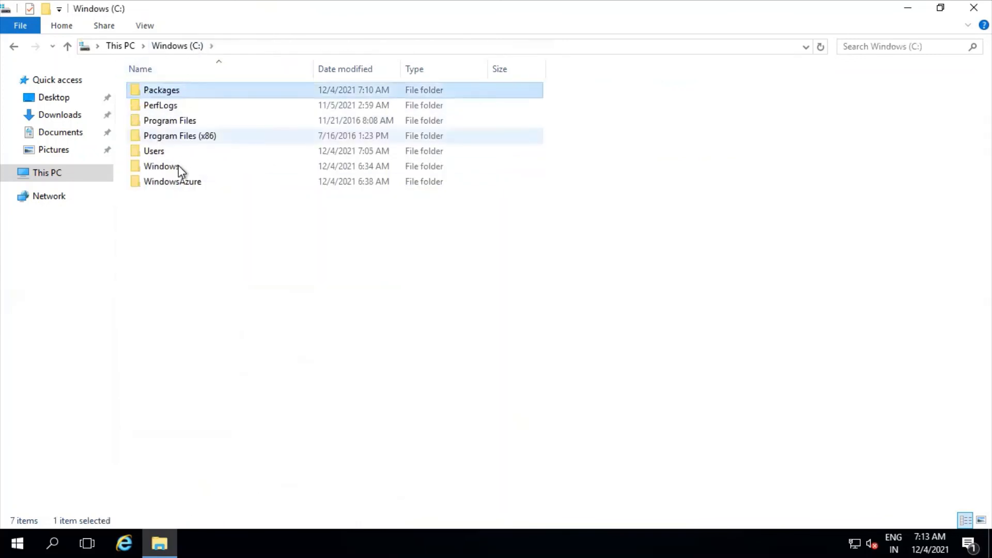
{"action": "double_click", "coordinate": [183, 189]}
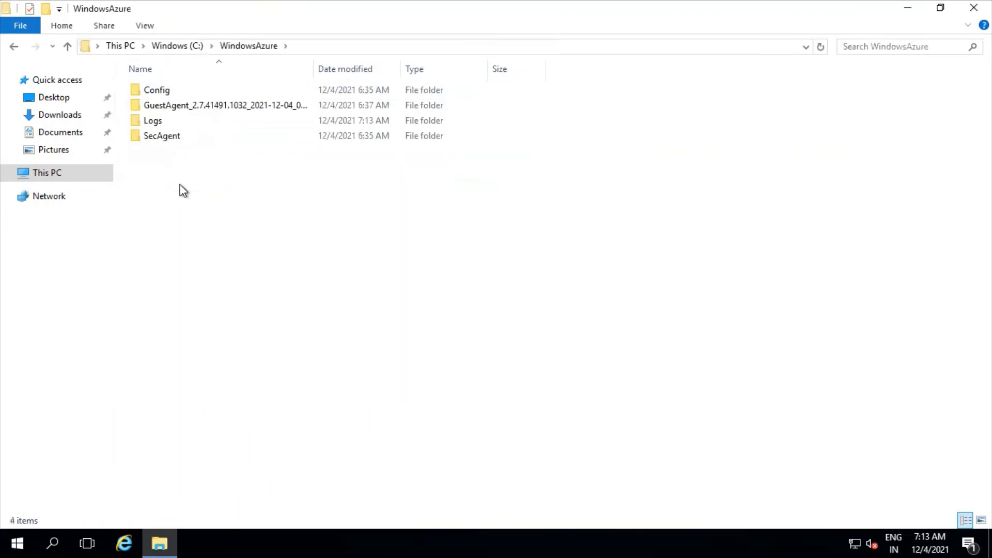
{"action": "double_click", "coordinate": [164, 122]}
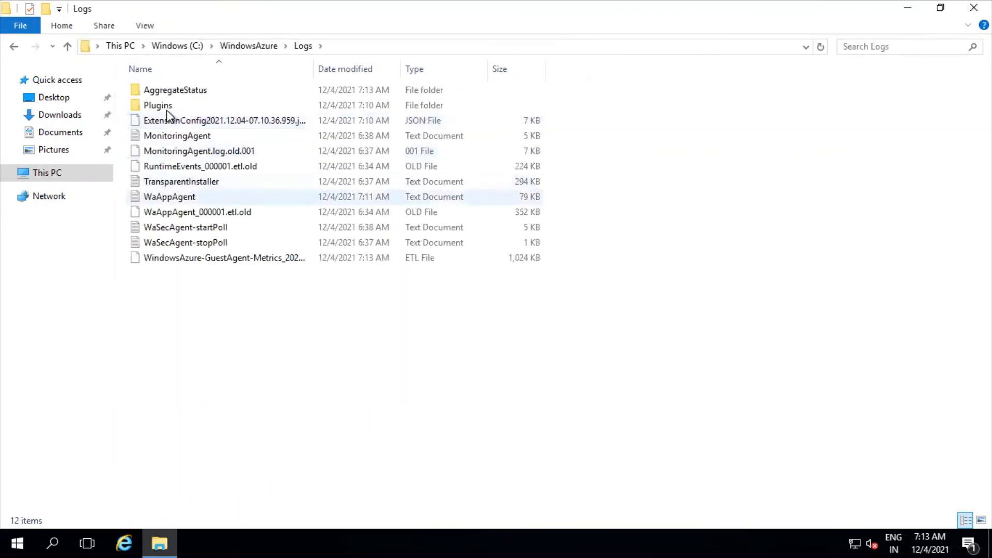
{"action": "double_click", "coordinate": [169, 105]}
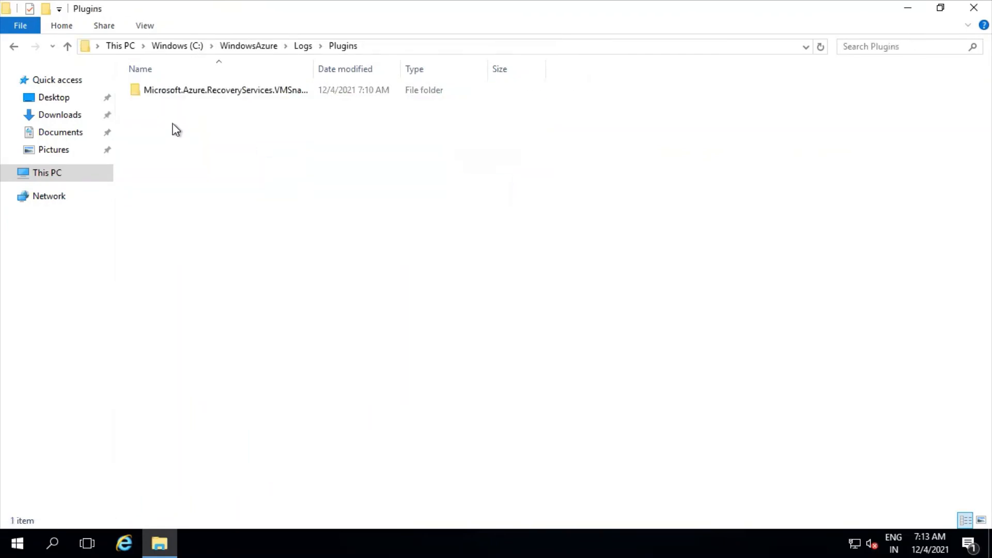
{"action": "double_click", "coordinate": [206, 92]}
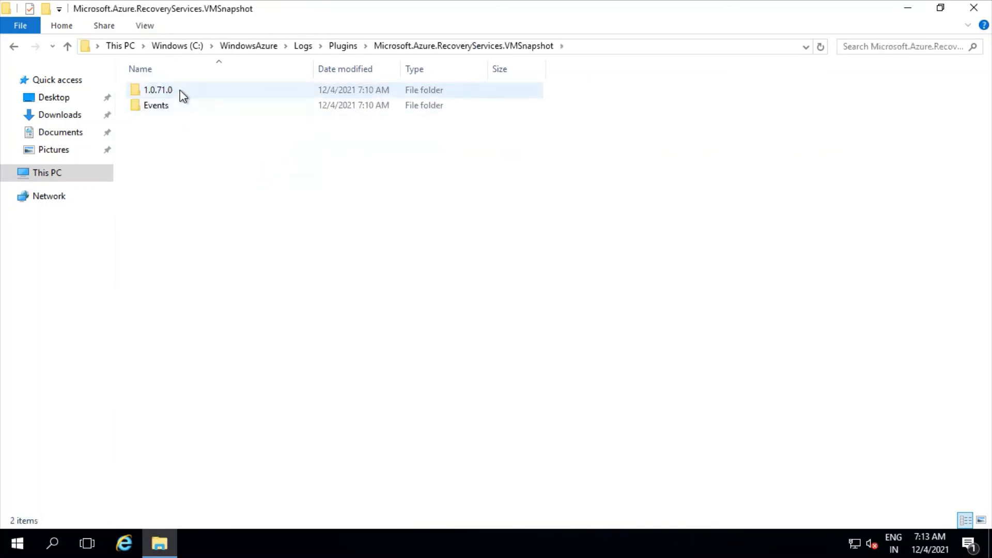
{"action": "double_click", "coordinate": [182, 93]}
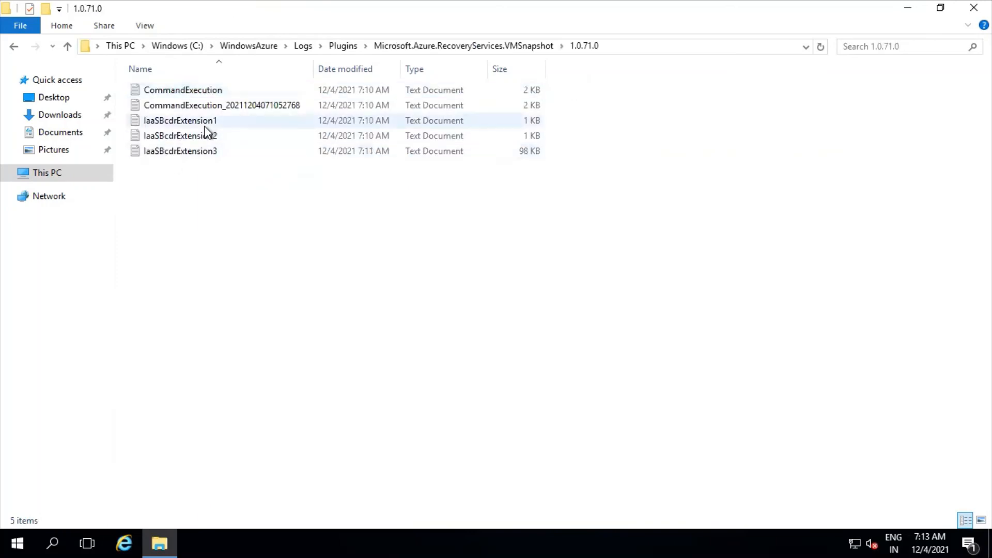
Open the IaaSBcdrExtension3 log, skim through its entries and close it.
{"action": "double_click", "coordinate": [200, 151]}
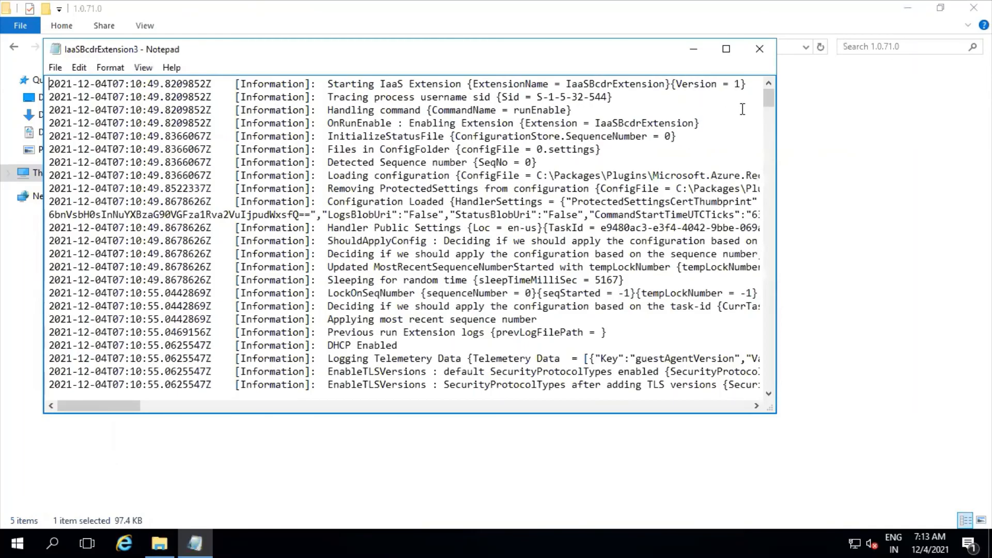
{"action": "left_click_drag", "start_coordinate": [769, 100], "coordinate": [759, 428]}
{"action": "left_click", "coordinate": [760, 50]}
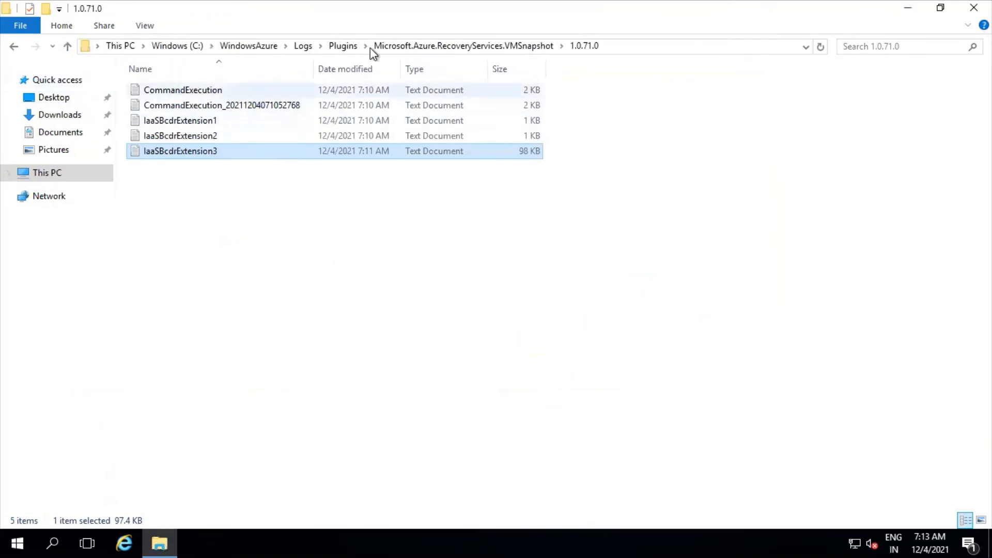
Return to the C:\WindowsAzure\Logs folder, open the WaAppAgent log in a maximized window and skim its early entries.
{"action": "left_click", "coordinate": [344, 46]}
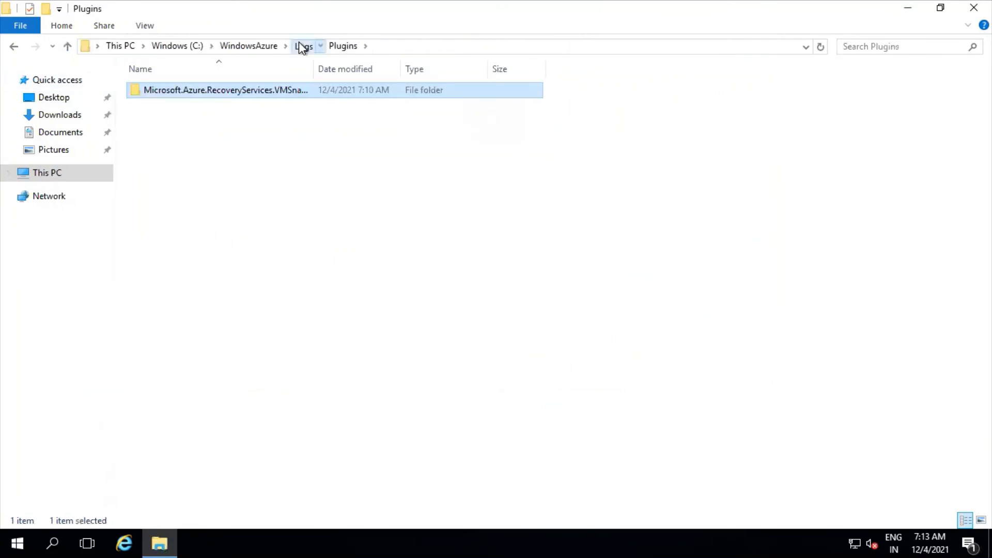
{"action": "left_click", "coordinate": [301, 48]}
{"action": "double_click", "coordinate": [209, 196]}
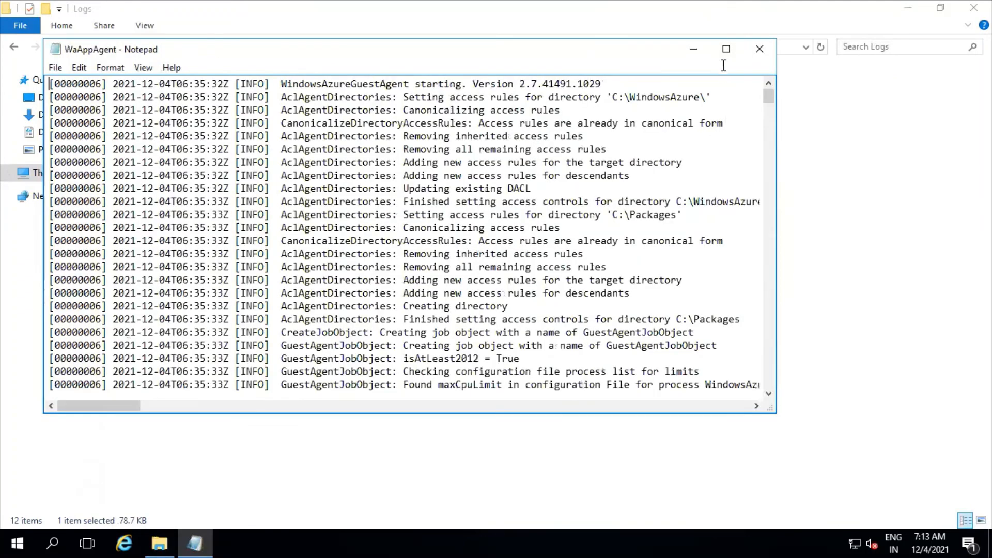
{"action": "left_click", "coordinate": [726, 48]}
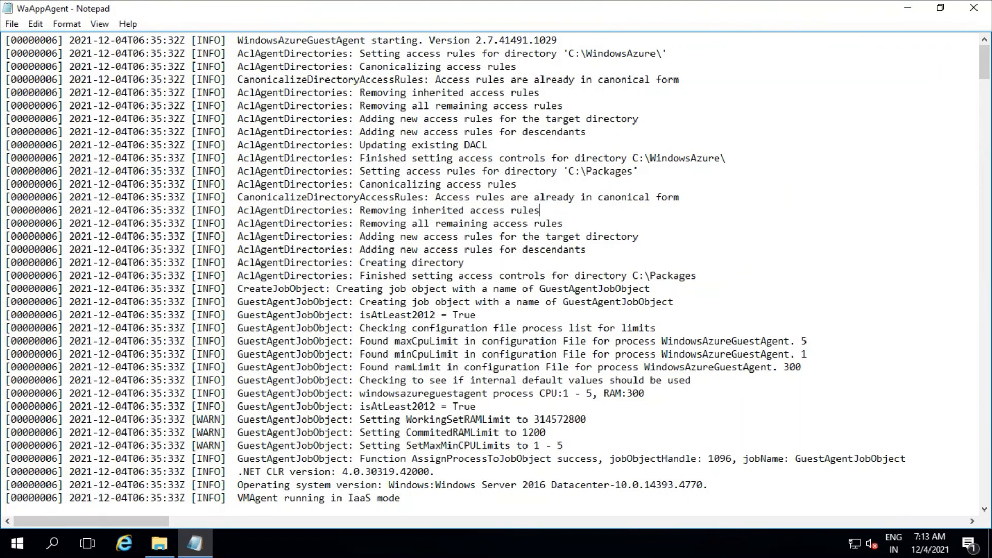
{"action": "left_click_drag", "start_coordinate": [984, 62], "coordinate": [984, 142]}
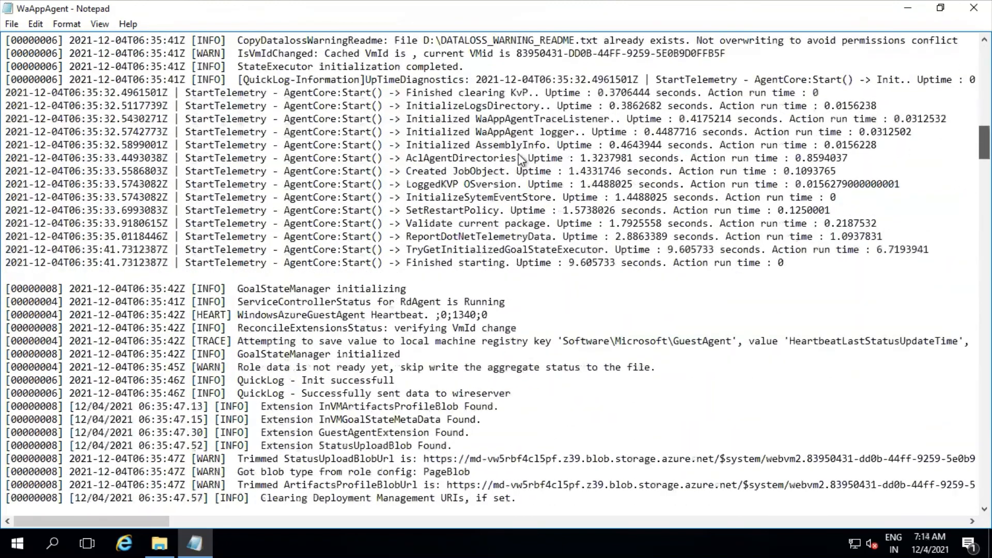
{"action": "scroll", "coordinate": [412, 269], "scroll_direction": "down", "scroll_amount": 4}
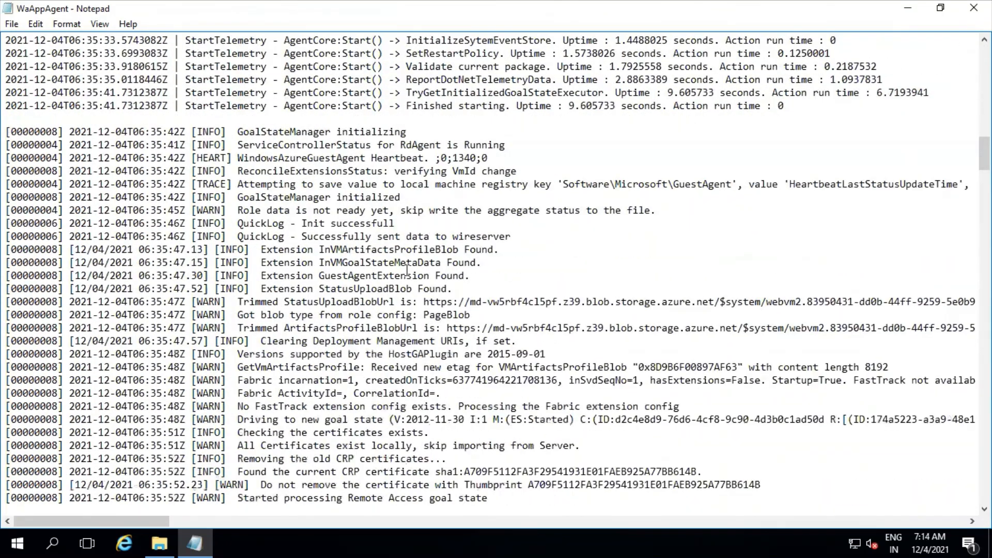
{"action": "scroll", "coordinate": [407, 270], "scroll_direction": "down", "scroll_amount": 2}
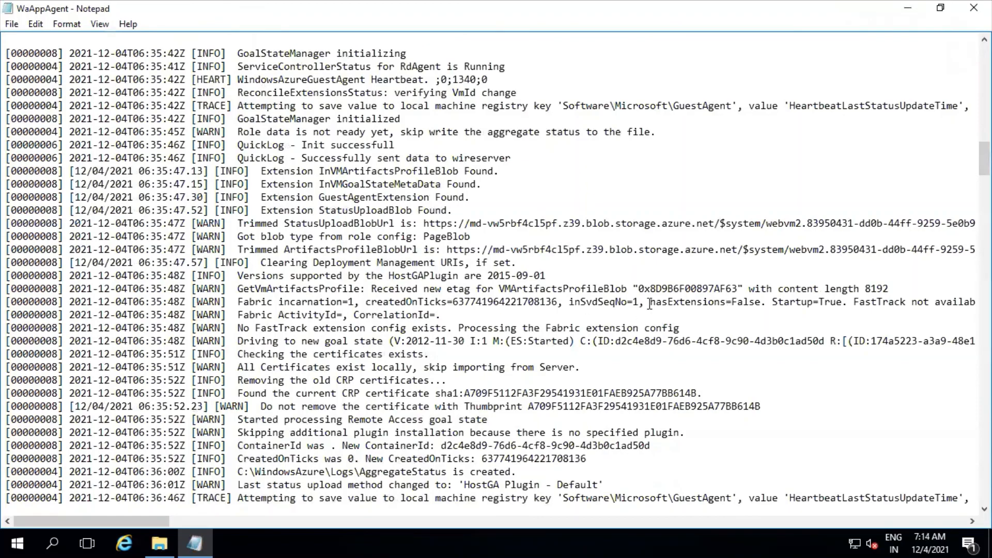
{"action": "scroll", "coordinate": [639, 312], "scroll_direction": "up", "scroll_amount": 20}
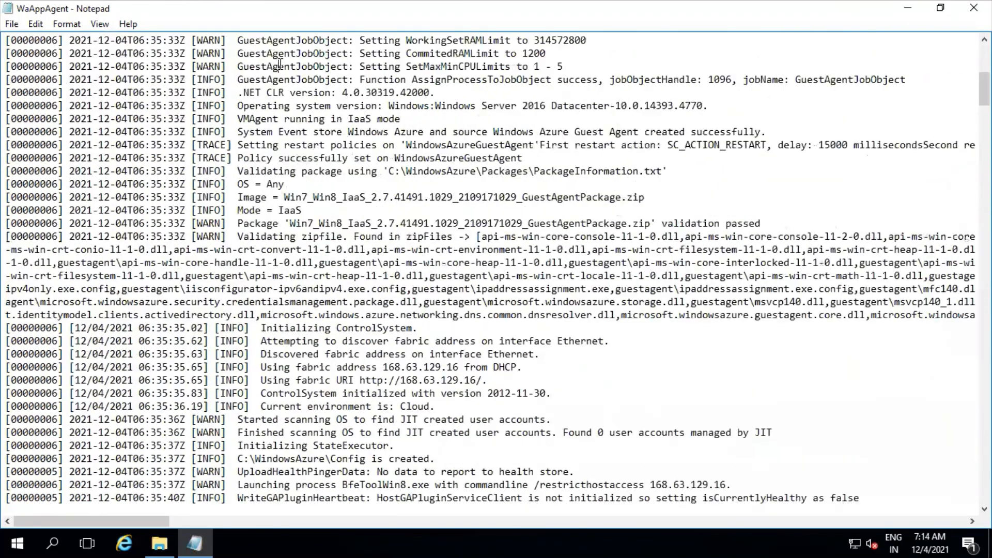
{"action": "scroll", "coordinate": [334, 79], "scroll_direction": "up", "scroll_amount": 10}
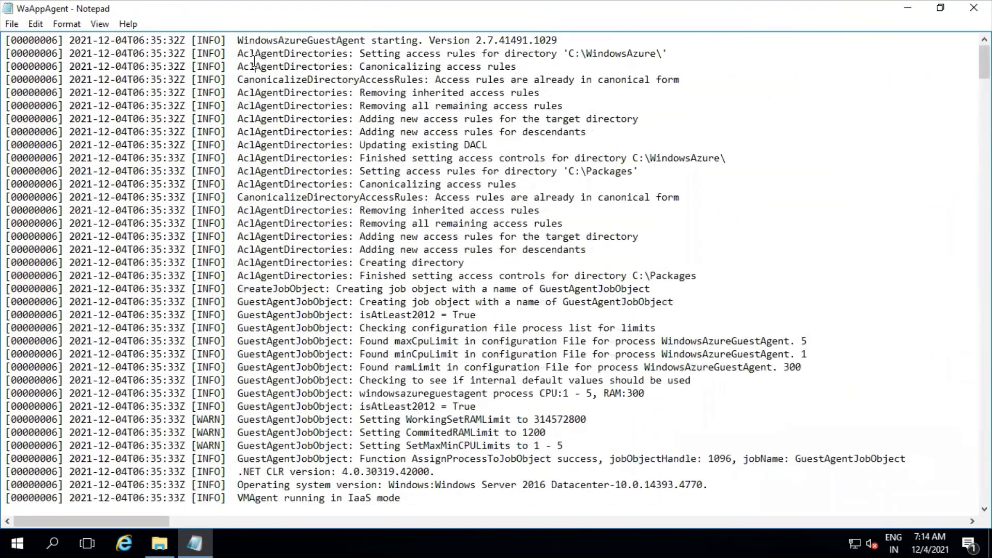
Search the WaAppAgent log for "download" and highlight the entry that starts downloading the VMSnapshot plugin version manifest.
{"action": "key", "text": "ctrl+f"}
{"action": "type", "text": "dow"}
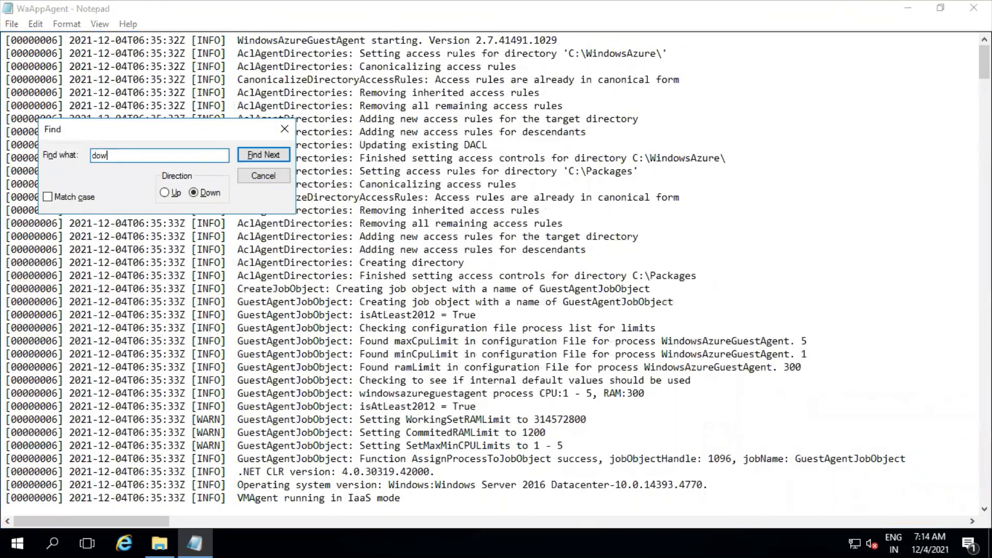
{"action": "type", "text": "nload"}
{"action": "key", "text": "Return"}
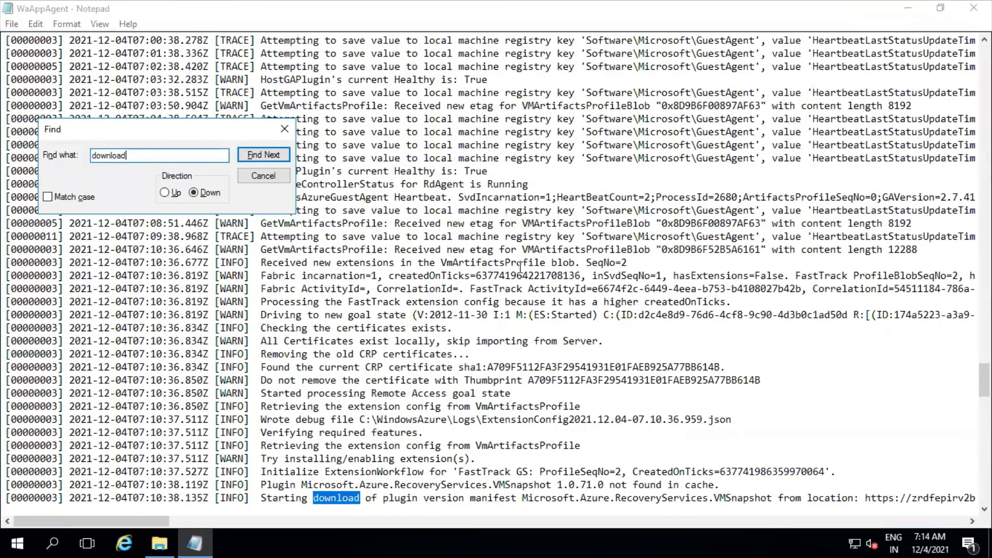
{"action": "scroll", "coordinate": [521, 267], "scroll_direction": "down", "scroll_amount": 3}
{"action": "left_click_drag", "start_coordinate": [262, 381], "coordinate": [848, 380]}
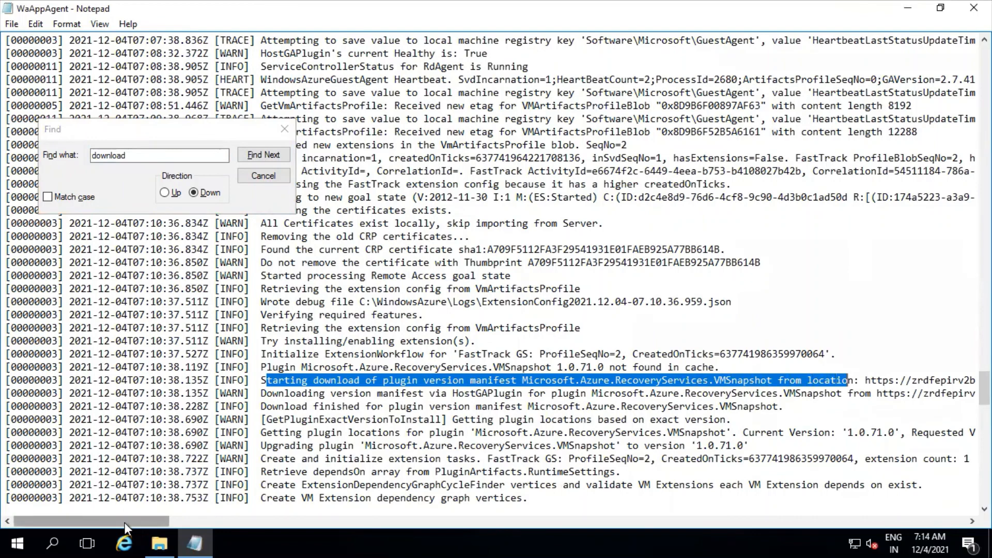
Examine the full blob storage URL in the manifest download entry, then return to the start of the line.
{"action": "left_click_drag", "start_coordinate": [155, 523], "coordinate": [264, 522]}
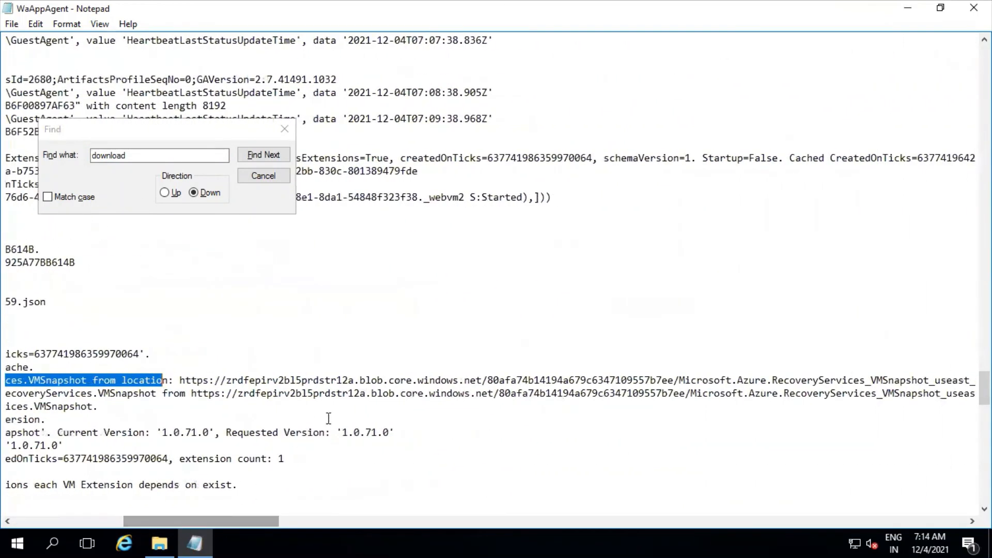
{"action": "left_click", "coordinate": [176, 381]}
{"action": "left_click_drag", "start_coordinate": [176, 381], "coordinate": [483, 380]}
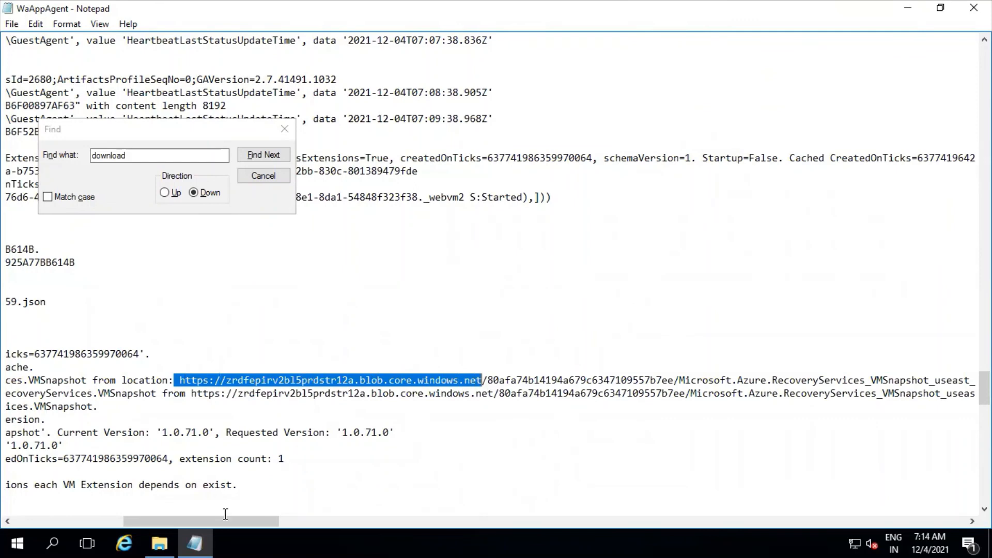
{"action": "left_click_drag", "start_coordinate": [225, 521], "coordinate": [319, 522]}
{"action": "left_click_drag", "start_coordinate": [460, 377], "coordinate": [101, 369]}
{"action": "left_click_drag", "start_coordinate": [181, 521], "coordinate": [91, 507]}
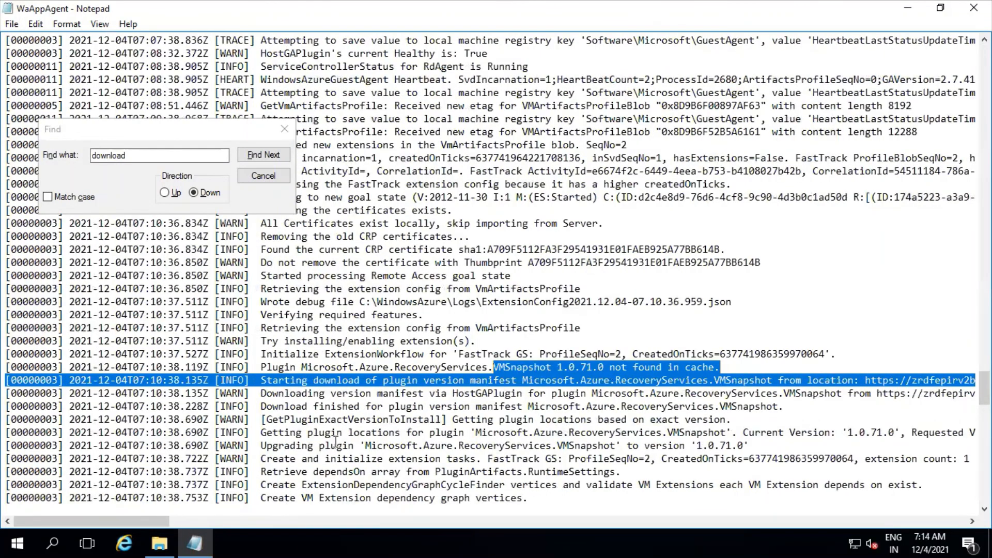
Read the entries following the manifest download and highlight those on extracting the VMSnapshot plugin package.
{"action": "left_click", "coordinate": [304, 440]}
{"action": "scroll", "coordinate": [302, 444], "scroll_direction": "down", "scroll_amount": 3}
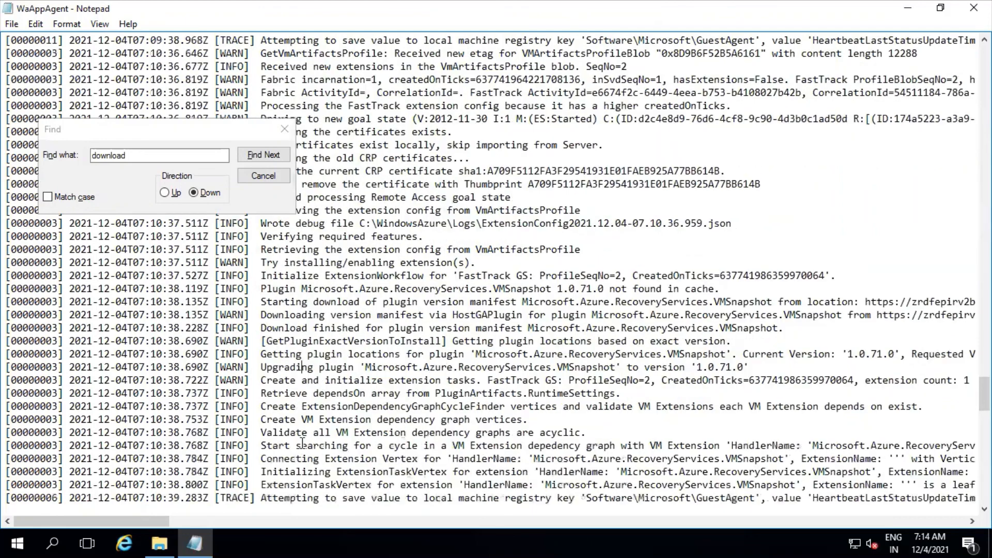
{"action": "left_click_drag", "start_coordinate": [265, 315], "coordinate": [396, 458]}
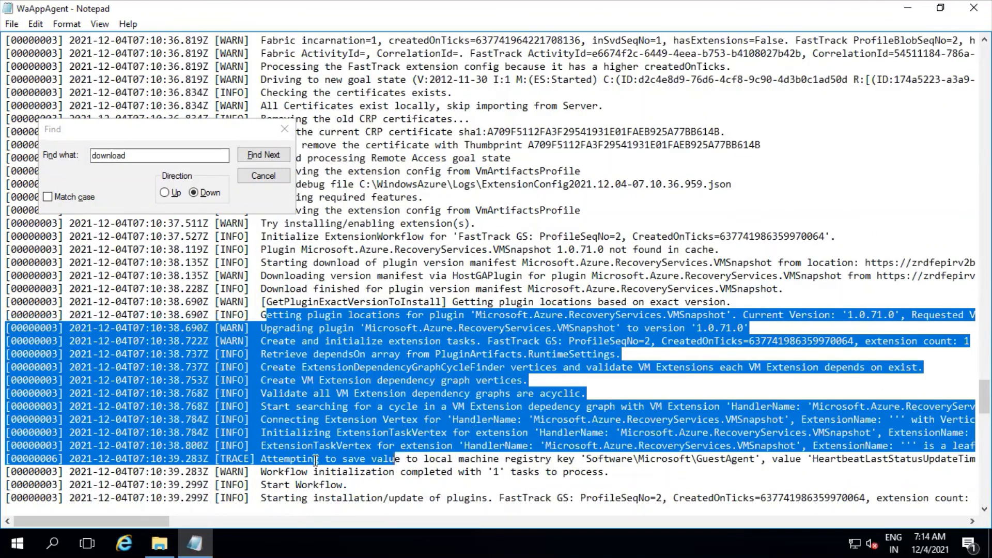
{"action": "scroll", "coordinate": [316, 460], "scroll_direction": "down", "scroll_amount": 3}
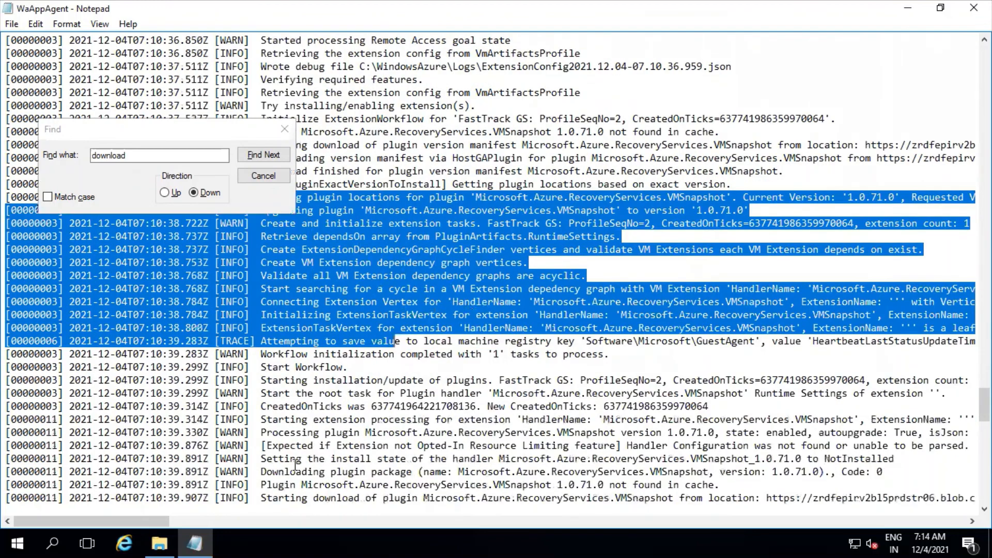
{"action": "scroll", "coordinate": [294, 465], "scroll_direction": "down", "scroll_amount": 2}
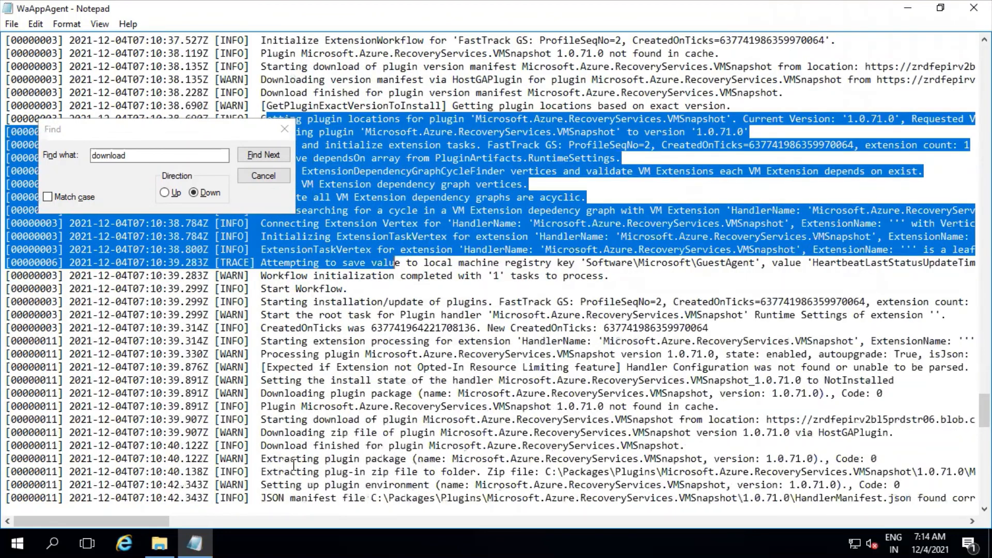
{"action": "left_click_drag", "start_coordinate": [266, 458], "coordinate": [480, 459]}
{"action": "scroll", "coordinate": [481, 459], "scroll_direction": "down", "scroll_amount": 2}
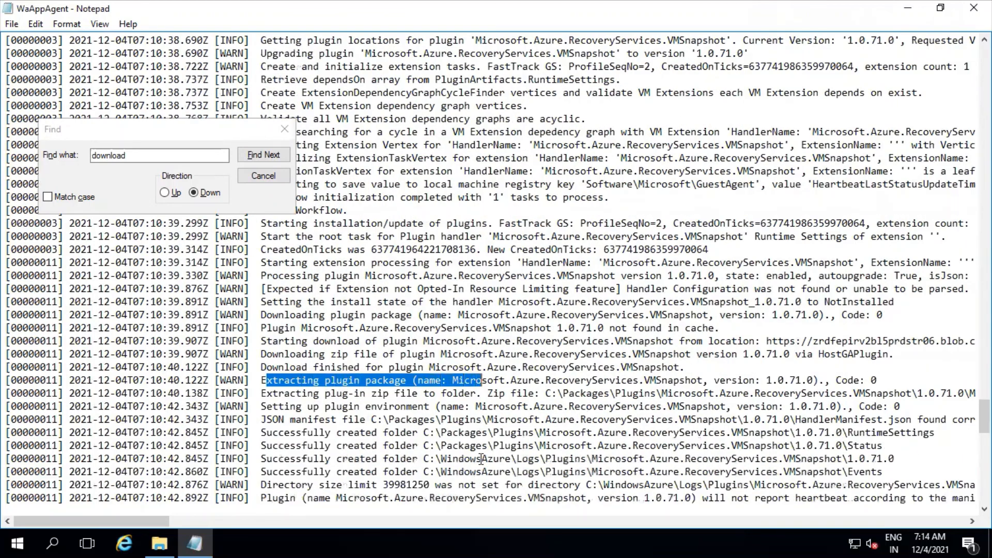
{"action": "left_click", "coordinate": [282, 391]}
{"action": "left_click_drag", "start_coordinate": [262, 374], "coordinate": [471, 393]}
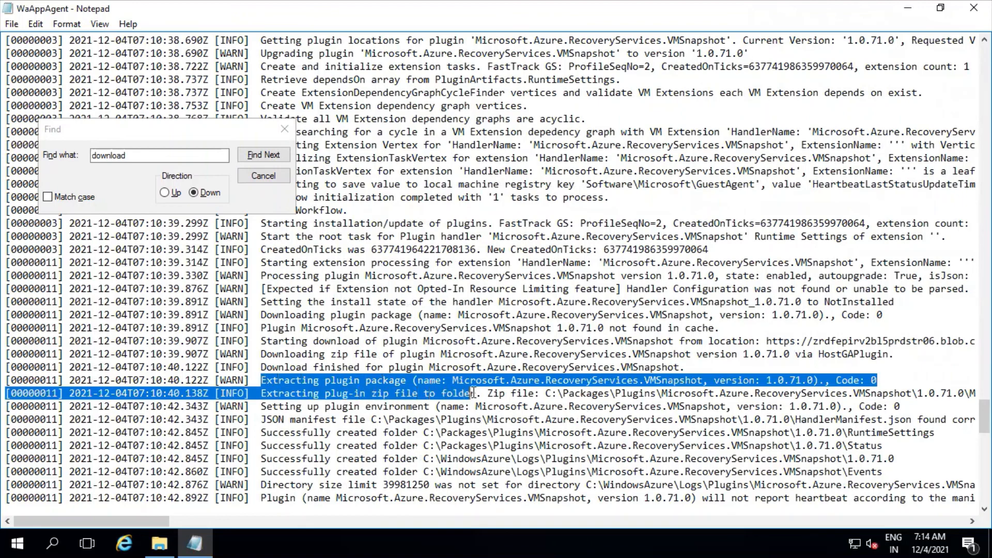
Highlight the entry for installing the VMSnapshot plugin, review the following lines, and close the search and the WaAppAgent log.
{"action": "scroll", "coordinate": [473, 393], "scroll_direction": "down", "scroll_amount": 4}
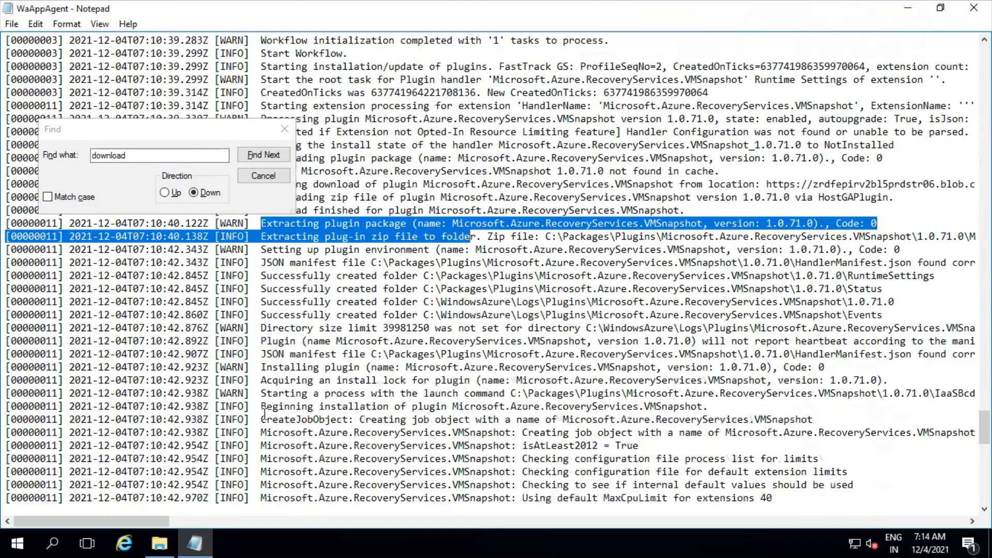
{"action": "left_click_drag", "start_coordinate": [265, 366], "coordinate": [830, 368]}
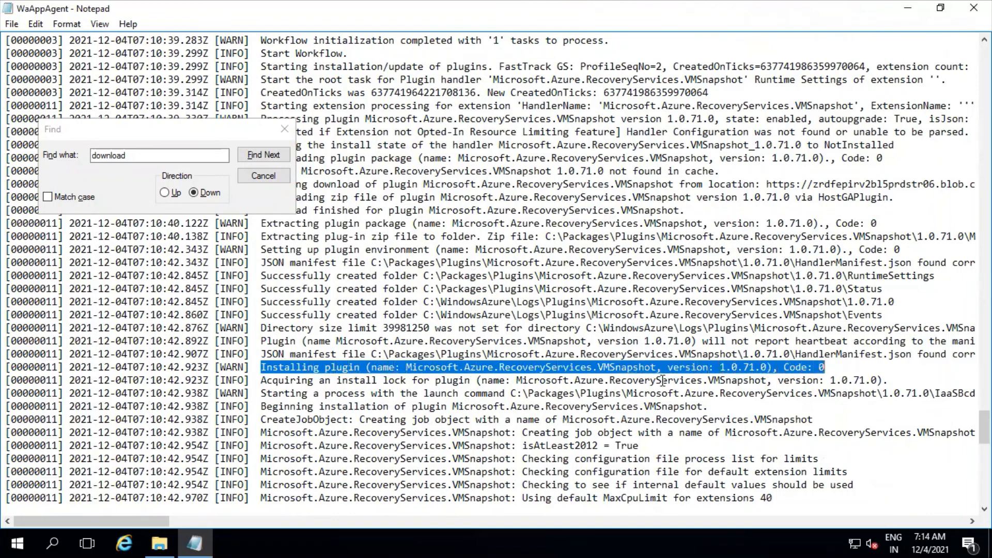
{"action": "scroll", "coordinate": [439, 381], "scroll_direction": "down", "scroll_amount": 4}
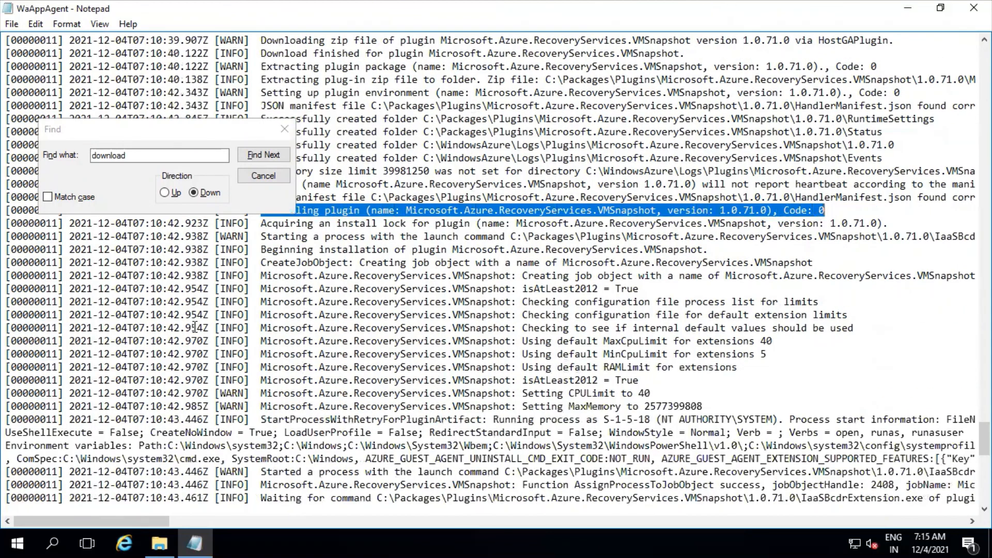
{"action": "left_click", "coordinate": [250, 175]}
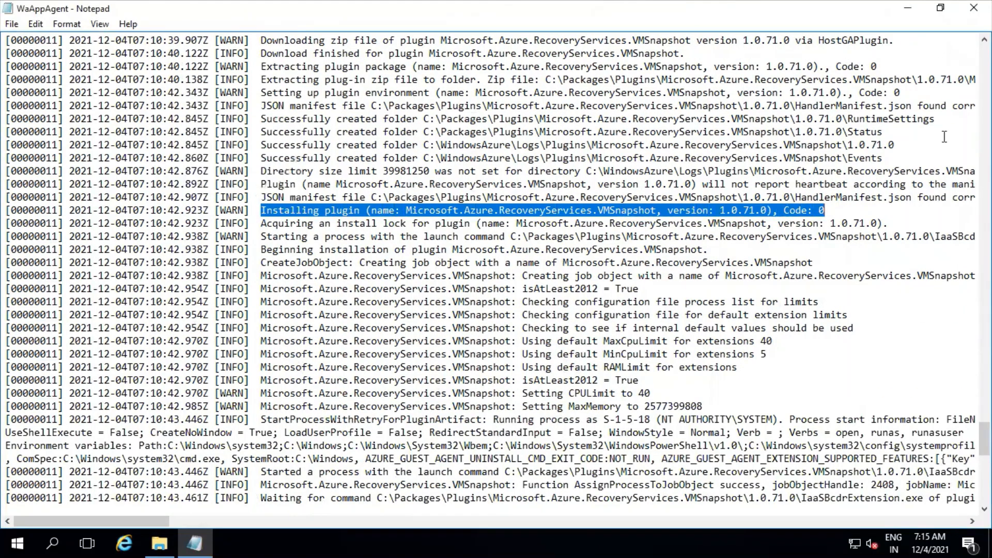
{"action": "left_click", "coordinate": [973, 7]}
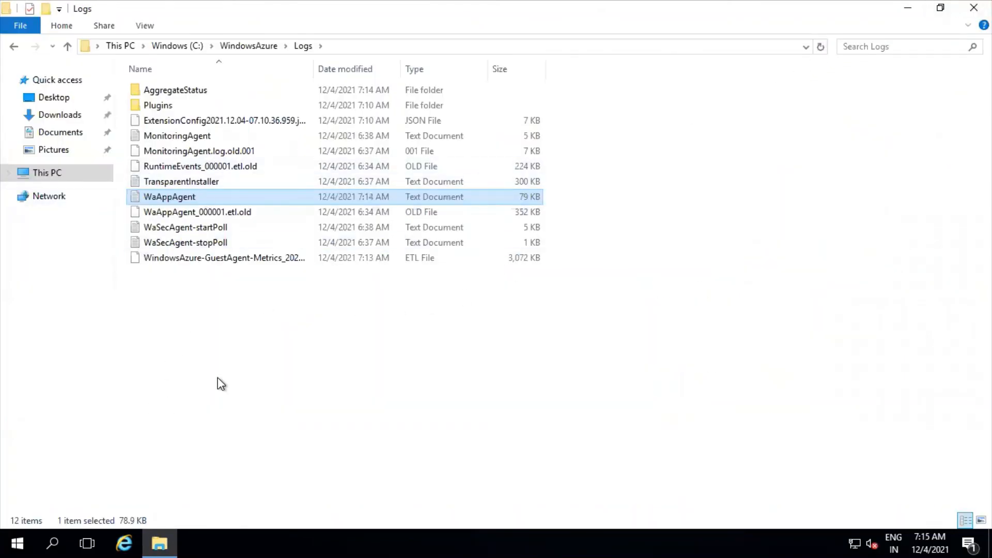
Minimize the remote desktop session, switch to the empty browser tab in Chrome, and search Google for "azure backup troubleshooting".
{"action": "left_click", "coordinate": [276, 369]}
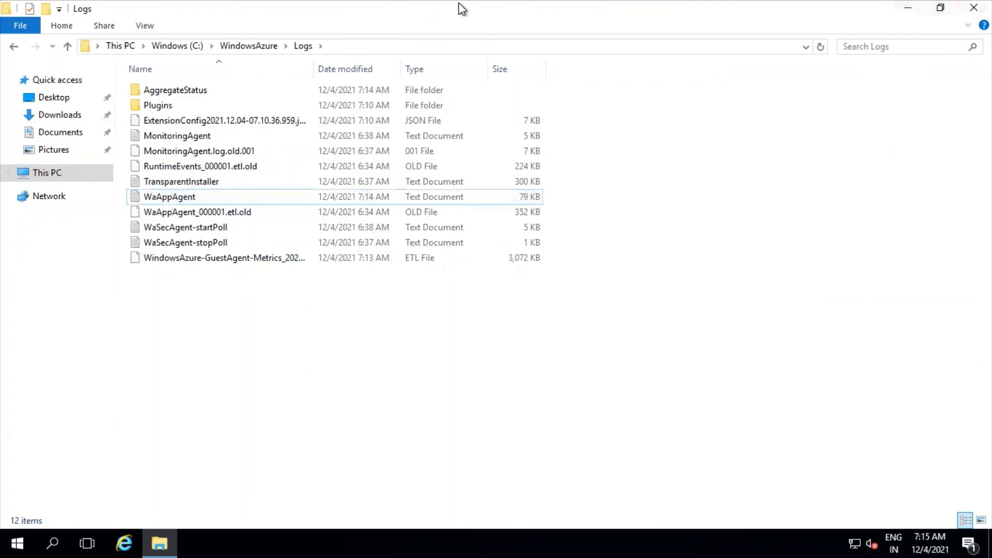
{"action": "mouse_move", "coordinate": [482, 4]}
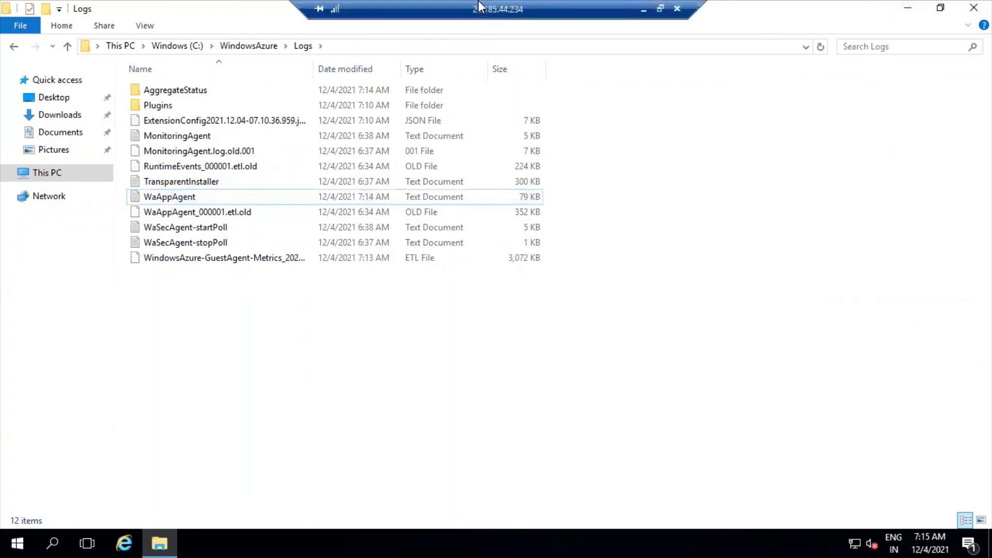
{"action": "left_click", "coordinate": [643, 9]}
{"action": "left_click", "coordinate": [542, 13]}
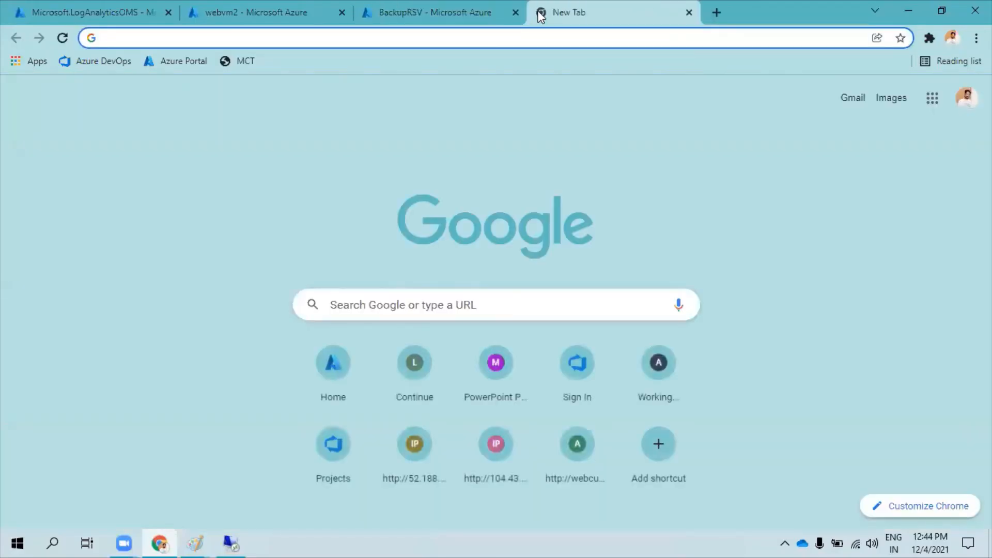
{"action": "type", "text": "azure backup tro"}
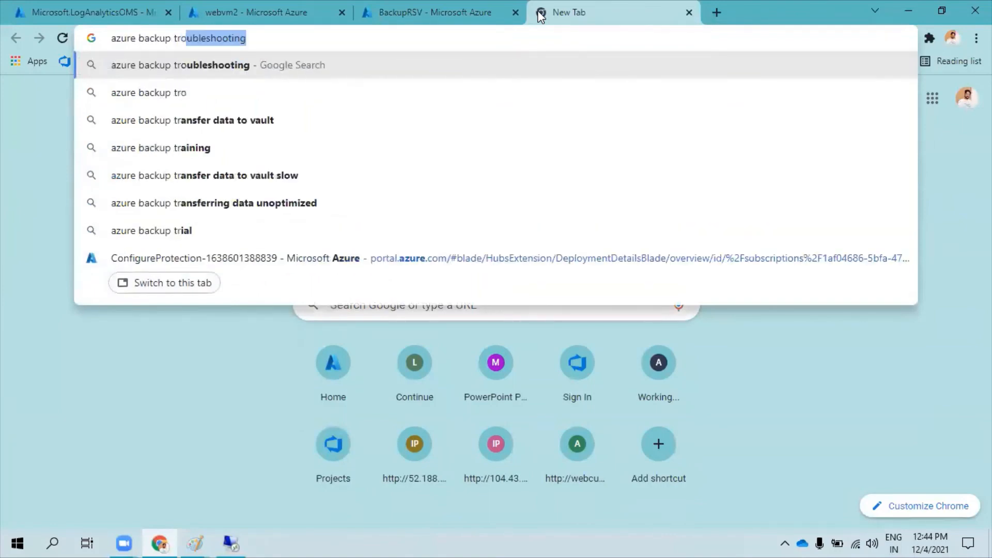
{"action": "key", "text": "Return"}
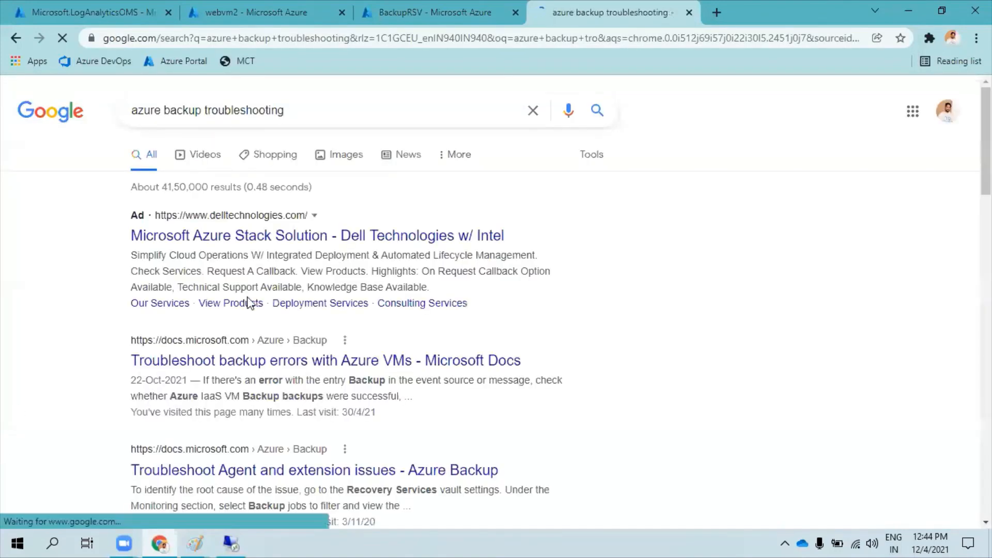
Open the "Troubleshoot backup errors with Azure VMs" article, skim Basic troubleshooting, and highlight VMRestorePointInternalError under Common issues.
{"action": "left_click", "coordinate": [237, 367]}
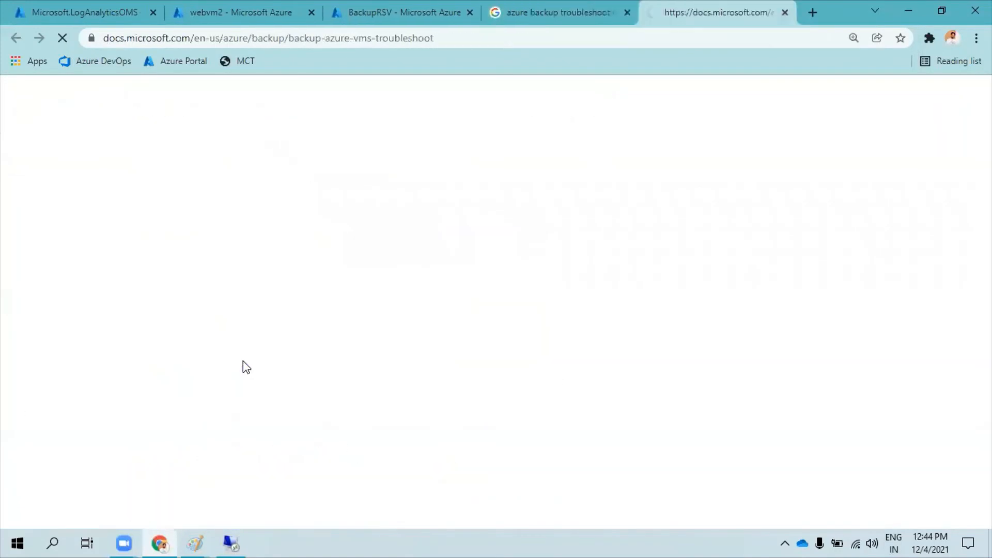
{"action": "scroll", "coordinate": [520, 318], "scroll_direction": "down", "scroll_amount": 3}
{"action": "scroll", "coordinate": [521, 319], "scroll_direction": "down", "scroll_amount": 10}
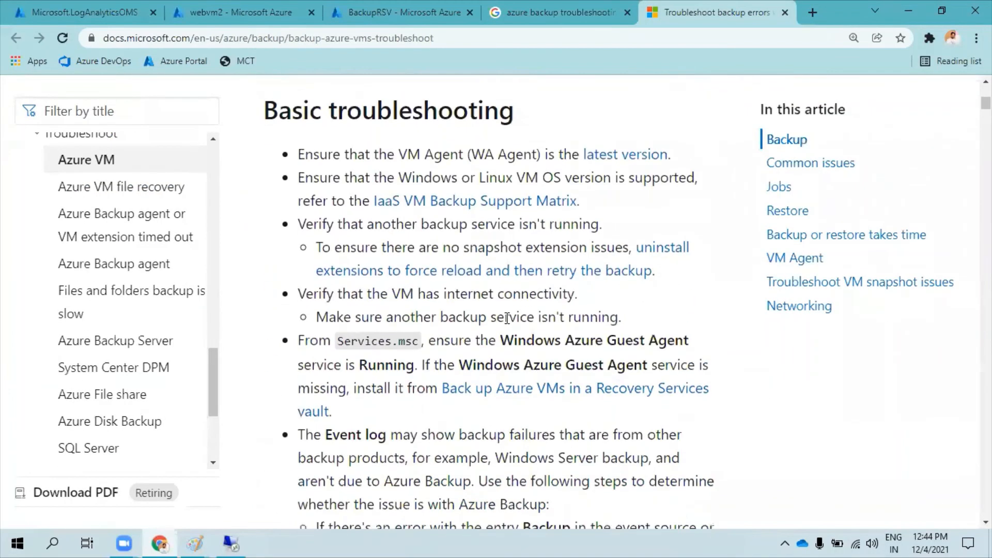
{"action": "scroll", "coordinate": [435, 328], "scroll_direction": "down", "scroll_amount": 12}
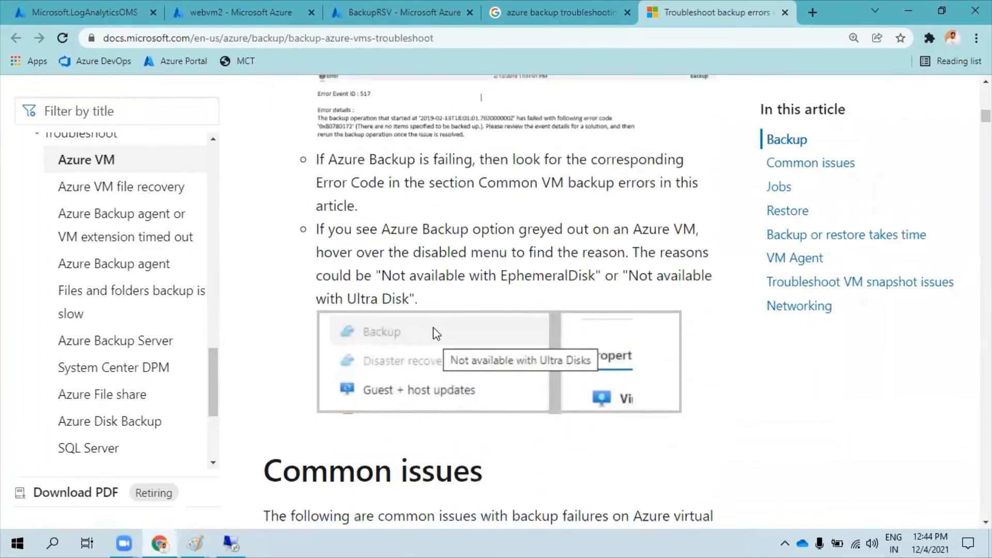
{"action": "left_click_drag", "start_coordinate": [265, 234], "coordinate": [593, 233]}
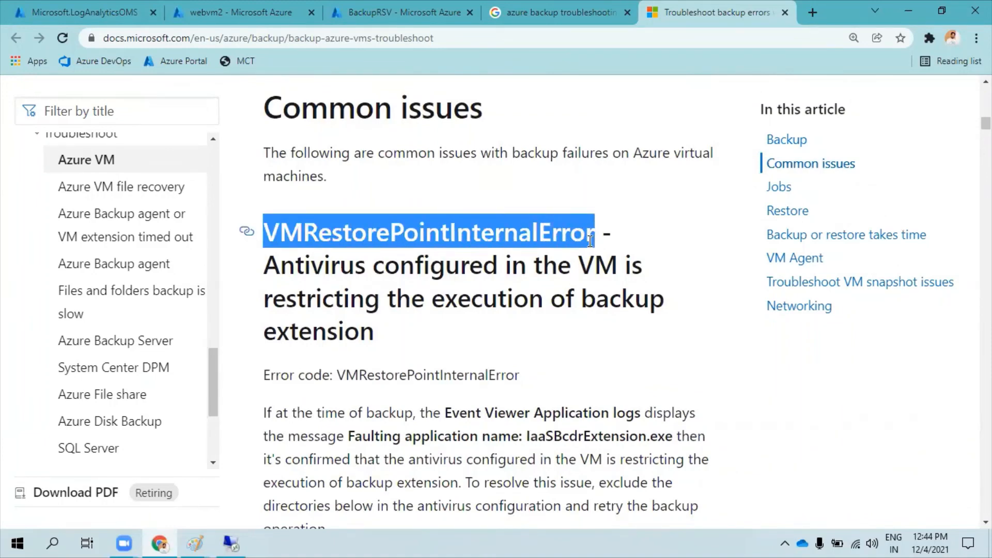
Review the common issues following VMRestorePointInternalError, including UserErrorFsFreezeFailed and ExtensionInstallationFailedMDTC with their resolution steps.
{"action": "scroll", "coordinate": [591, 236], "scroll_direction": "down", "scroll_amount": 20}
{"action": "scroll", "coordinate": [596, 274], "scroll_direction": "down", "scroll_amount": 8}
{"action": "scroll", "coordinate": [594, 278], "scroll_direction": "up", "scroll_amount": 7}
{"action": "scroll", "coordinate": [593, 281], "scroll_direction": "down", "scroll_amount": 3}
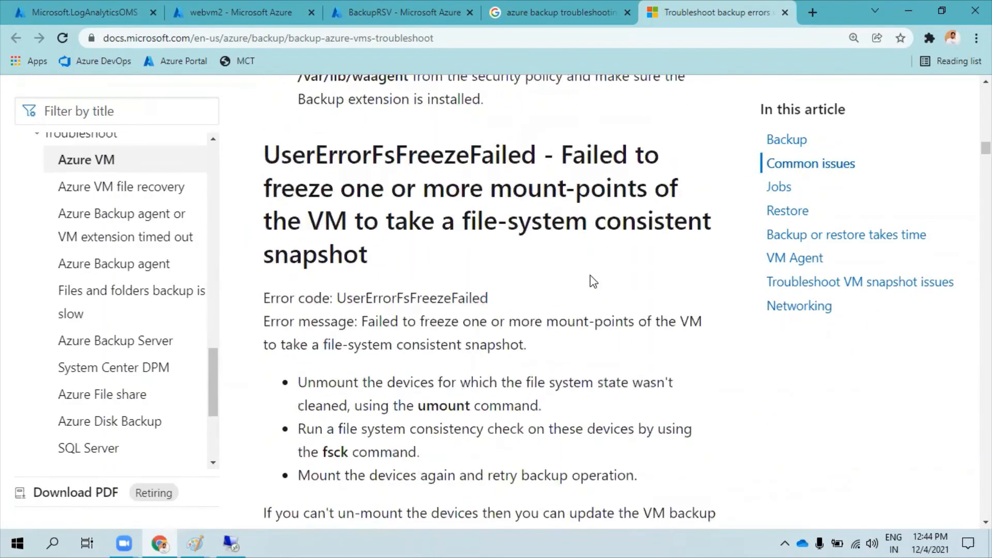
{"action": "scroll", "coordinate": [593, 280], "scroll_direction": "down", "scroll_amount": 14}
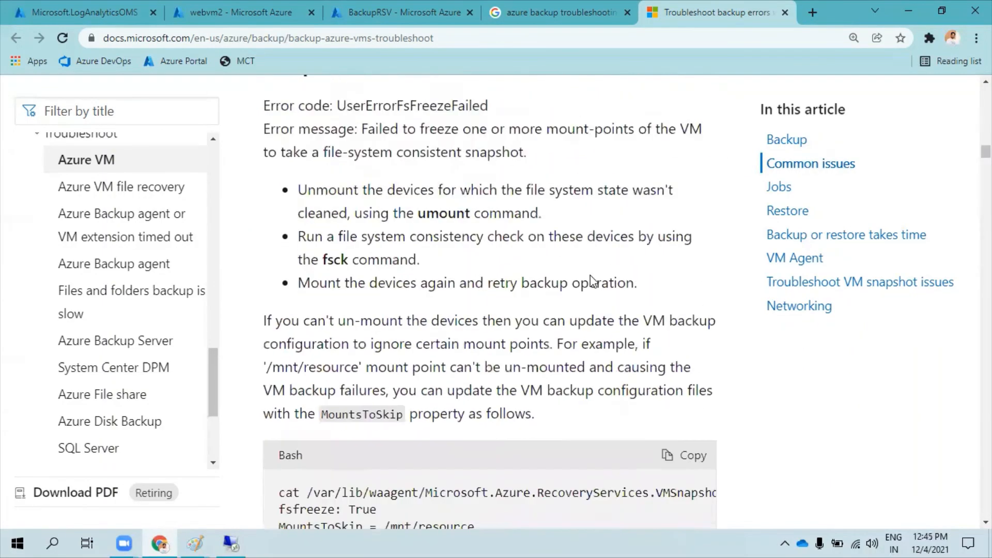
{"action": "scroll", "coordinate": [591, 278], "scroll_direction": "down", "scroll_amount": 7}
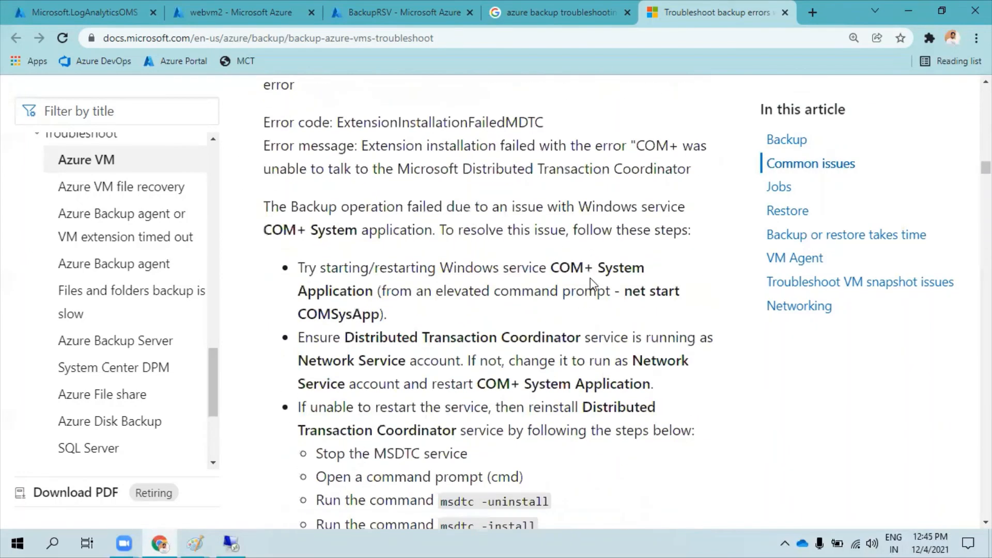
Read the resolution steps for ExtensionFailedVssWriterInBadState and continue through the errors to UserErrorMarketPlaceVMNotSupported.
{"action": "scroll", "coordinate": [592, 282], "scroll_direction": "down", "scroll_amount": 3}
{"action": "scroll", "coordinate": [580, 344], "scroll_direction": "down", "scroll_amount": 13}
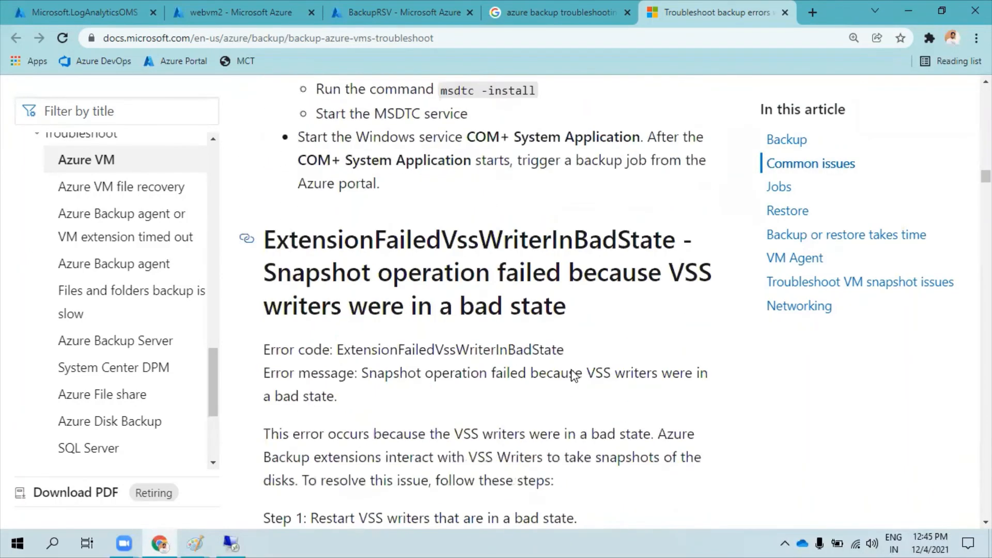
{"action": "scroll", "coordinate": [572, 369], "scroll_direction": "down", "scroll_amount": 7}
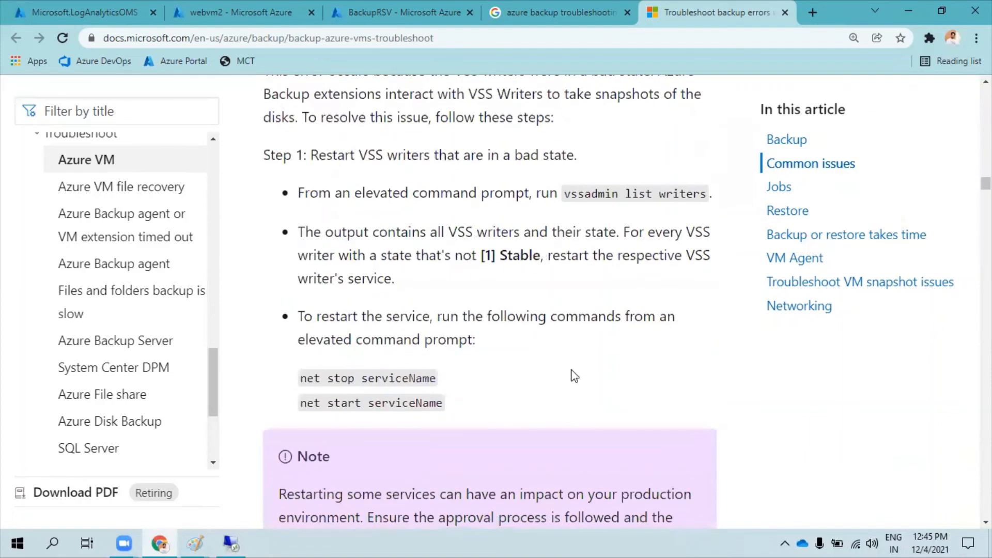
{"action": "scroll", "coordinate": [573, 369], "scroll_direction": "down", "scroll_amount": 16}
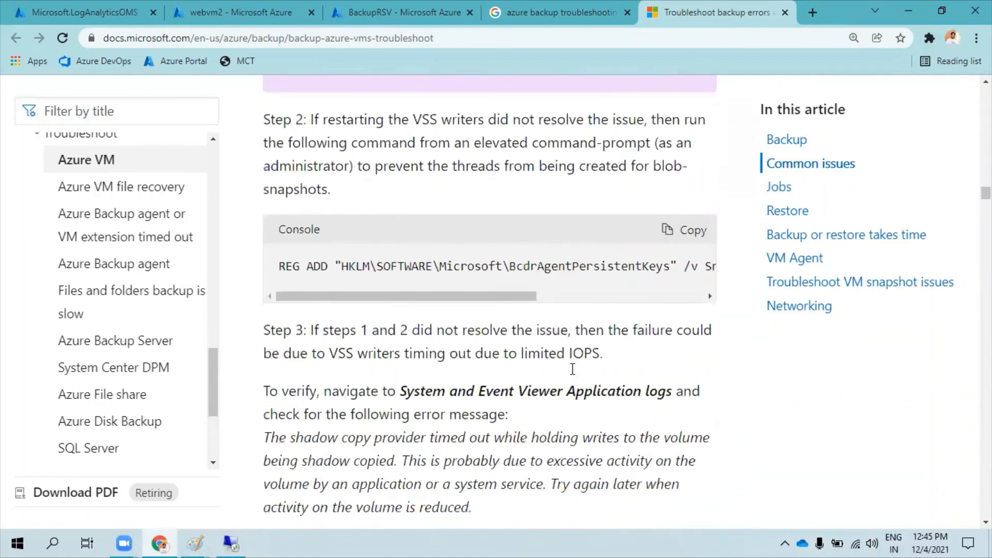
{"action": "scroll", "coordinate": [574, 380], "scroll_direction": "down", "scroll_amount": 12}
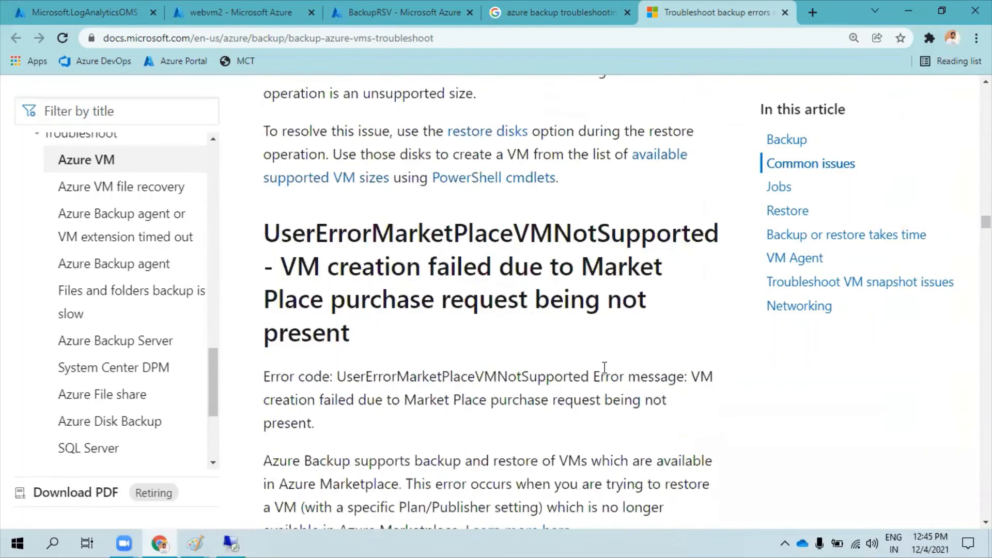
Look through the Troubleshoot topics in the documentation's table of contents, from Azure VM to Archive tier, and return to the Azure VM topic.
{"action": "scroll", "coordinate": [95, 288], "scroll_direction": "up", "scroll_amount": 3}
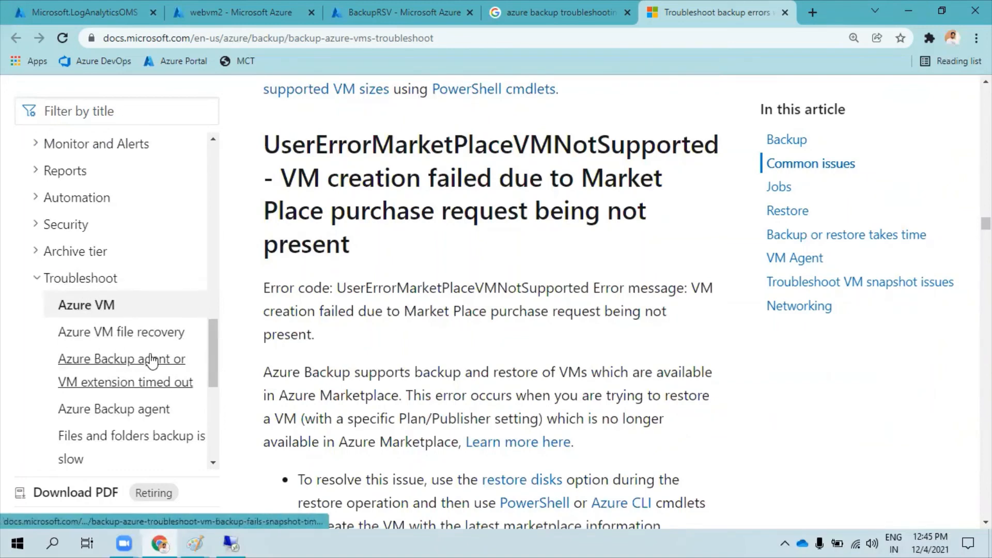
{"action": "scroll", "coordinate": [119, 352], "scroll_direction": "down", "scroll_amount": 1}
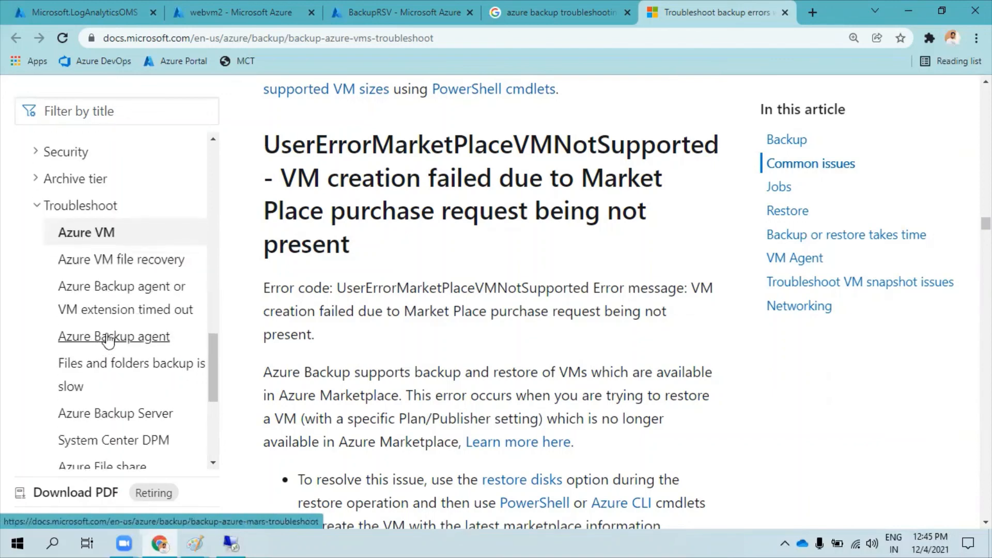
{"action": "scroll", "coordinate": [122, 371], "scroll_direction": "down", "scroll_amount": 2}
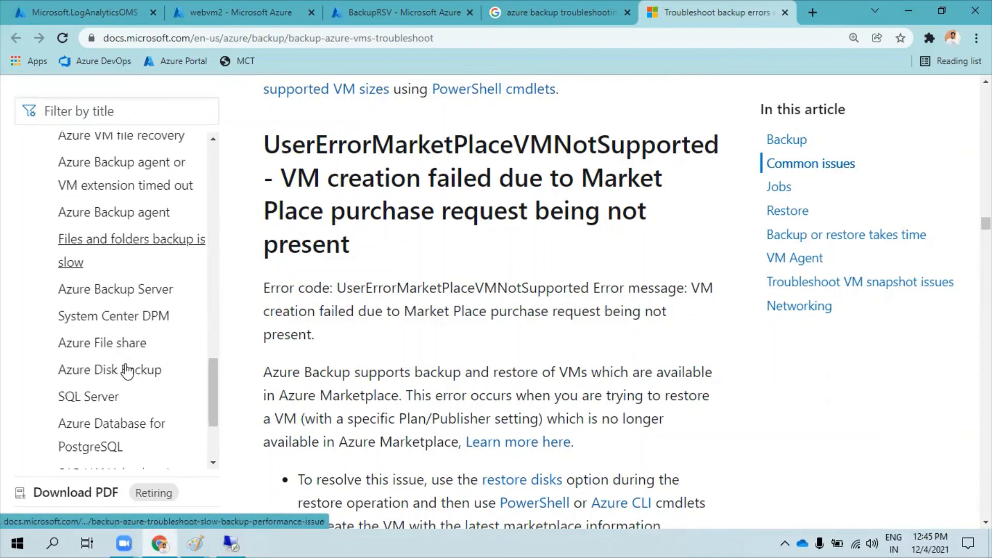
{"action": "scroll", "coordinate": [106, 356], "scroll_direction": "down", "scroll_amount": 2}
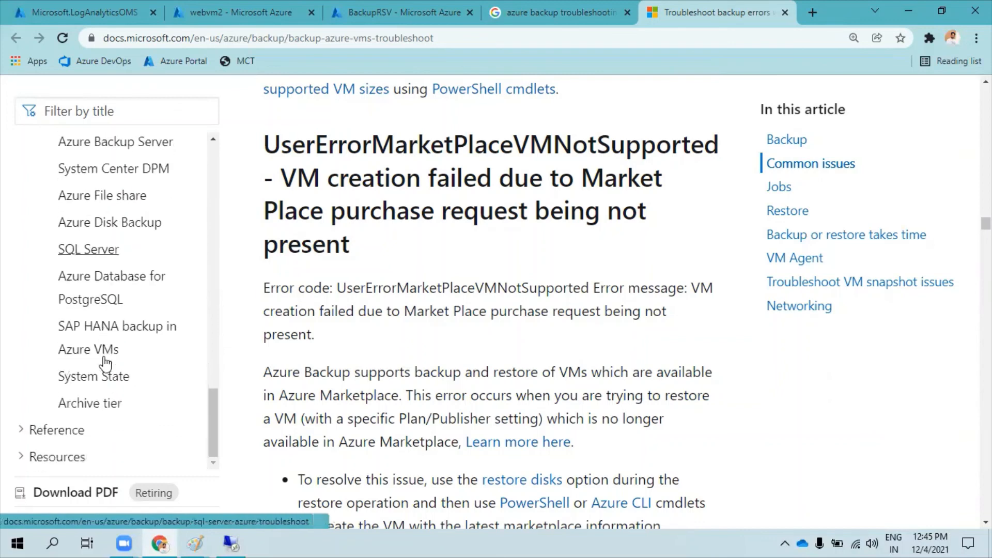
{"action": "scroll", "coordinate": [115, 390], "scroll_direction": "up", "scroll_amount": 3}
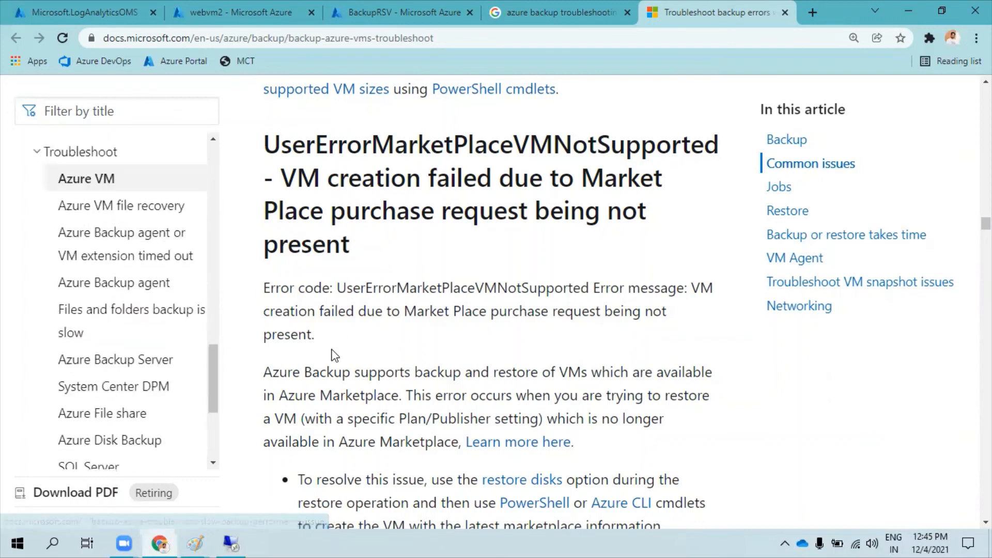
{"action": "scroll", "coordinate": [193, 294], "scroll_direction": "up", "scroll_amount": 1}
Continue through the article's common issues, covering MachineKeys permissions, ExtensionFailedSnapshotLimitReachedError, and the ResourceNotFound and BCMV2VMNotFound errors.
{"action": "scroll", "coordinate": [485, 372], "scroll_direction": "down", "scroll_amount": 5}
{"action": "scroll", "coordinate": [485, 372], "scroll_direction": "down", "scroll_amount": 20}
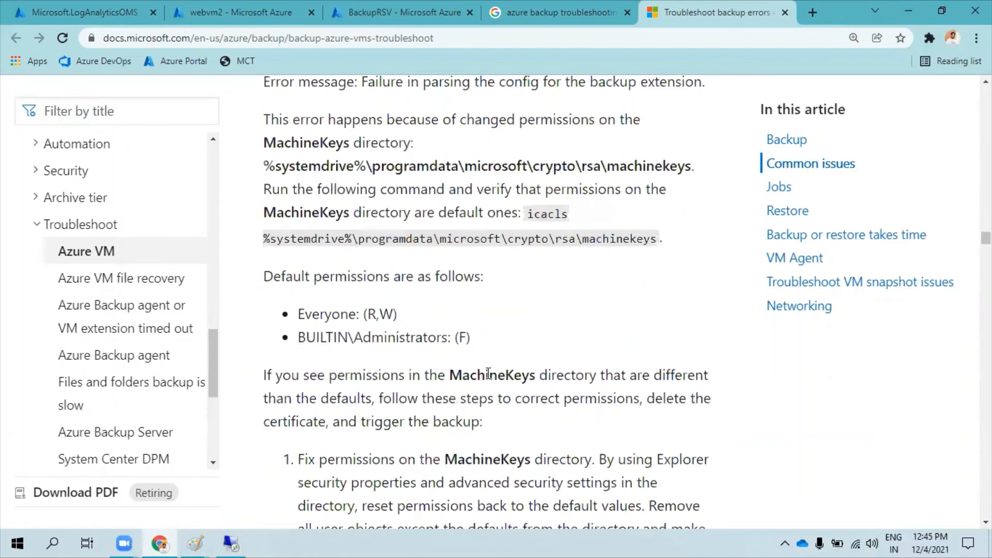
{"action": "scroll", "coordinate": [490, 373], "scroll_direction": "down", "scroll_amount": 20}
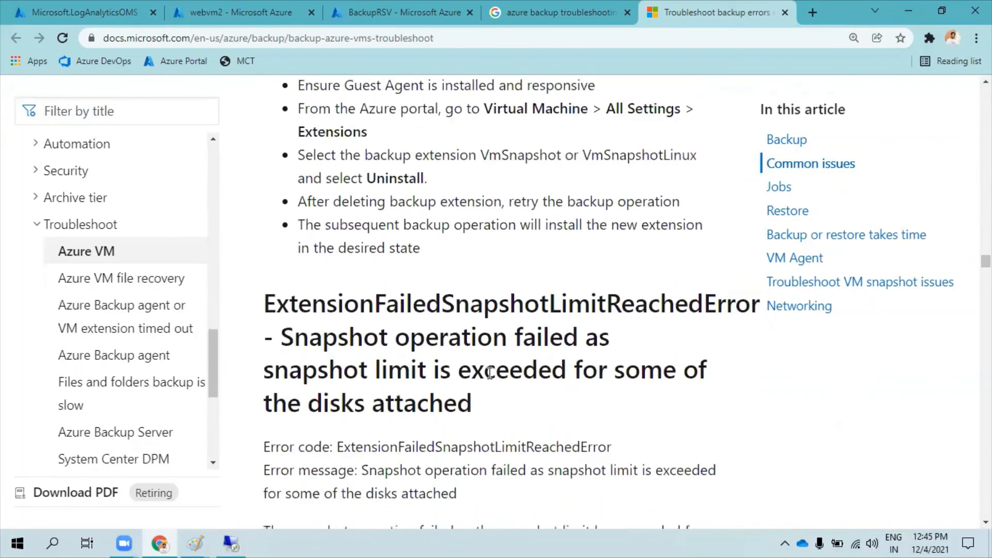
{"action": "scroll", "coordinate": [490, 373], "scroll_direction": "down", "scroll_amount": 15}
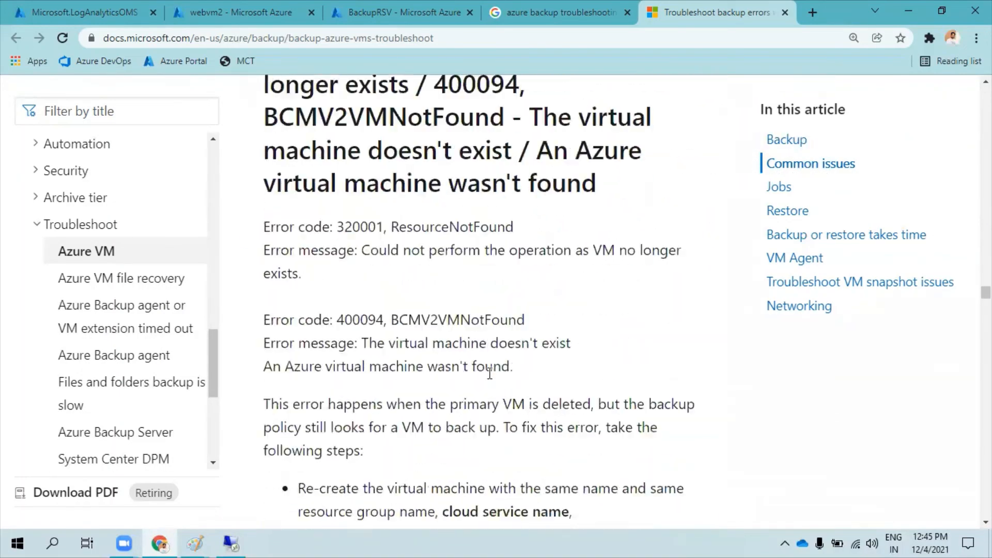